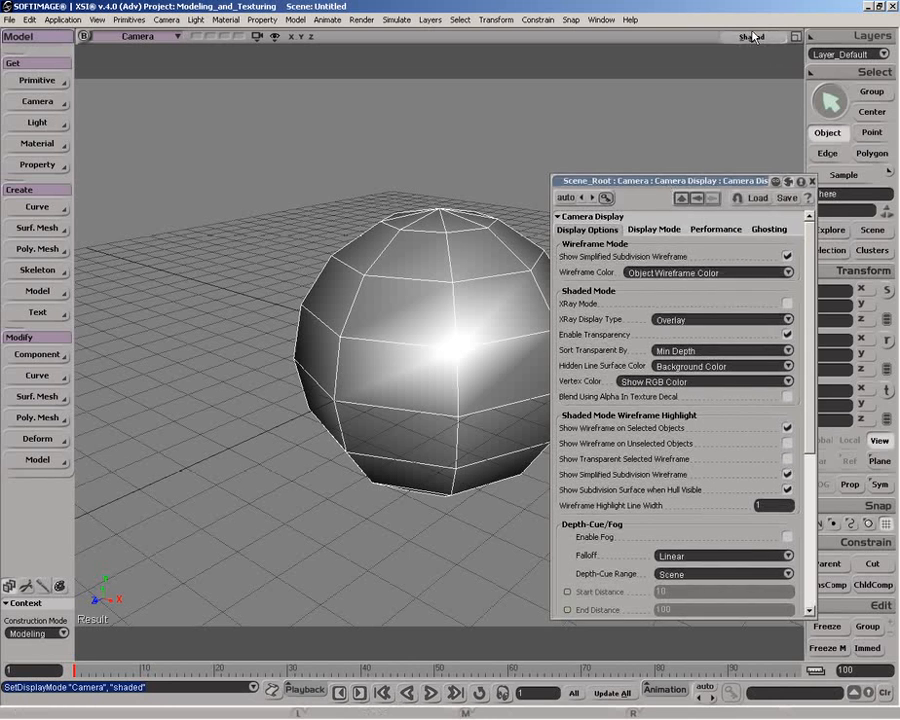
Enable the head light in the camera's display options to override the other lights on the sphere
{"action": "left_click", "coordinate": [754, 109]}
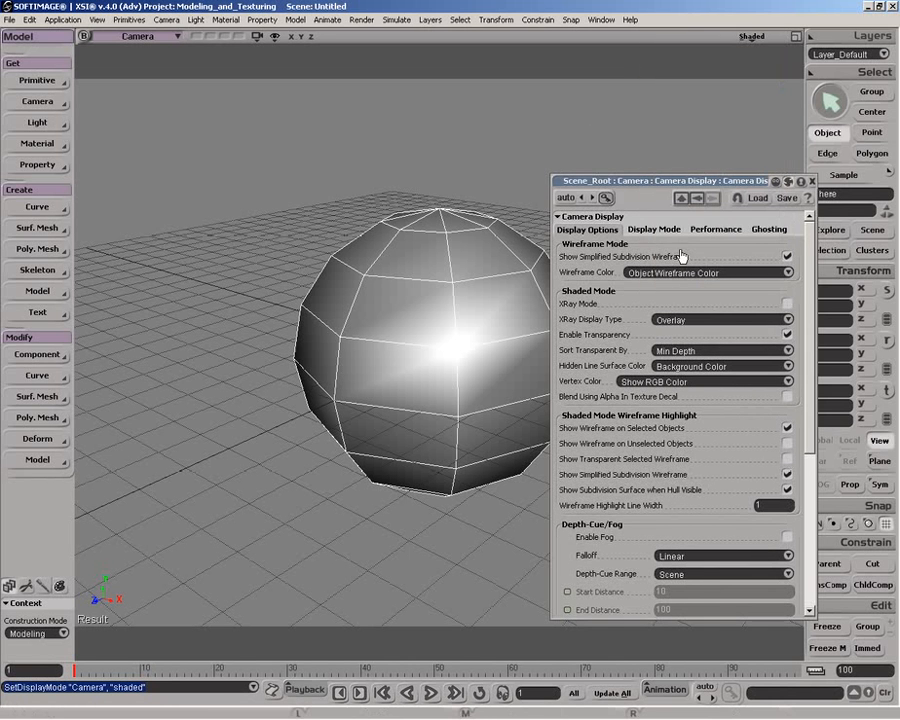
{"action": "left_click_drag", "start_coordinate": [818, 367], "coordinate": [800, 598]}
{"action": "left_click", "coordinate": [664, 551]}
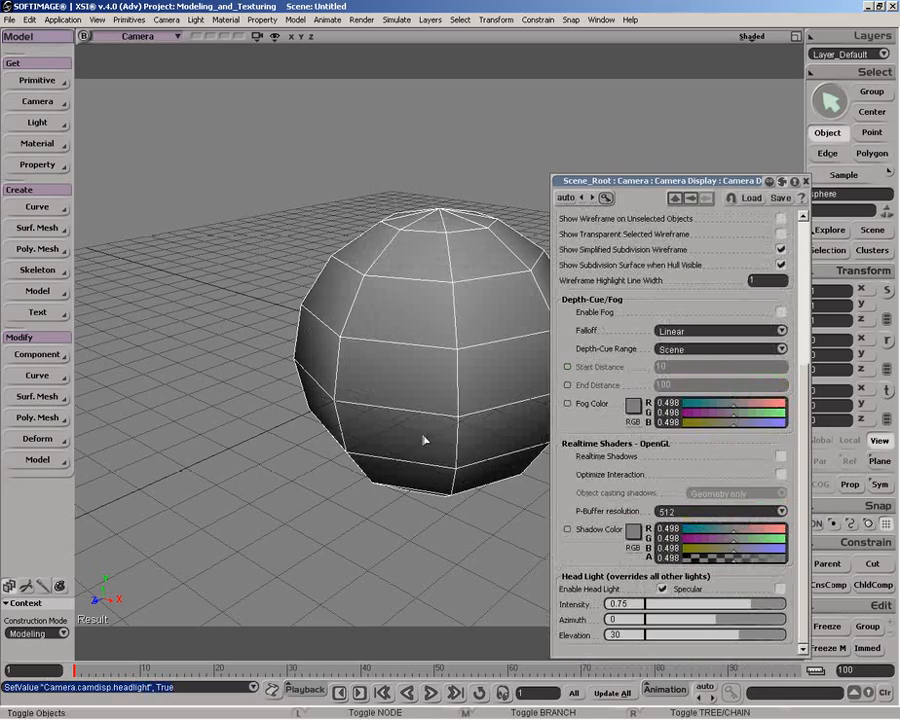
{"action": "key", "text": "o"}
{"action": "left_click_drag", "start_coordinate": [550, 418], "coordinate": [462, 468]}
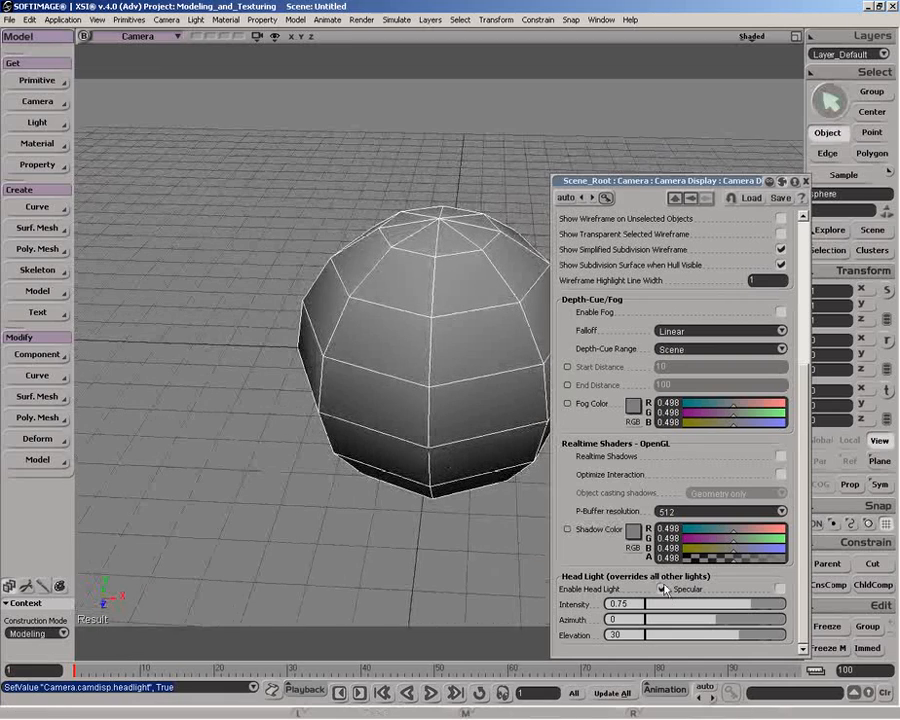
Turn on the Specular option for the camera's head light
{"action": "left_click", "coordinate": [779, 589]}
{"action": "key", "text": "o"}
{"action": "left_click_drag", "start_coordinate": [403, 455], "coordinate": [491, 447]}
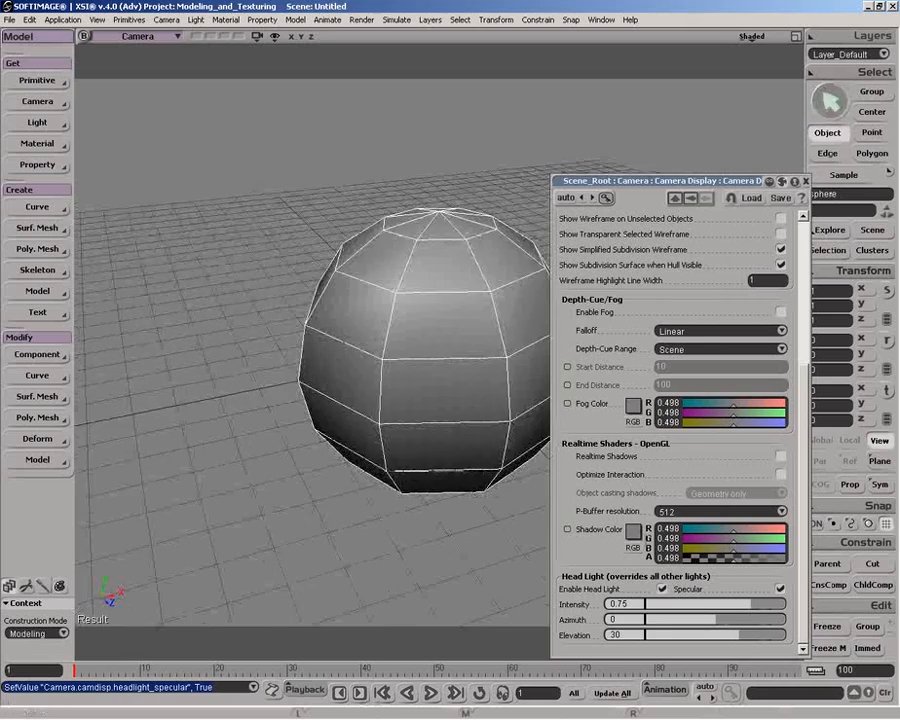
Disable the camera's head light to restore the normal scene lighting
{"action": "left_click", "coordinate": [662, 589]}
{"action": "key", "text": "o"}
{"action": "left_click_drag", "start_coordinate": [540, 490], "coordinate": [374, 452]}
Try a wireframe highlight line width of 2 and restore it to 1
{"action": "left_click_drag", "start_coordinate": [805, 498], "coordinate": [800, 317]}
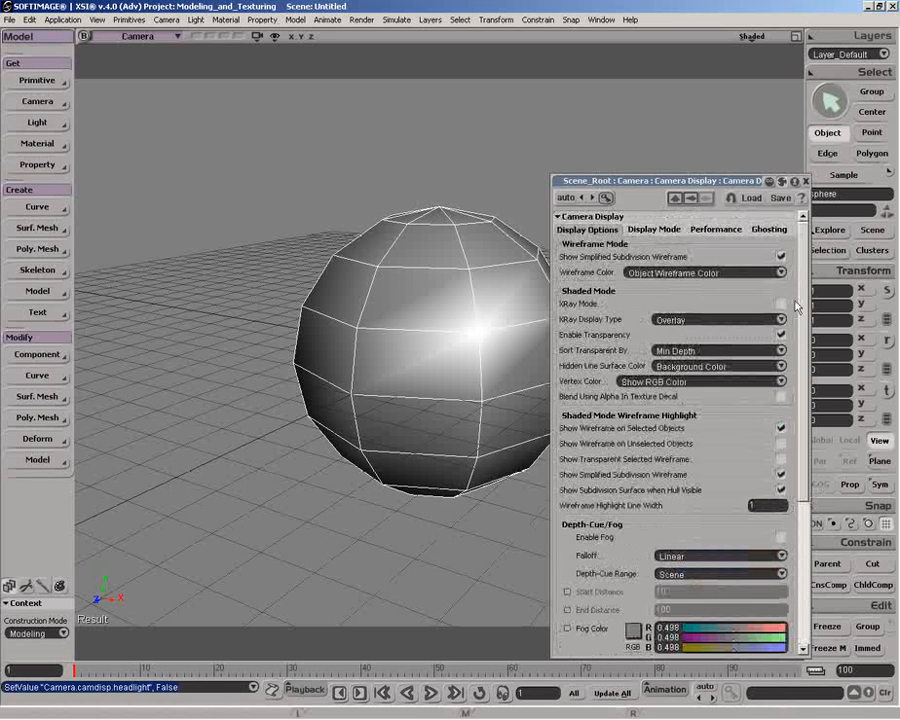
{"action": "left_click", "coordinate": [761, 504]}
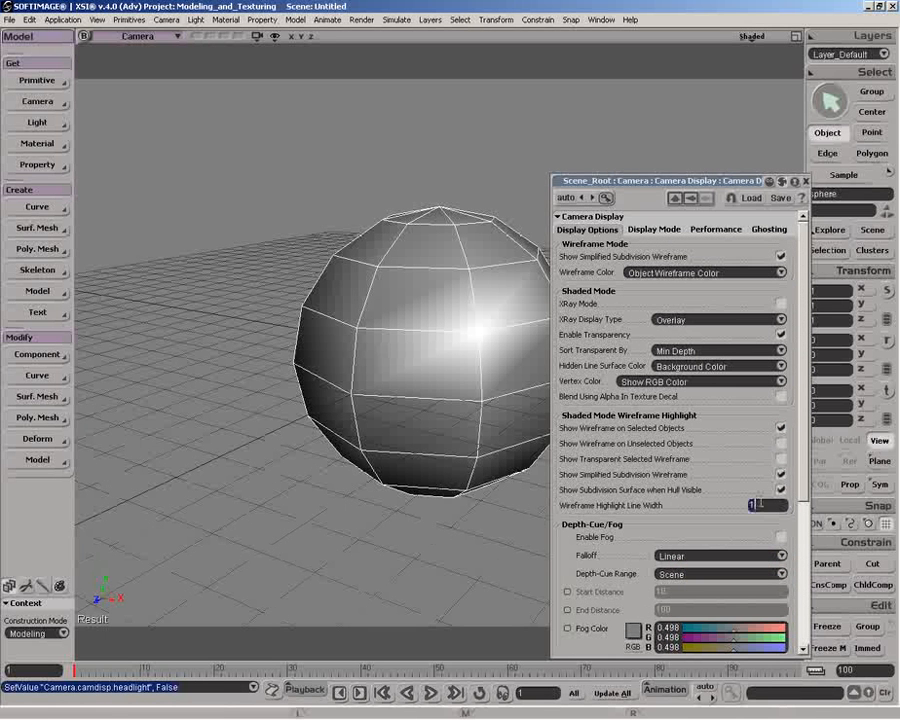
{"action": "type", "text": "2"}
{"action": "key", "text": "Return"}
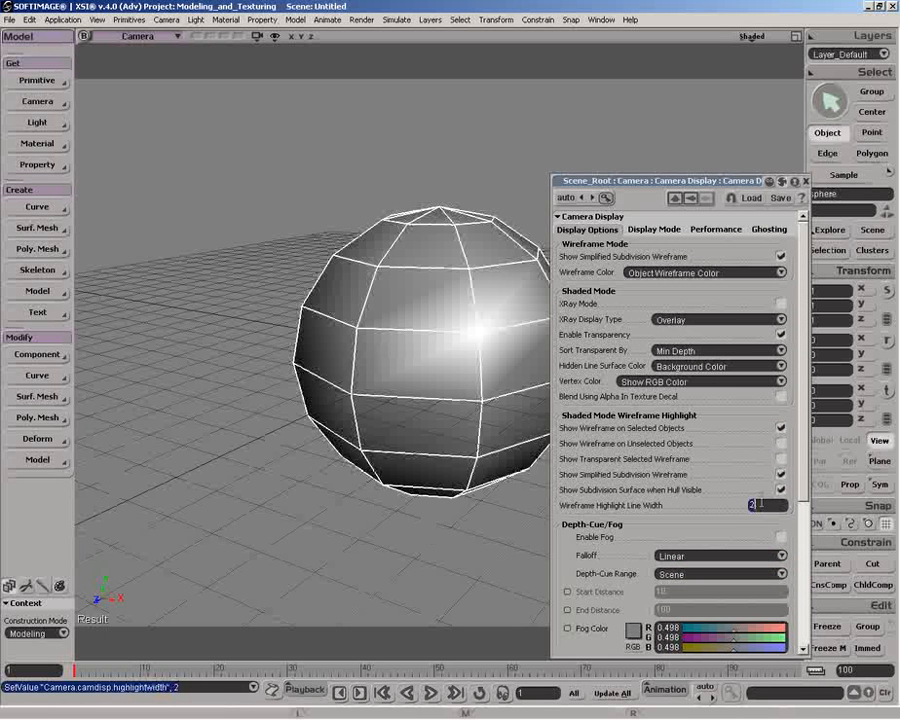
{"action": "type", "text": "1"}
{"action": "key", "text": "Return"}
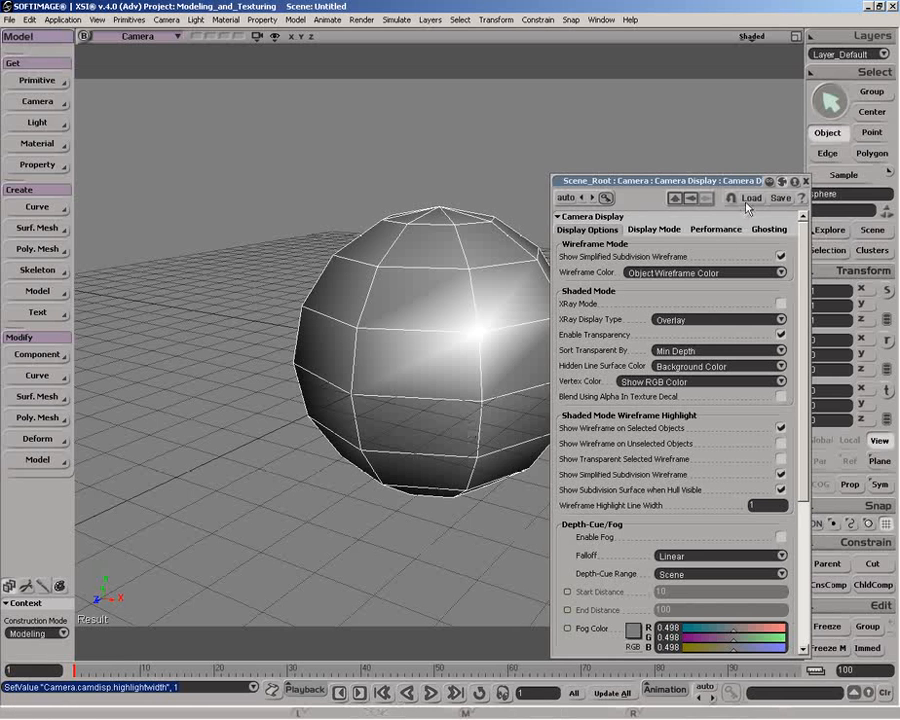
Raise the sphere's subdivision level by one and display its PolyMesh hulls in the camera view
{"action": "key", "text": "plus"}
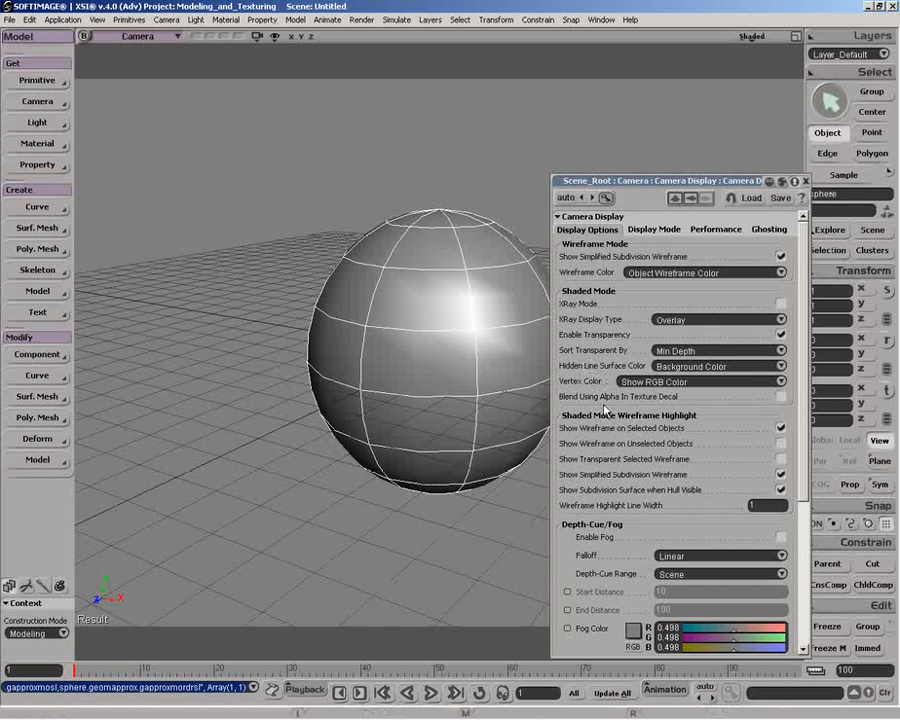
{"action": "left_click", "coordinate": [275, 36]}
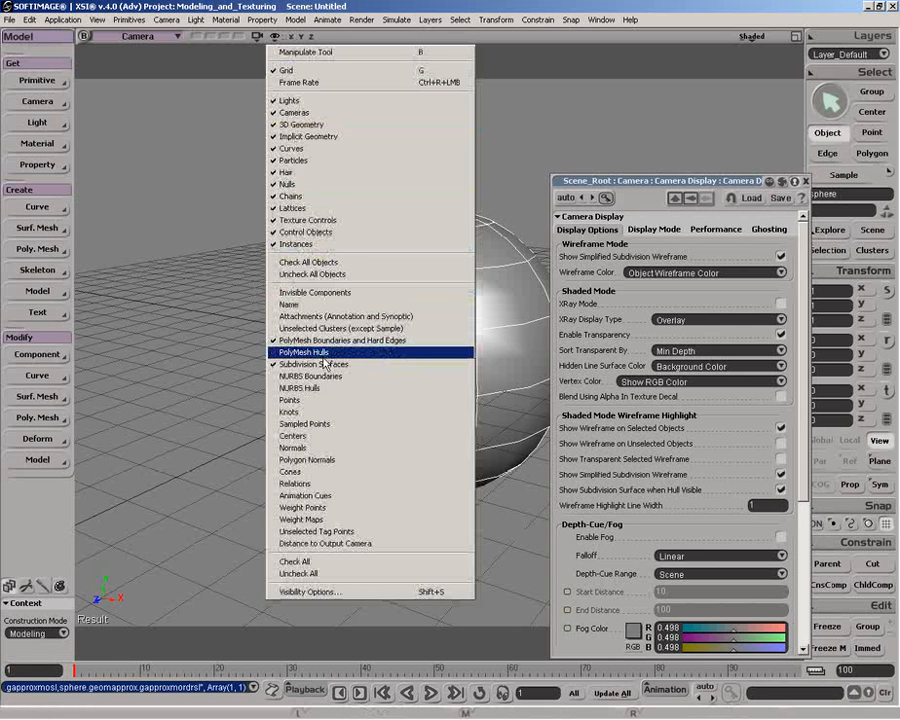
{"action": "left_click", "coordinate": [321, 354]}
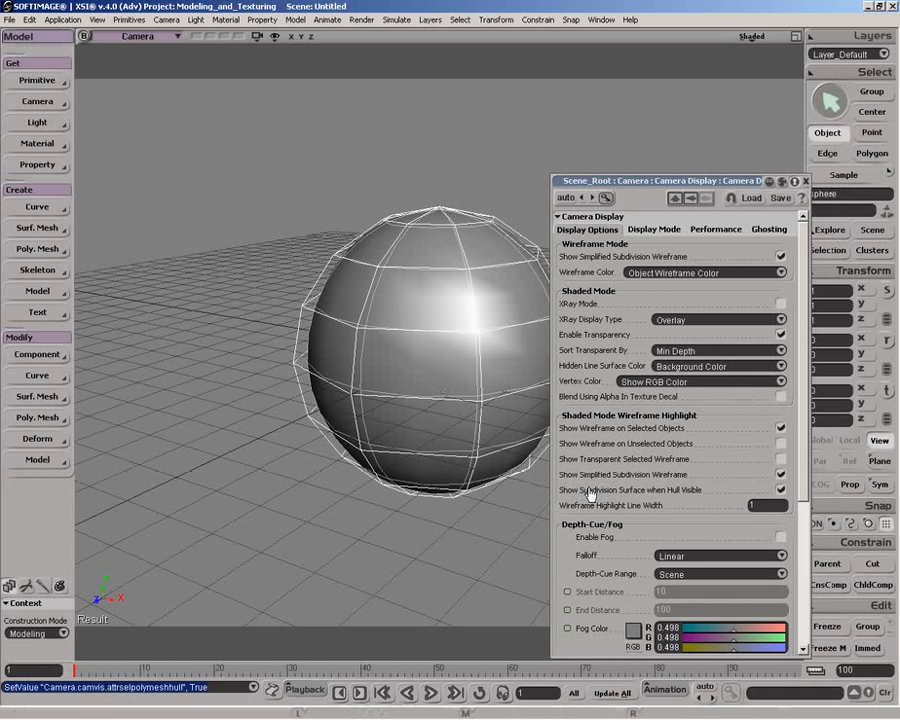
Turn off Show Simplified Subdivision Wireframe for the shaded mode wireframe highlight
{"action": "left_click", "coordinate": [780, 475]}
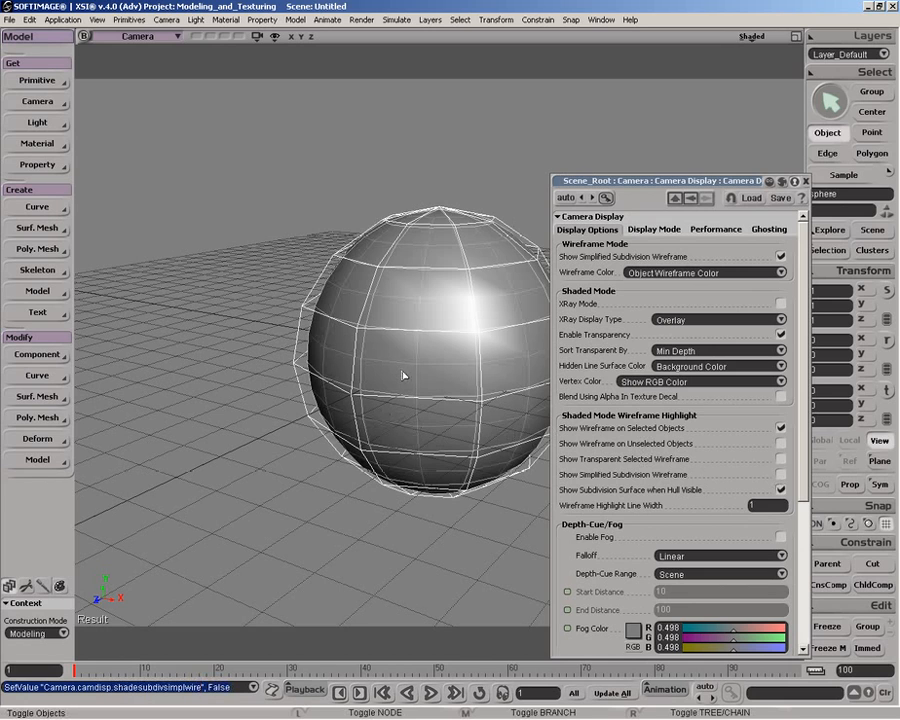
{"action": "key", "text": "o"}
{"action": "left_click_drag", "start_coordinate": [430, 380], "coordinate": [399, 374]}
Raise the sphere's subdivision level to 3 and inspect the dense wireframe up close
{"action": "key", "text": "KP_Add"}
{"action": "key", "text": "KP_Add"}
{"action": "key", "text": "o"}
{"action": "key", "text": "p"}
{"action": "key", "text": "o"}
{"action": "left_click_drag", "start_coordinate": [458, 398], "coordinate": [511, 363]}
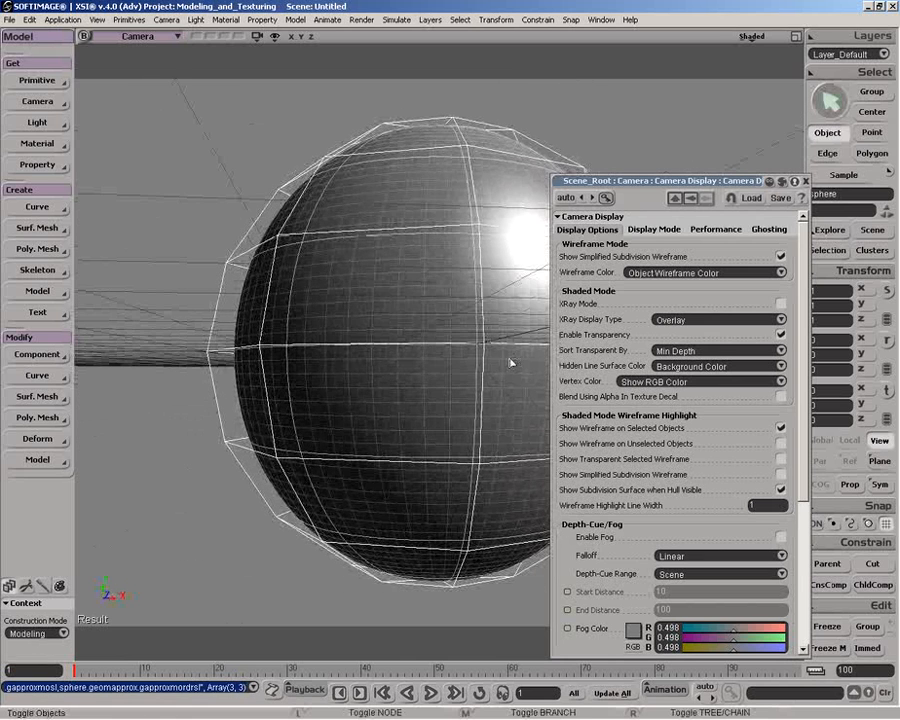
Turn Show Simplified Subdivision Wireframe back on for the shaded mode wireframe highlight
{"action": "left_click", "coordinate": [781, 475]}
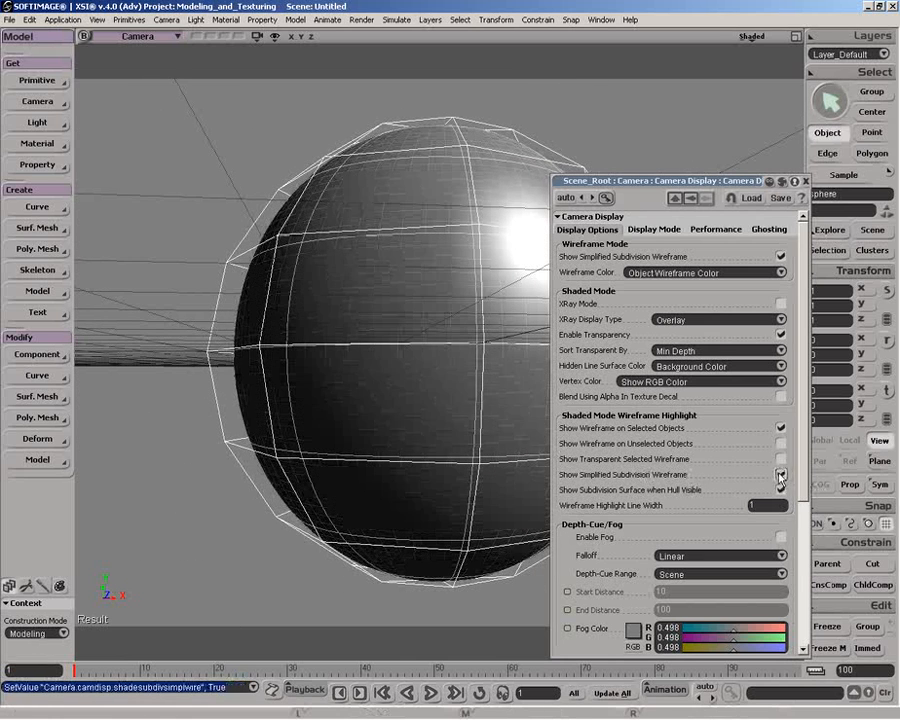
{"action": "key", "text": "o"}
{"action": "mouse_move", "coordinate": [492, 428]}
{"action": "left_mouse_down"}
{"action": "mouse_move", "coordinate": [438, 428]}
{"action": "mouse_move", "coordinate": [421, 457]}
{"action": "mouse_move", "coordinate": [474, 482]}
{"action": "mouse_move", "coordinate": [488, 482]}
{"action": "mouse_move", "coordinate": [492, 470]}
{"action": "left_mouse_up"}
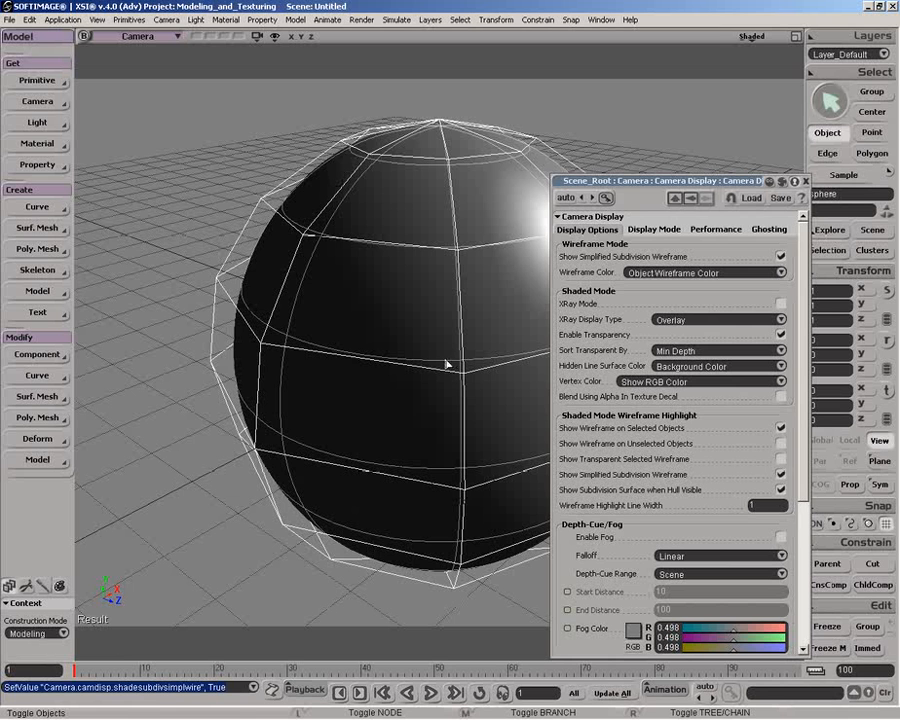
Select one polygon on the sphere's upper side and pull it outward using local translation
{"action": "key", "text": "u"}
{"action": "left_click", "coordinate": [388, 325]}
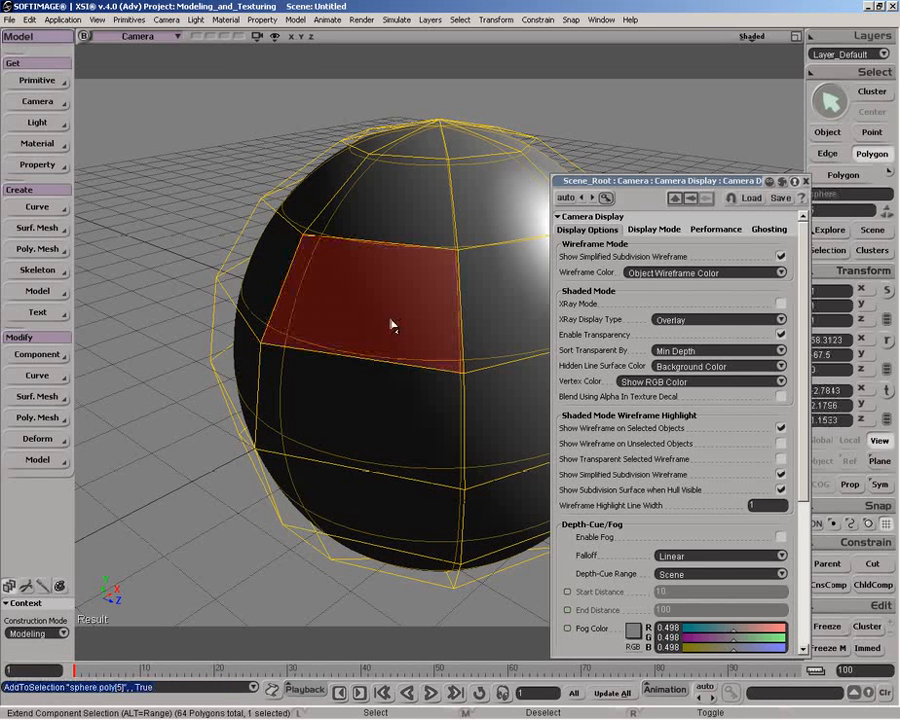
{"action": "left_click_drag", "start_coordinate": [415, 323], "coordinate": [303, 290]}
{"action": "key", "text": "v"}
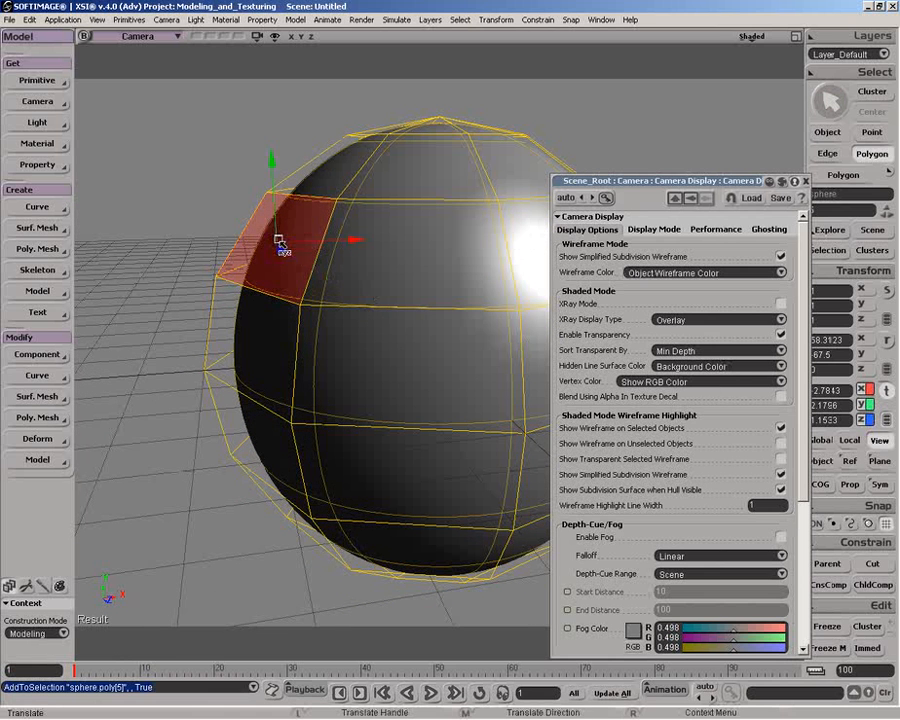
{"action": "right_click", "coordinate": [282, 244]}
{"action": "left_click", "coordinate": [299, 272]}
{"action": "left_click_drag", "start_coordinate": [264, 235], "coordinate": [305, 228]}
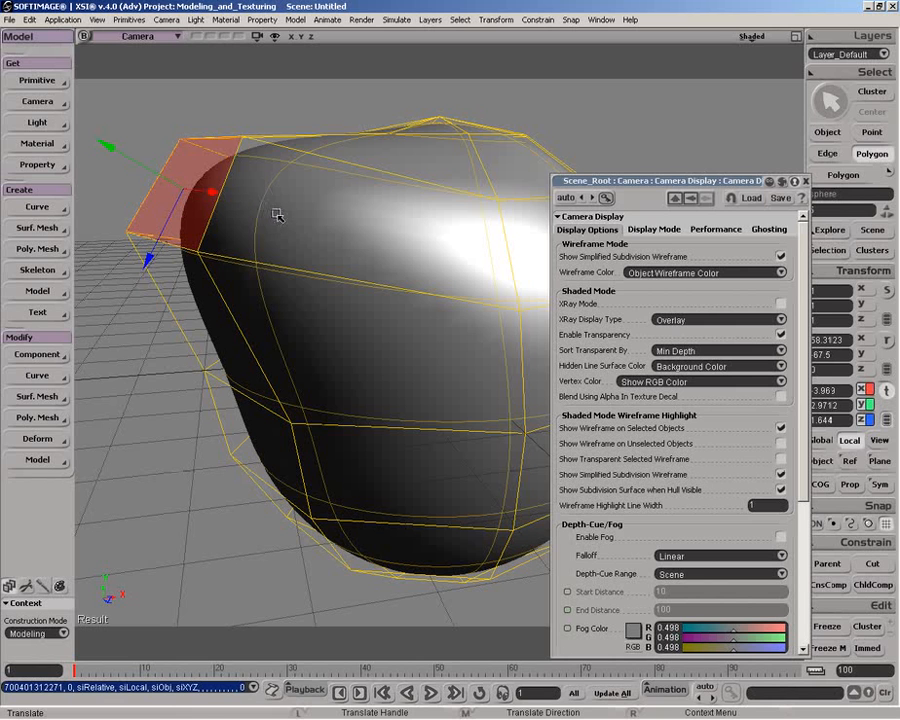
Toggle Show Subdivision Surface when Hull Visible off and back on
{"action": "left_click", "coordinate": [781, 490]}
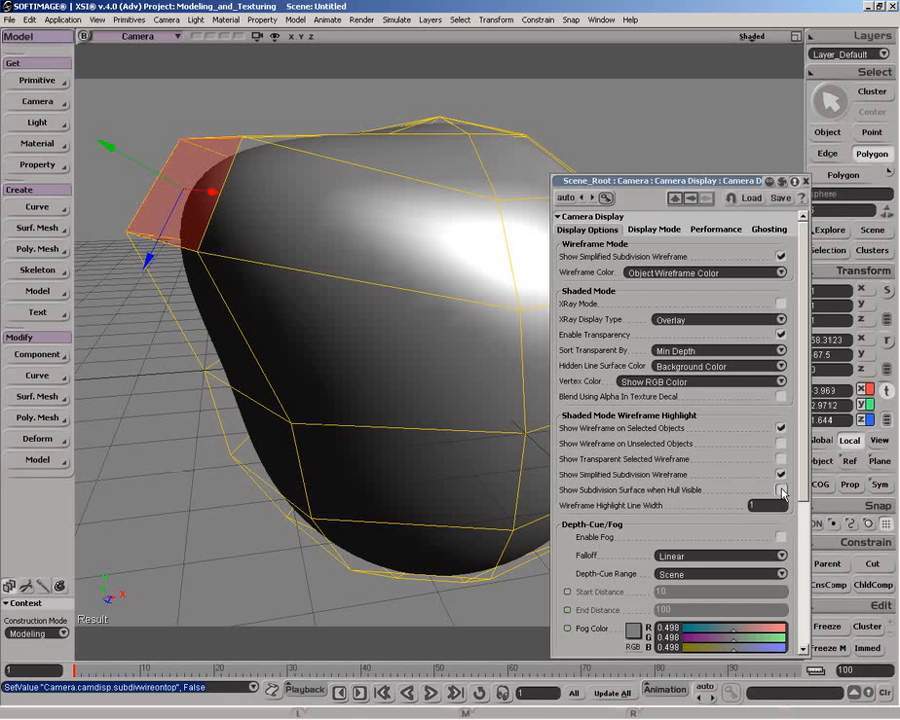
{"action": "left_click", "coordinate": [781, 490]}
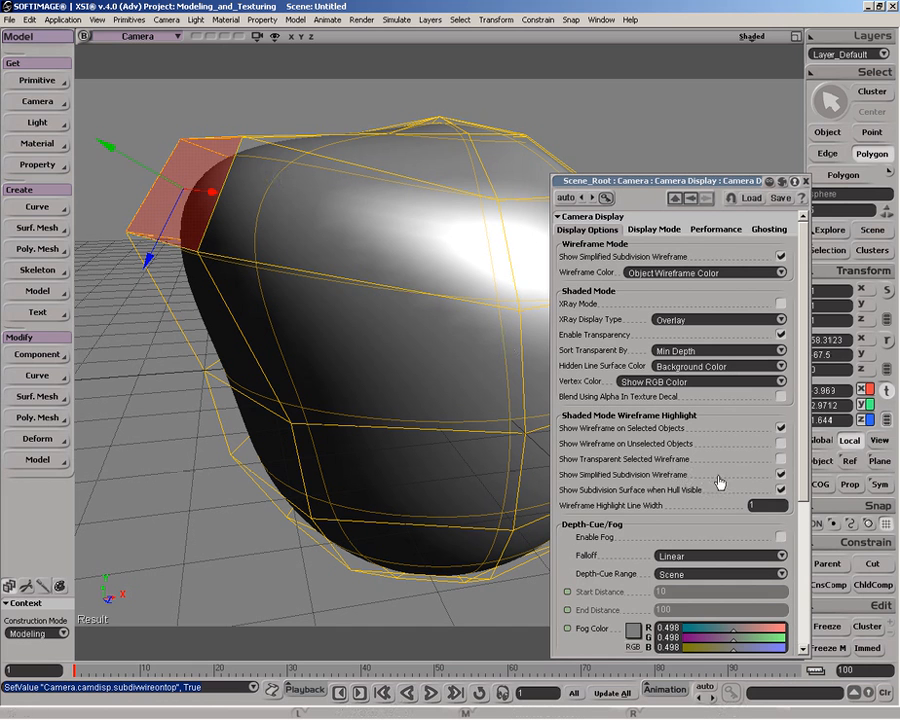
Hide the PolyMesh hulls and move the selected polygon slightly farther outward
{"action": "left_click", "coordinate": [274, 36]}
{"action": "left_click", "coordinate": [282, 352]}
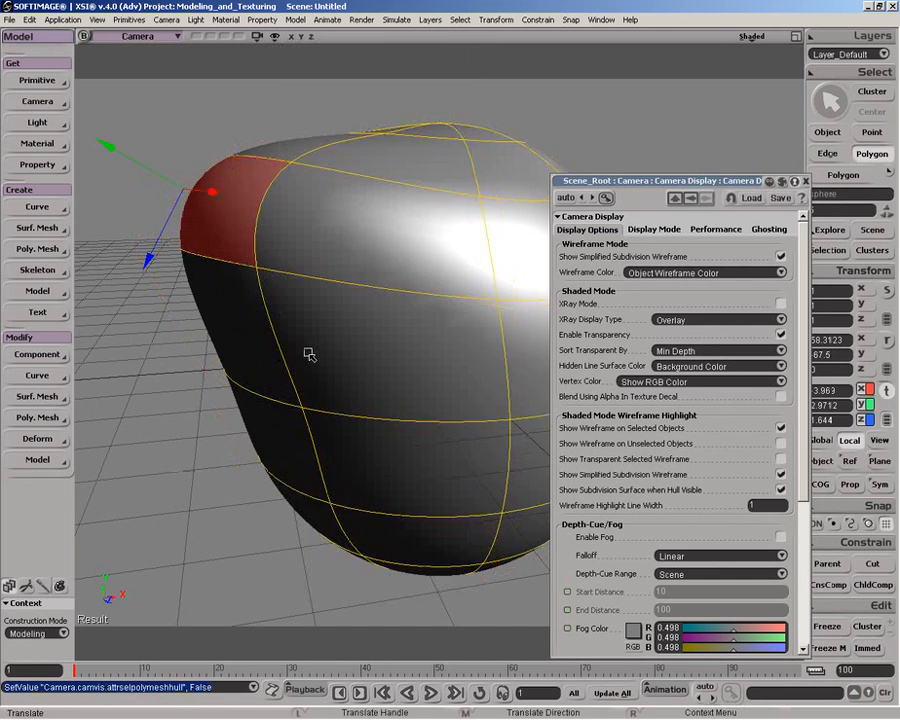
{"action": "left_click_drag", "start_coordinate": [138, 177], "coordinate": [152, 203]}
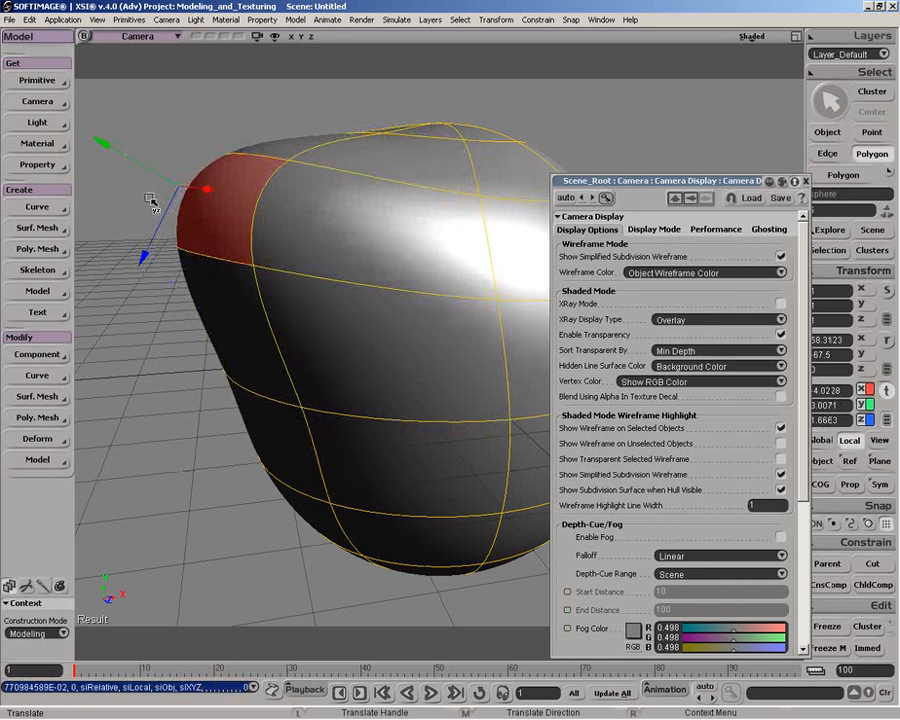
Deselect the moved polygon, and test selecting and deselecting its neighbouring polygons on the smoothed surface
{"action": "key", "text": "u"}
{"action": "middle_click", "coordinate": [241, 211]}
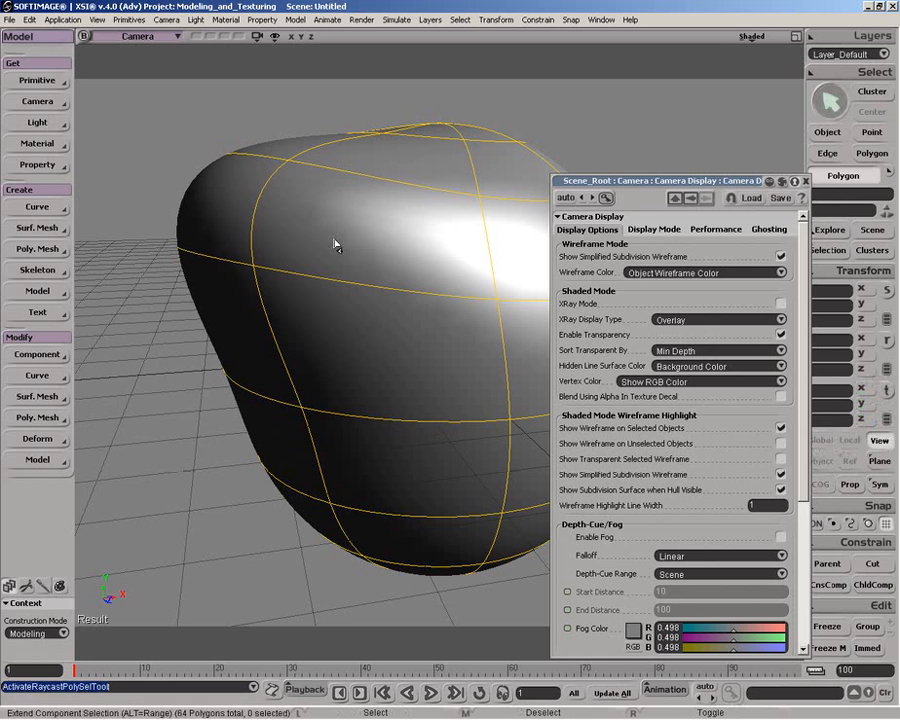
{"action": "mouse_move", "coordinate": [334, 242]}
{"action": "left_mouse_down"}
{"action": "mouse_move", "coordinate": [374, 170]}
{"action": "mouse_move", "coordinate": [450, 137]}
{"action": "left_mouse_up"}
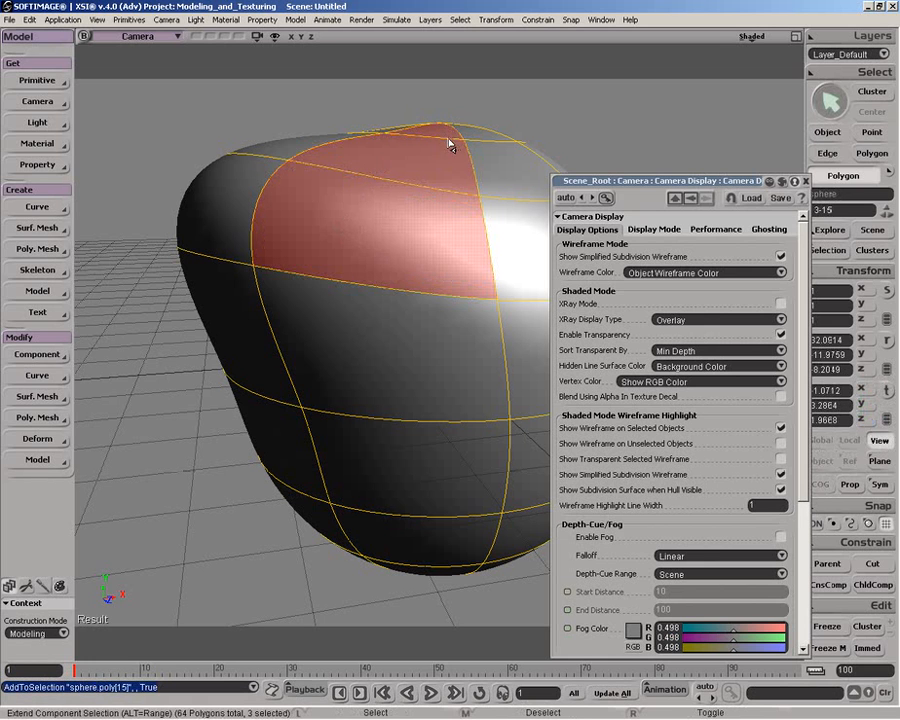
{"action": "left_click", "coordinate": [310, 195], "text": "ctrl"}
{"action": "middle_click", "coordinate": [441, 131]}
{"action": "middle_click", "coordinate": [293, 148]}
Display the PolyMesh hulls again and test selecting and deselecting polygons by their hull faces
{"action": "middle_click", "coordinate": [275, 37]}
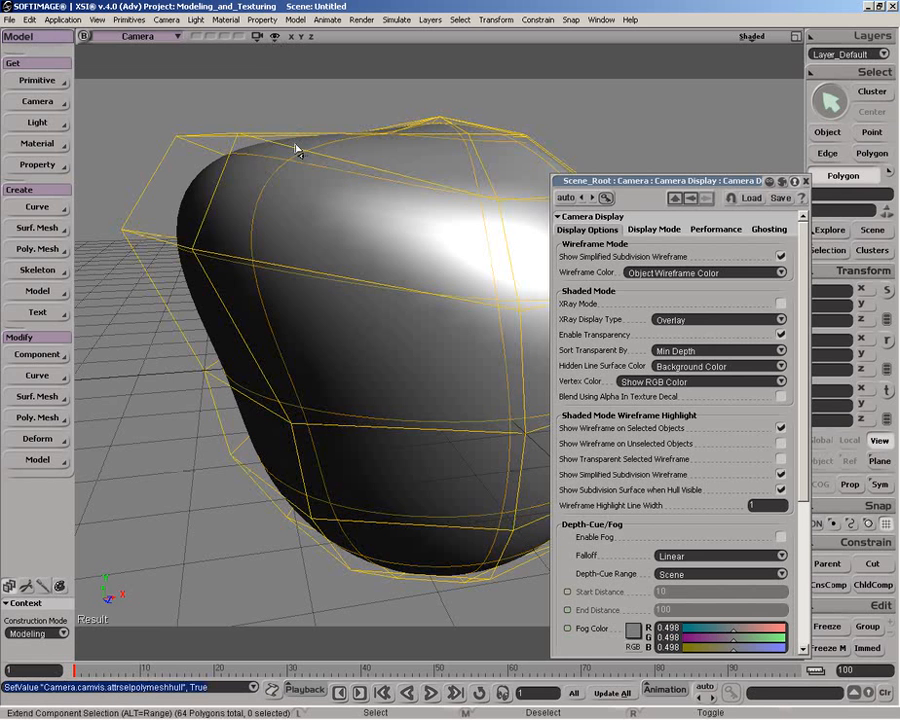
{"action": "left_click", "coordinate": [293, 152]}
{"action": "middle_click", "coordinate": [296, 148]}
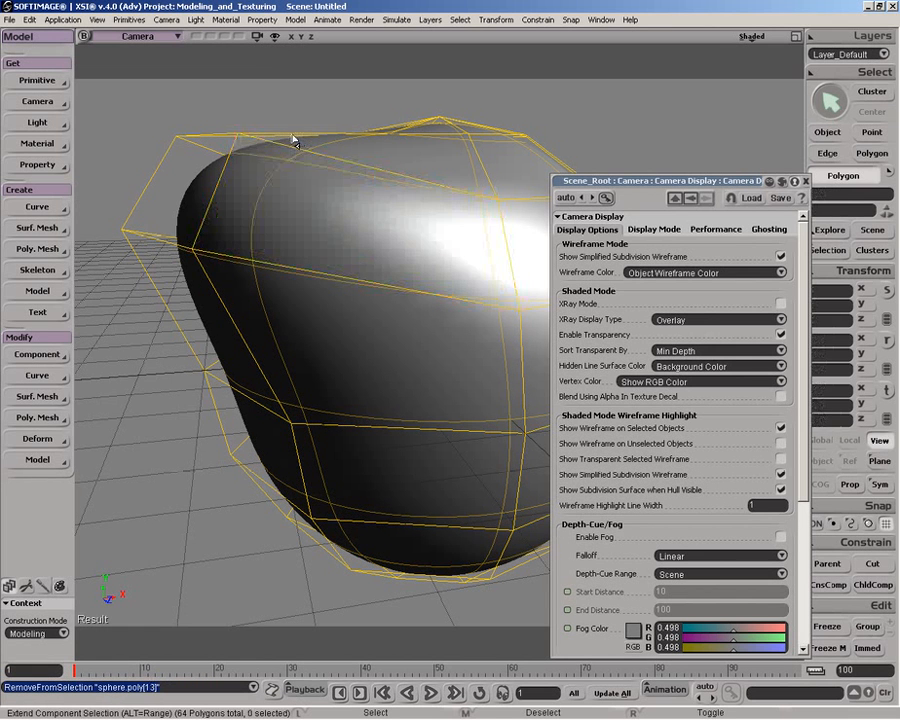
{"action": "key", "text": "o"}
{"action": "left_click_drag", "start_coordinate": [309, 159], "coordinate": [293, 177]}
{"action": "left_click", "coordinate": [299, 214]}
{"action": "middle_click", "coordinate": [298, 214]}
{"action": "key", "text": "o"}
{"action": "left_click", "coordinate": [283, 154]}
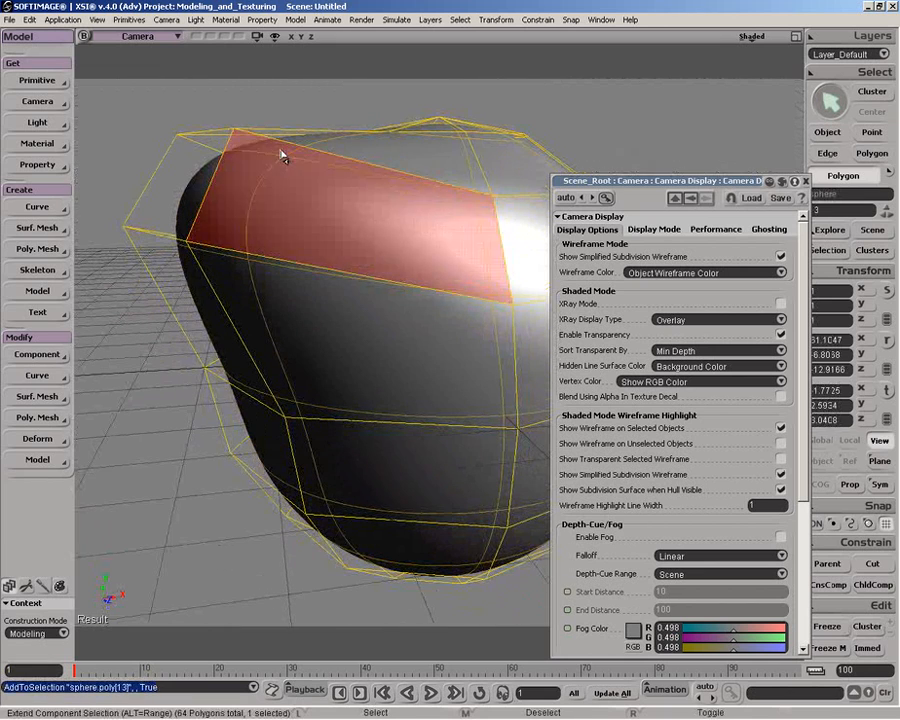
Hide the PolyMesh hulls and leave only the polygon on top of the bulge selected
{"action": "middle_click", "coordinate": [273, 36]}
{"action": "left_click", "coordinate": [289, 149]}
{"action": "left_click", "coordinate": [296, 177]}
{"action": "middle_click", "coordinate": [300, 177]}
{"action": "key", "text": "o"}
{"action": "left_click_drag", "start_coordinate": [306, 178], "coordinate": [316, 202]}
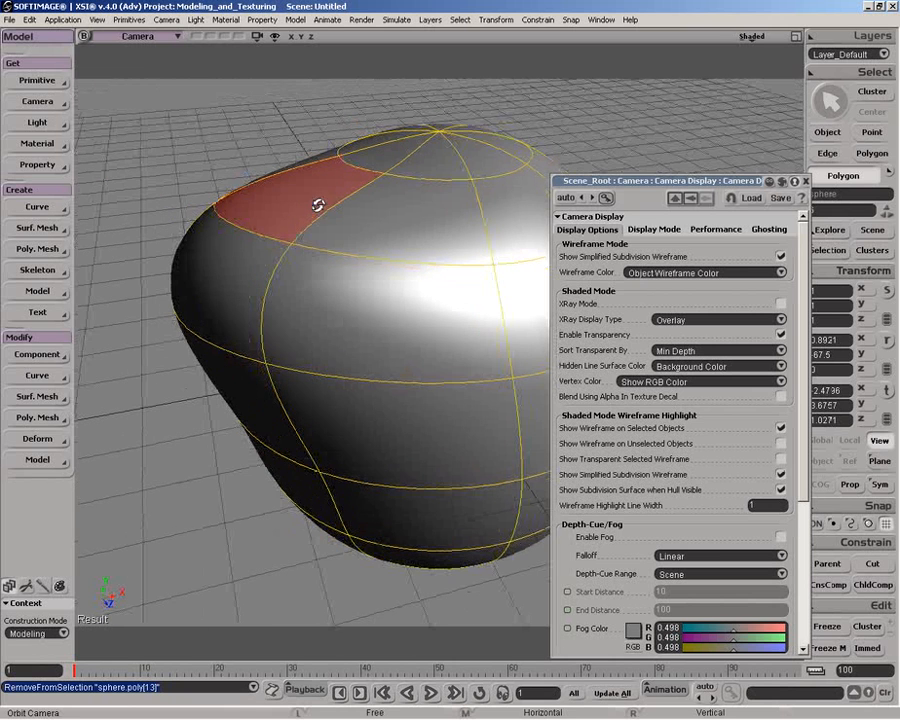
Turn on Show Transparent Selected Wireframe and check the sphere's rear edges through the surface
{"action": "left_click", "coordinate": [780, 460]}
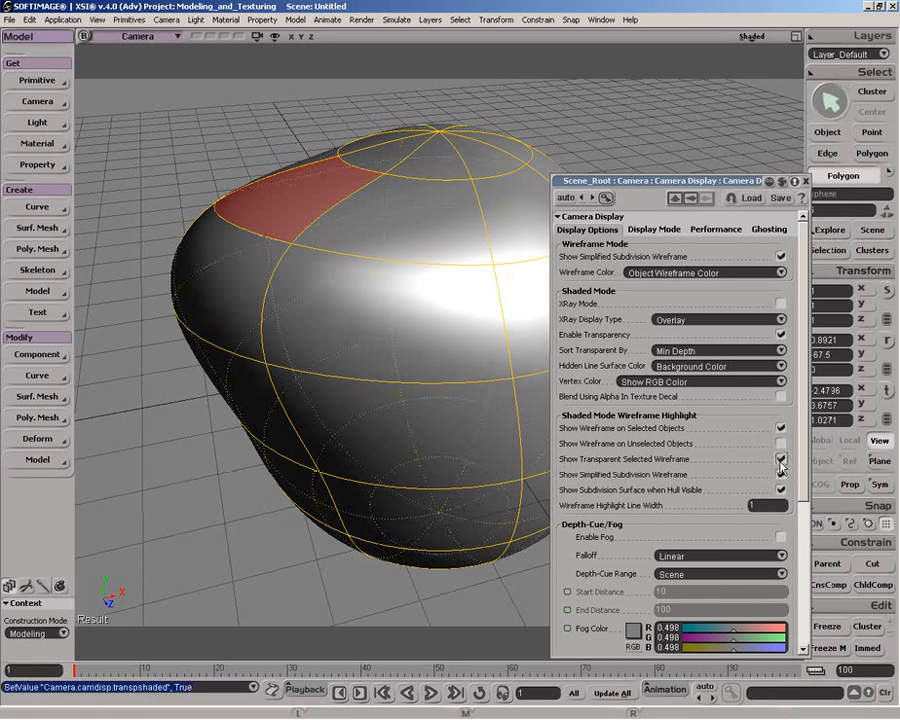
{"action": "key", "text": "o"}
{"action": "left_click_drag", "start_coordinate": [470, 470], "coordinate": [460, 408]}
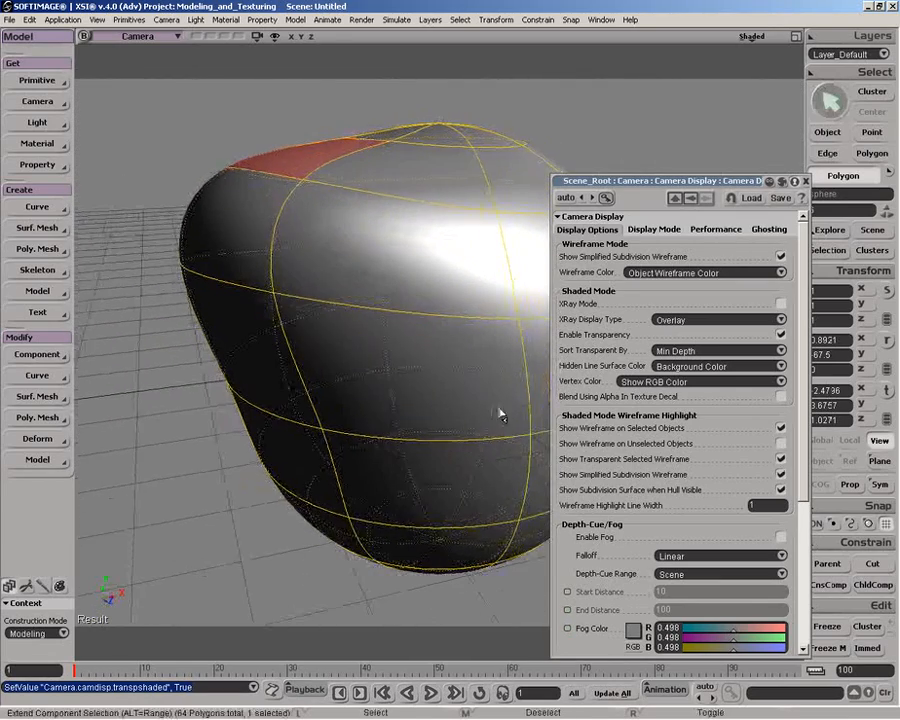
{"action": "key", "text": "o"}
{"action": "left_click_drag", "start_coordinate": [372, 396], "coordinate": [425, 400]}
{"action": "key", "text": "o"}
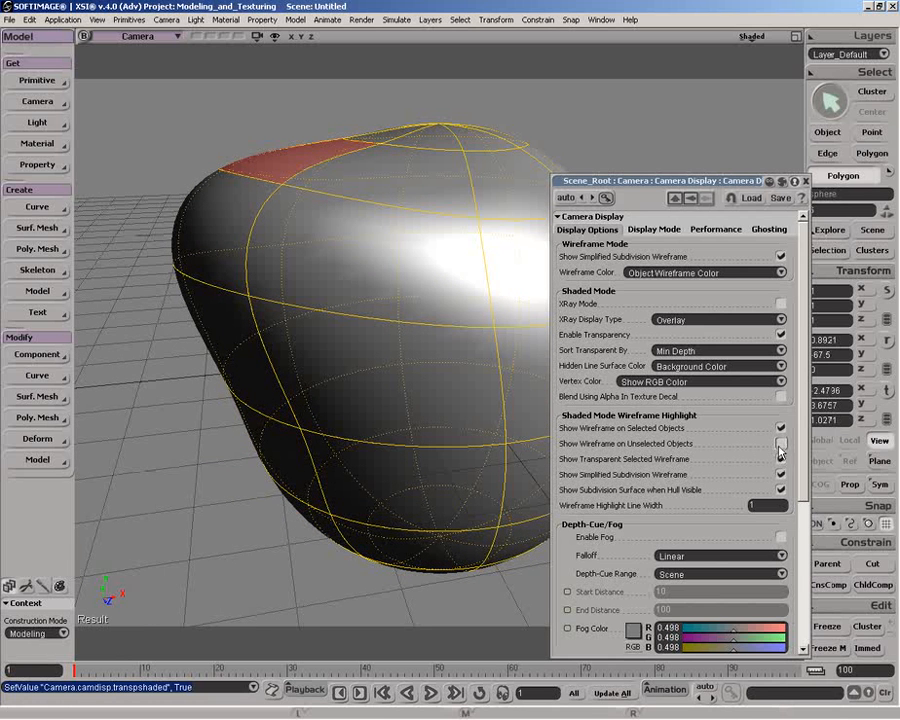
Deselect everything and turn on Show Wireframe on Unselected Objects
{"action": "key", "text": "space"}
{"action": "left_click_drag", "start_coordinate": [428, 402], "coordinate": [450, 228], "text": "ctrl"}
{"action": "key", "text": "p"}
{"action": "left_click_drag", "start_coordinate": [438, 325], "coordinate": [445, 226]}
{"action": "left_click", "coordinate": [448, 161]}
{"action": "key", "text": "p"}
{"action": "left_click_drag", "start_coordinate": [474, 340], "coordinate": [531, 349]}
{"action": "key", "text": "o"}
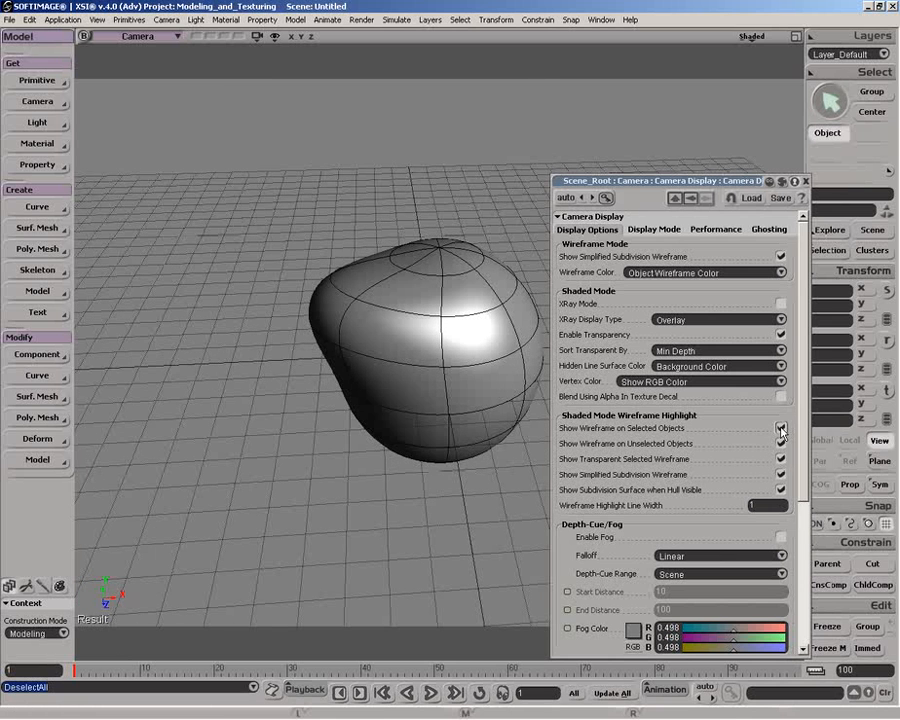
Select the deformed sphere while toggling Show Wireframe on Selected Objects off and back on
{"action": "left_click", "coordinate": [782, 431]}
{"action": "left_click", "coordinate": [479, 366]}
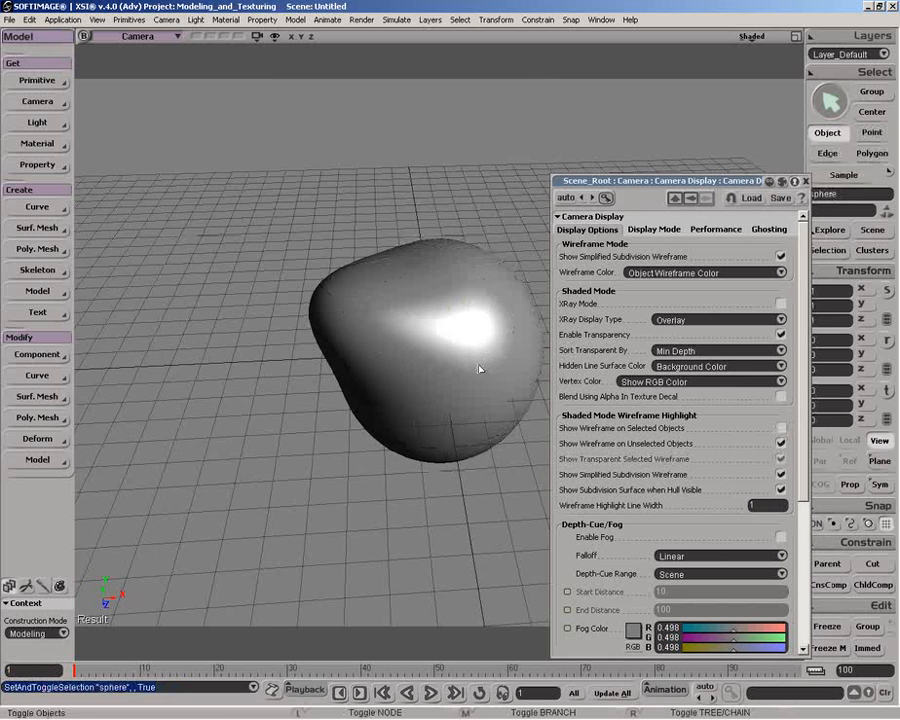
{"action": "left_click", "coordinate": [781, 429]}
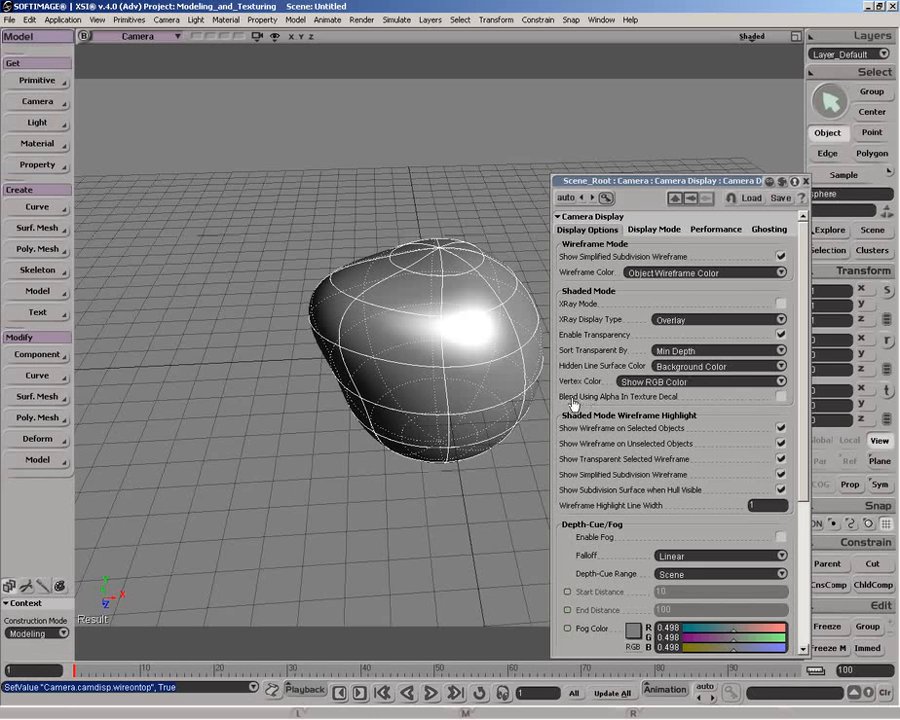
Add an image texture to the deformed sphere's material, creating a local copy of the shared material
{"action": "left_click", "coordinate": [41, 148]}
{"action": "left_click", "coordinate": [258, 210]}
{"action": "key", "text": "3"}
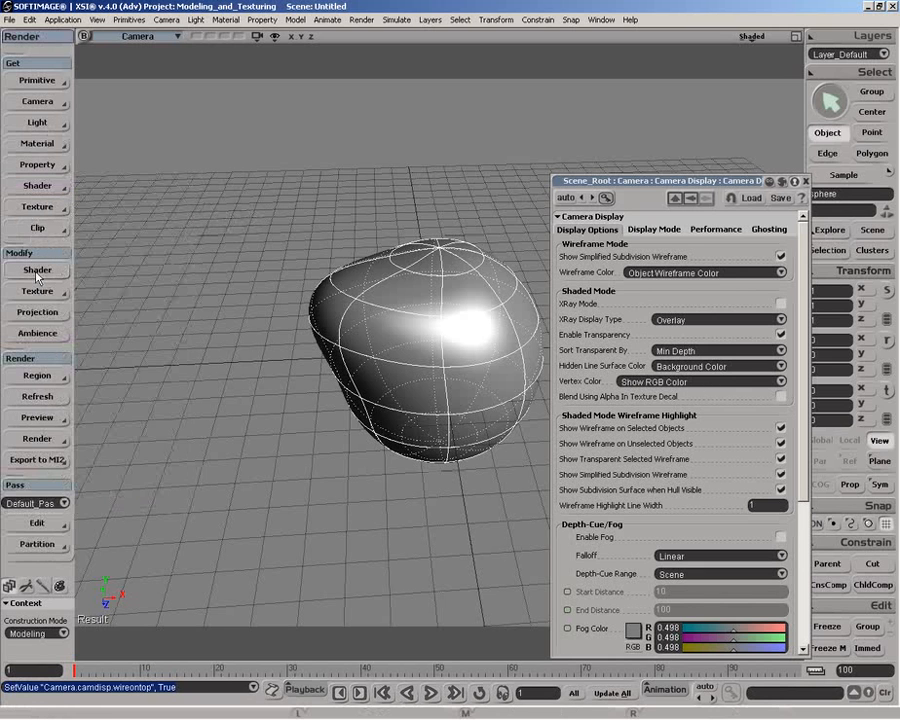
{"action": "left_click", "coordinate": [44, 291]}
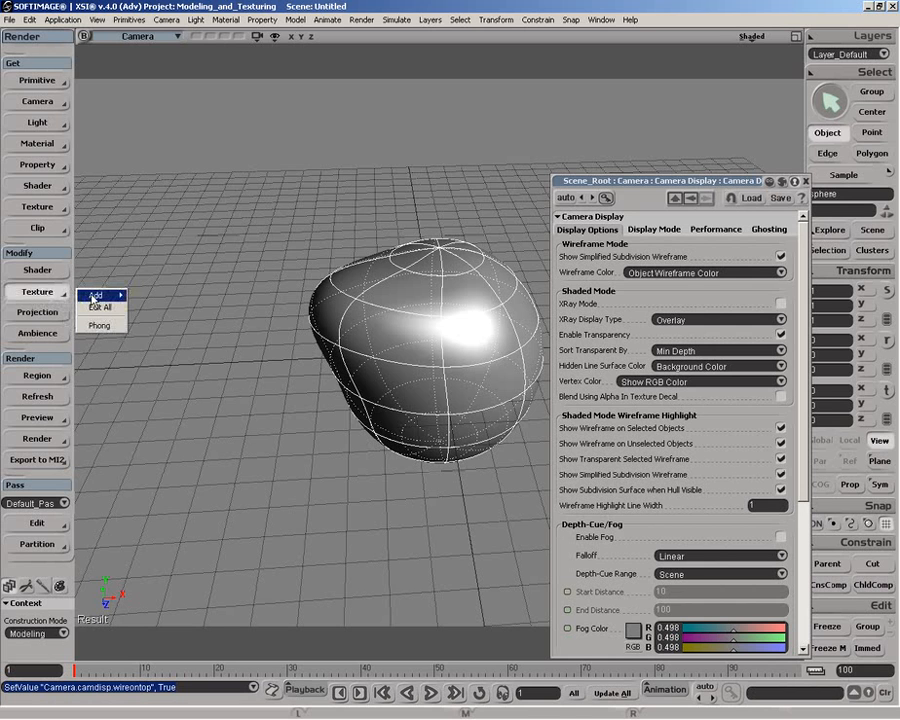
{"action": "mouse_move", "coordinate": [93, 297]}
{"action": "left_click", "coordinate": [150, 296]}
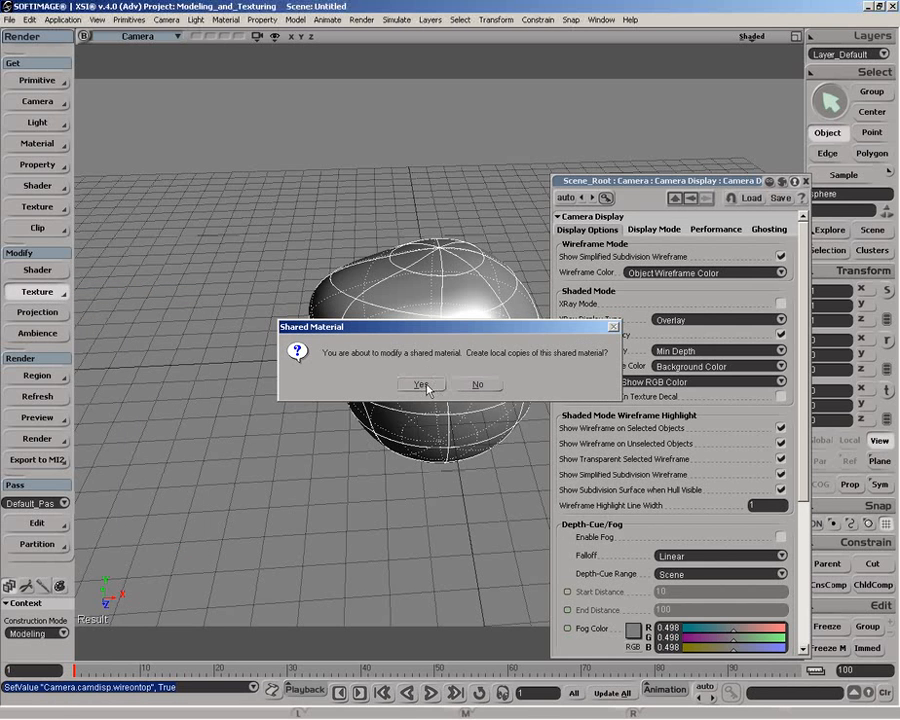
{"action": "left_click", "coordinate": [427, 386]}
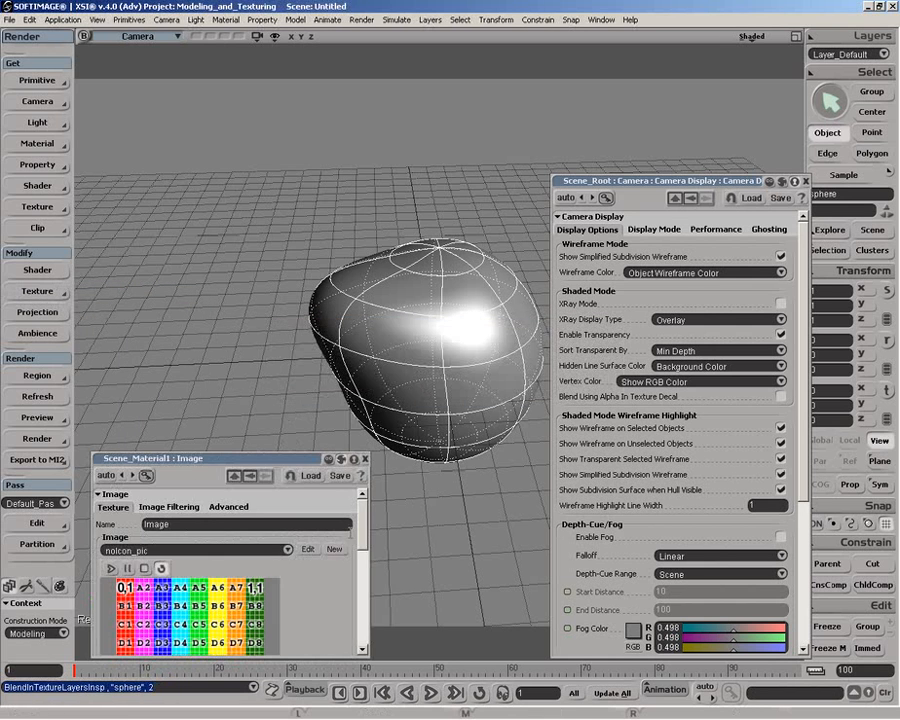
Create a Spherical texture projection for the sphere's image texture
{"action": "left_click_drag", "start_coordinate": [359, 523], "coordinate": [360, 590]}
{"action": "scroll", "coordinate": [340, 562], "scroll_direction": "down", "scroll_amount": 3}
{"action": "left_click", "coordinate": [336, 517]}
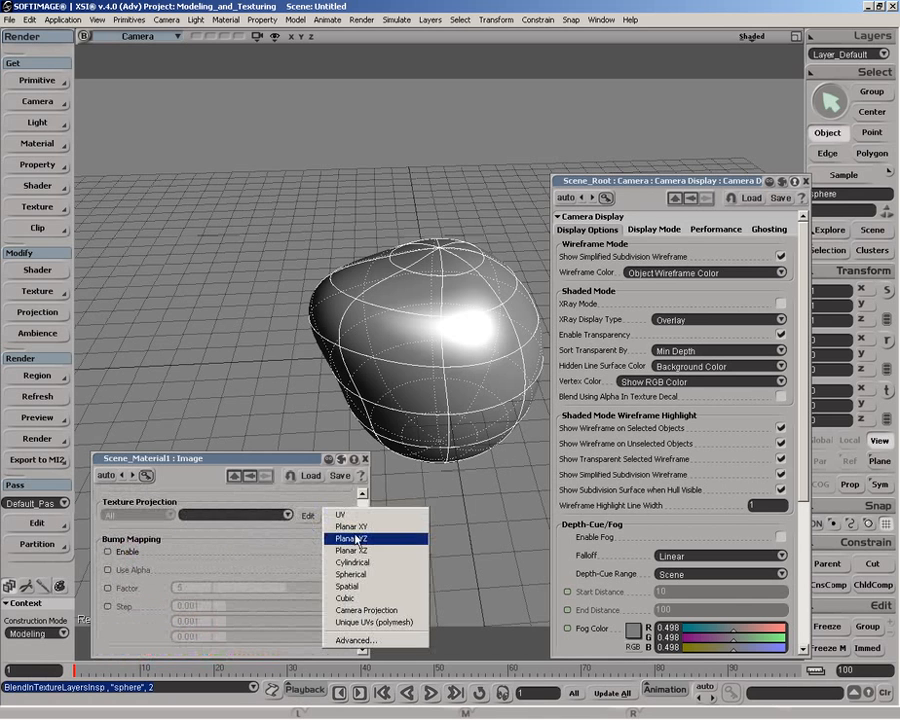
{"action": "left_click", "coordinate": [250, 574]}
{"action": "left_click_drag", "start_coordinate": [359, 602], "coordinate": [360, 498]}
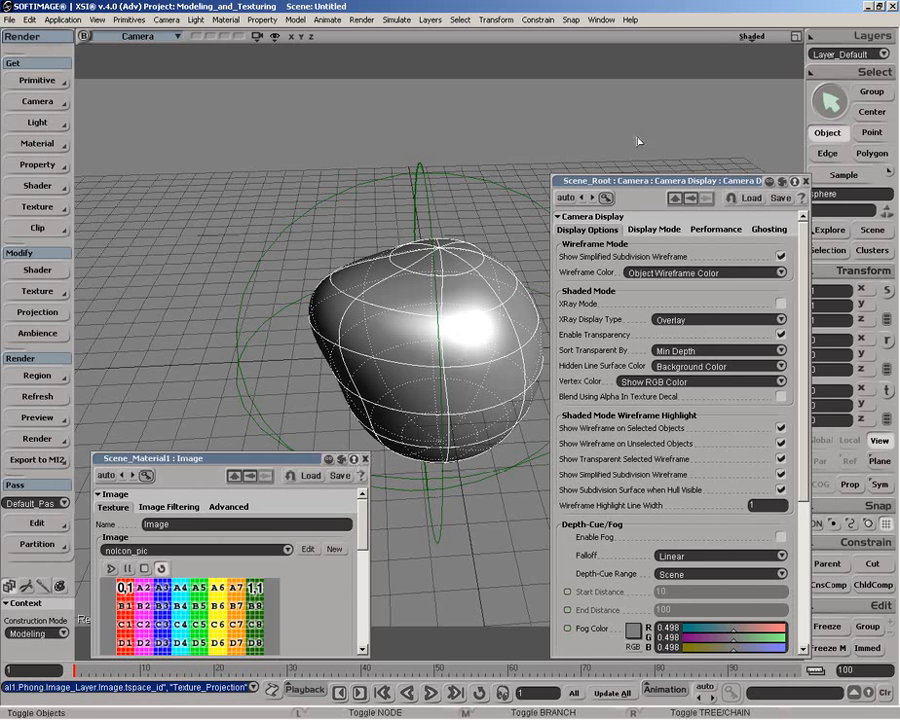
Display the camera view in Textured Decal mode and move the image properties window clear of the sphere
{"action": "left_click", "coordinate": [755, 37]}
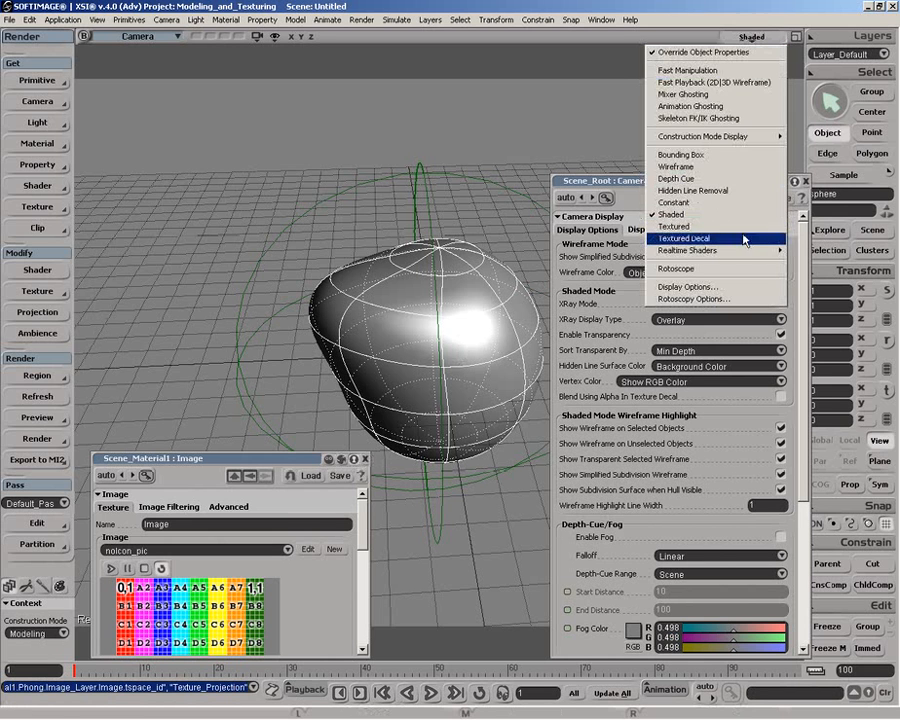
{"action": "left_click", "coordinate": [684, 238]}
{"action": "left_click_drag", "start_coordinate": [307, 463], "coordinate": [269, 272]}
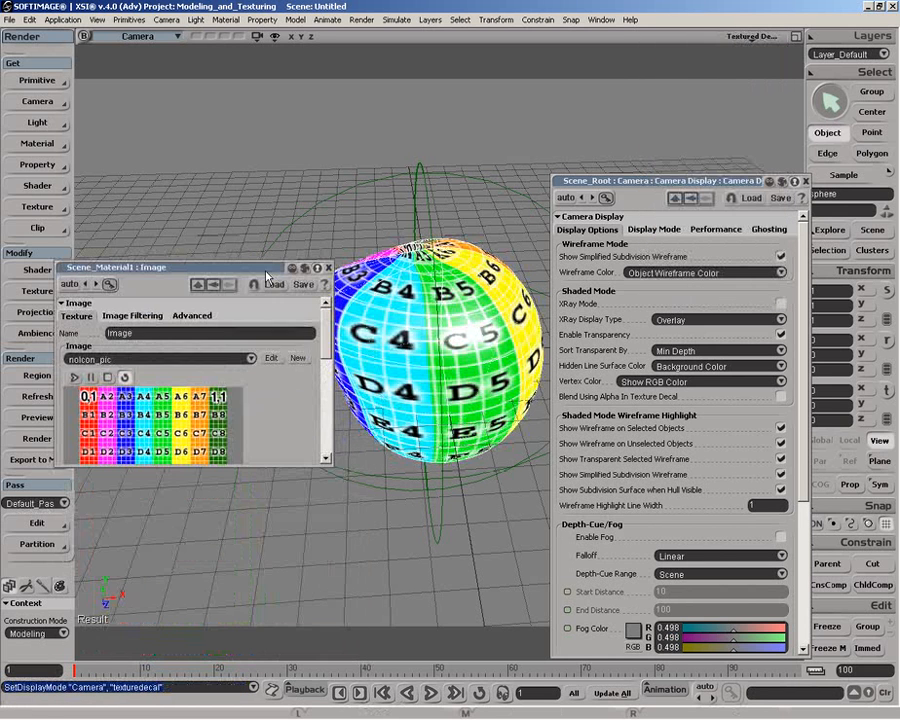
Turn on Blend Using Alpha In Texture Decal, inspect the sphere and the texture image up close, and close the image properties
{"action": "left_click", "coordinate": [781, 397]}
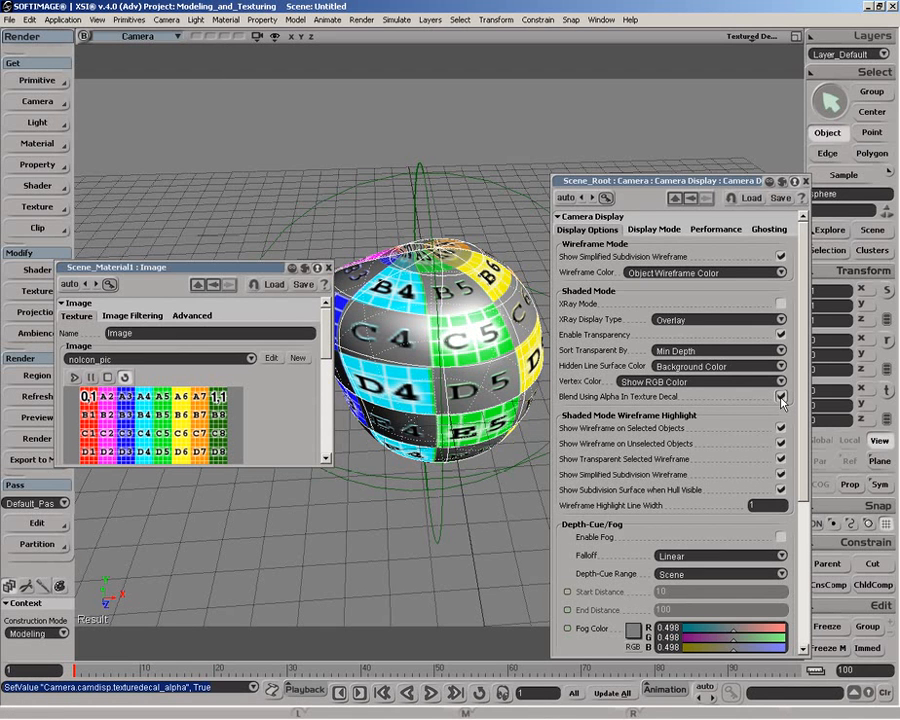
{"action": "scroll", "coordinate": [422, 477], "scroll_direction": "up", "scroll_amount": 5}
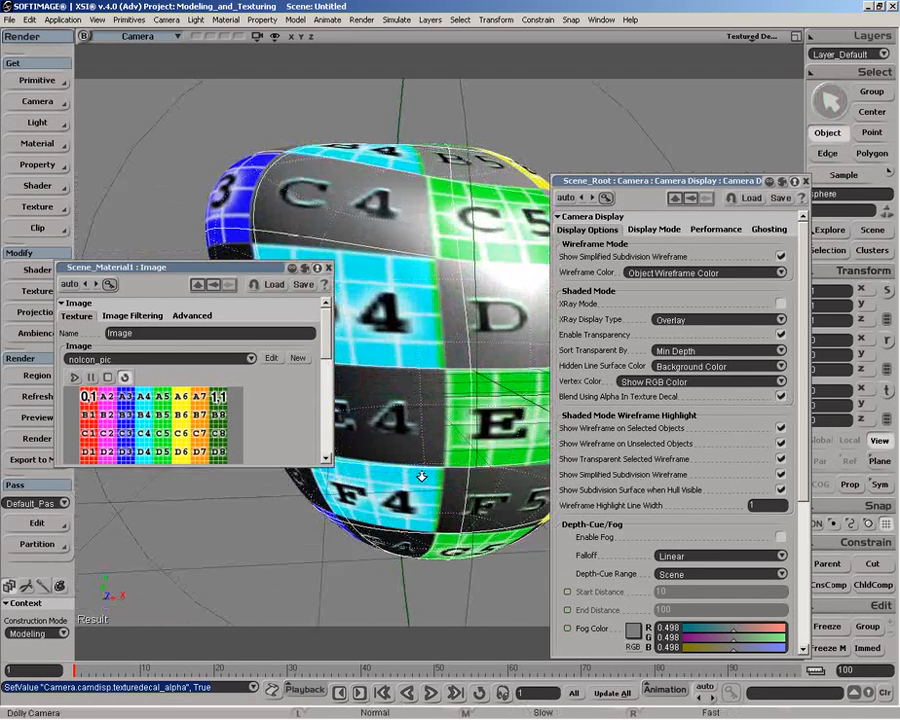
{"action": "scroll", "coordinate": [445, 422], "scroll_direction": "down", "scroll_amount": 5}
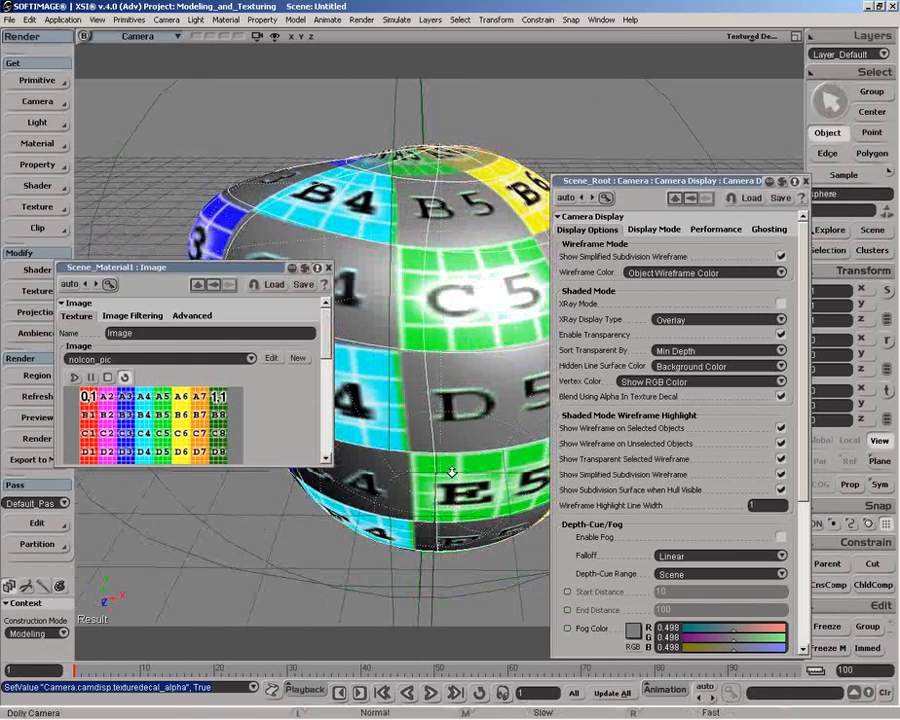
{"action": "mouse_move", "coordinate": [325, 346]}
{"action": "left_mouse_down"}
{"action": "mouse_move", "coordinate": [327, 438]}
{"action": "mouse_move", "coordinate": [327, 368]}
{"action": "left_mouse_up"}
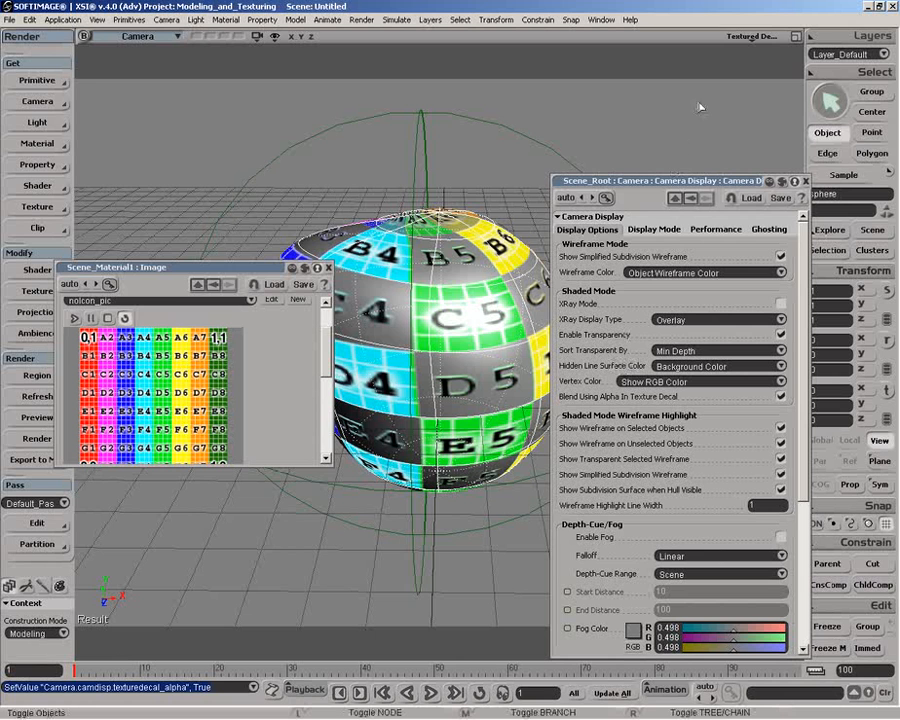
{"action": "left_click", "coordinate": [328, 268]}
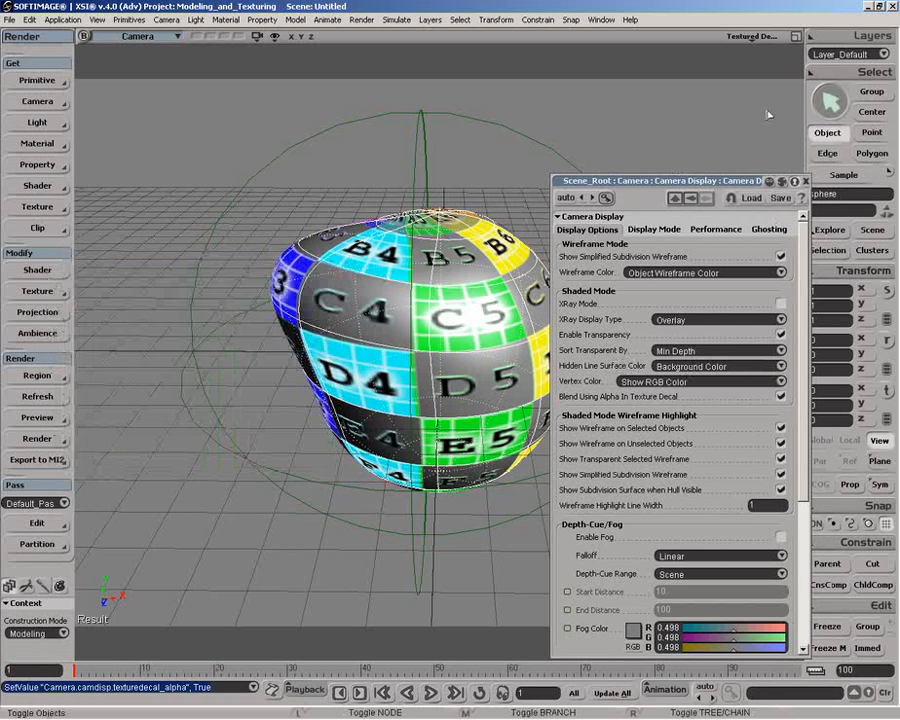
Return the camera view to Shaded mode and delete the texture support around the sphere
{"action": "left_click", "coordinate": [757, 37]}
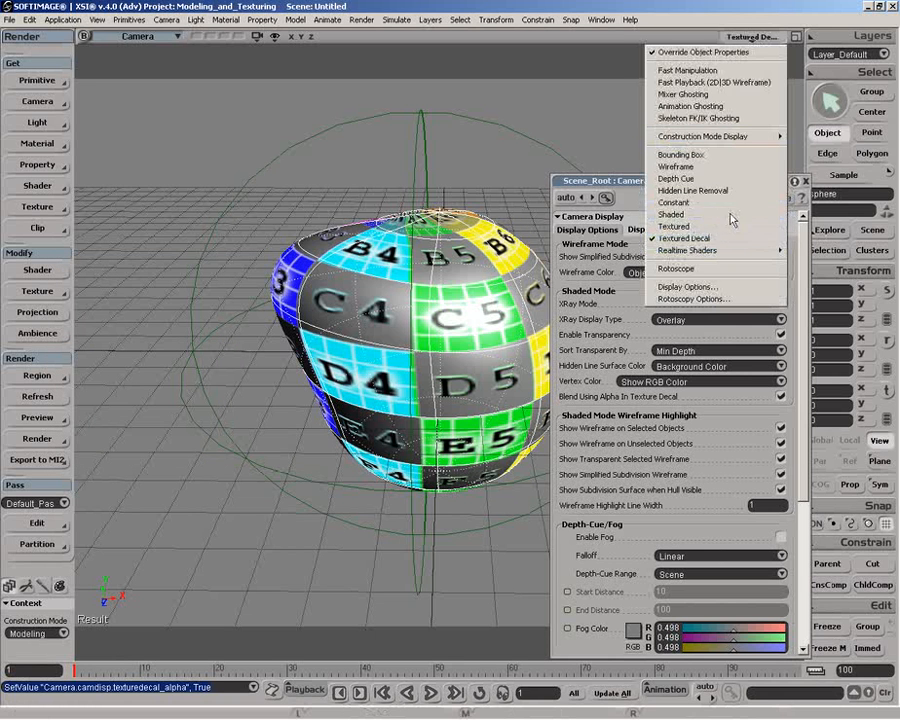
{"action": "left_click", "coordinate": [700, 215]}
{"action": "left_click", "coordinate": [565, 180]}
{"action": "key", "text": "Delete"}
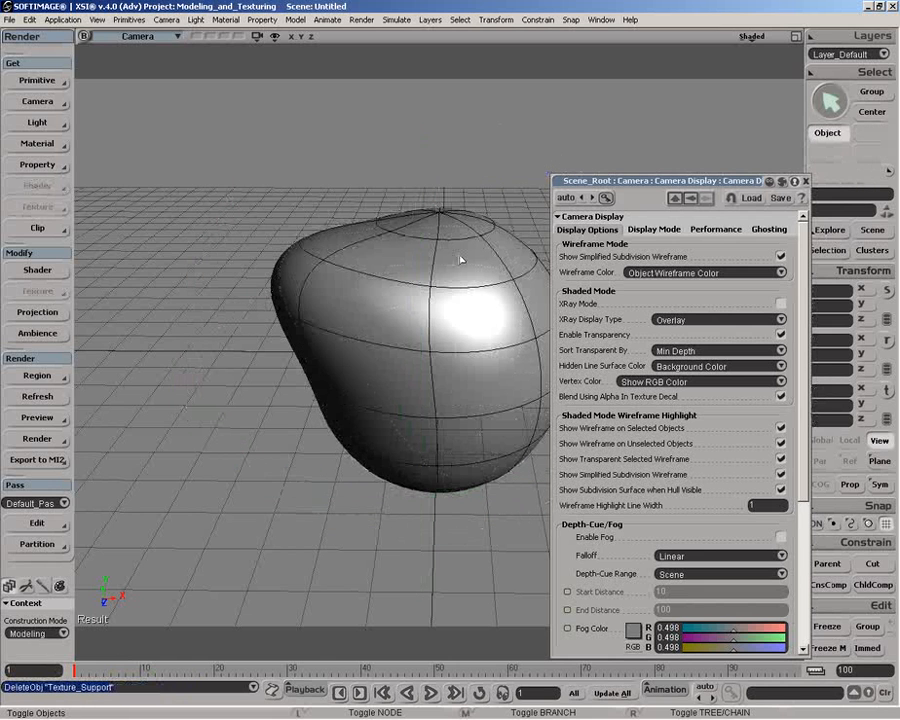
Review the Vertex Color and Hidden Line Surface Color choices, keeping Show RGB Color and Background Color
{"action": "left_click", "coordinate": [756, 385]}
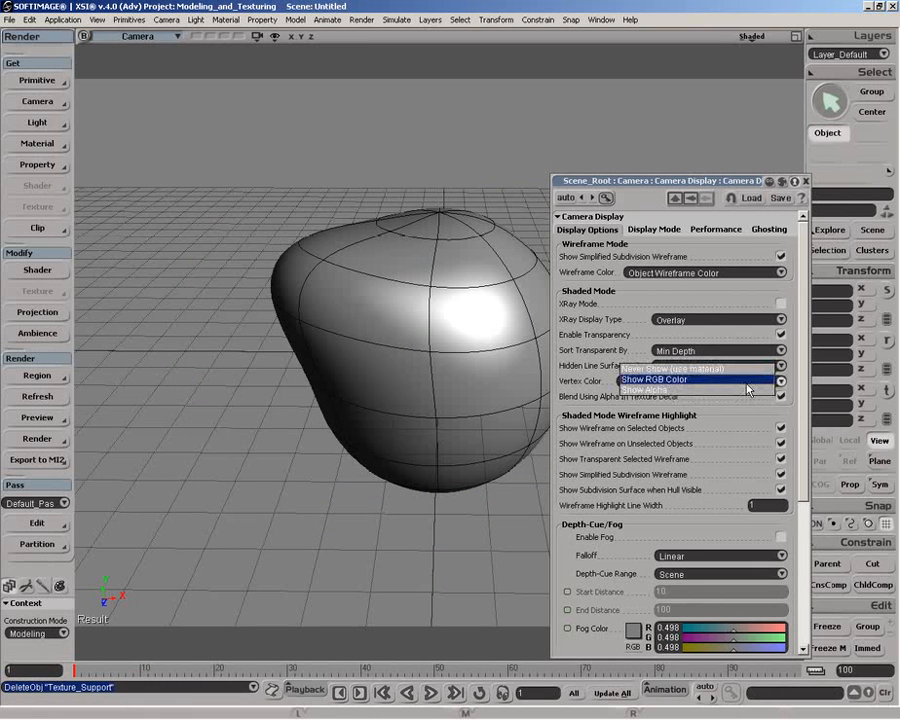
{"action": "left_click", "coordinate": [678, 381]}
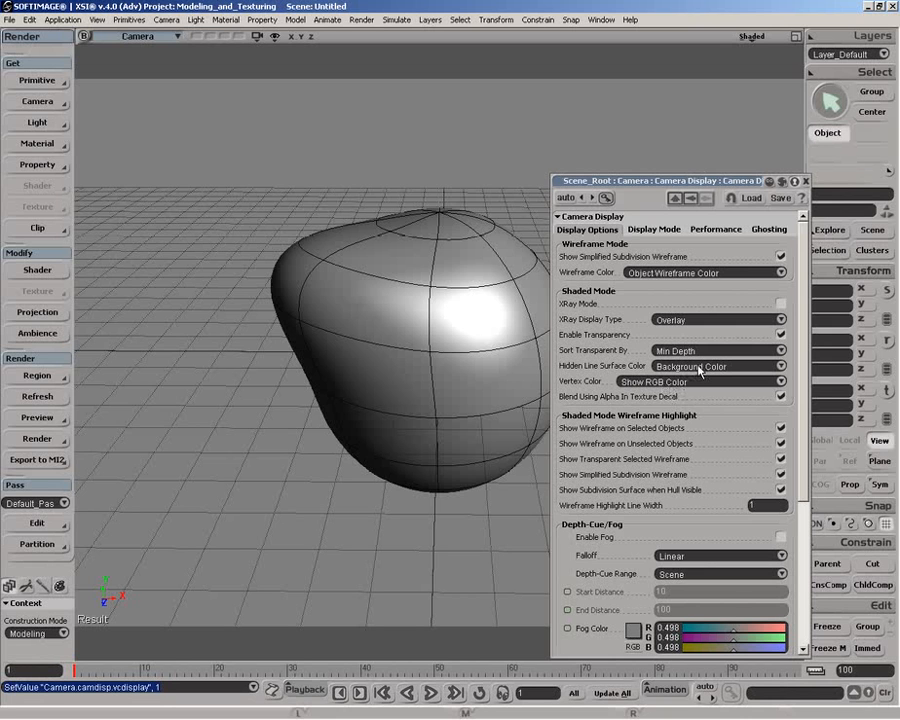
{"action": "left_click", "coordinate": [698, 367]}
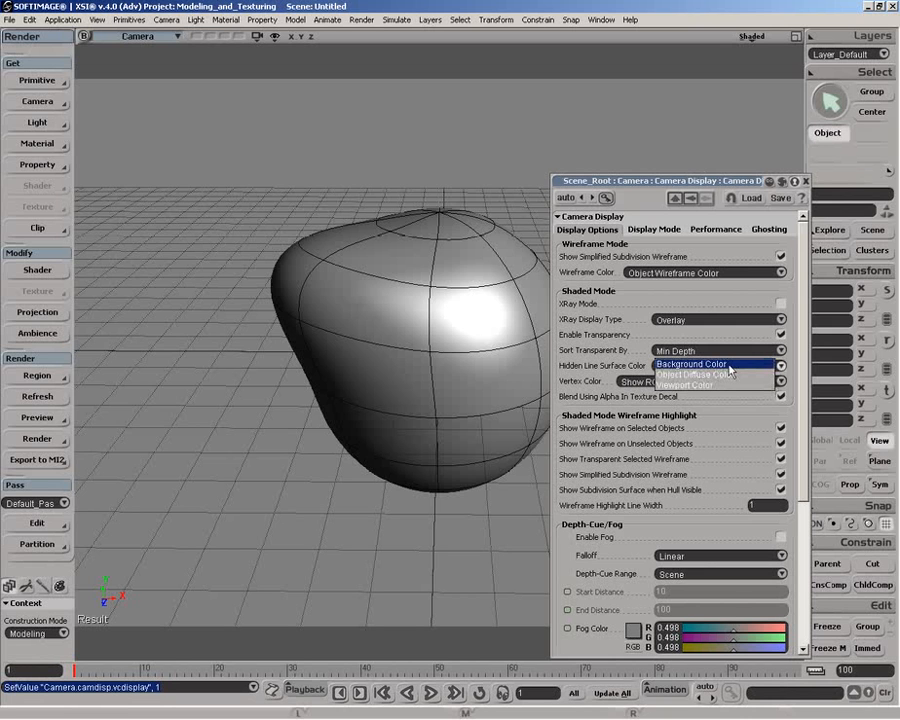
{"action": "left_click", "coordinate": [722, 364]}
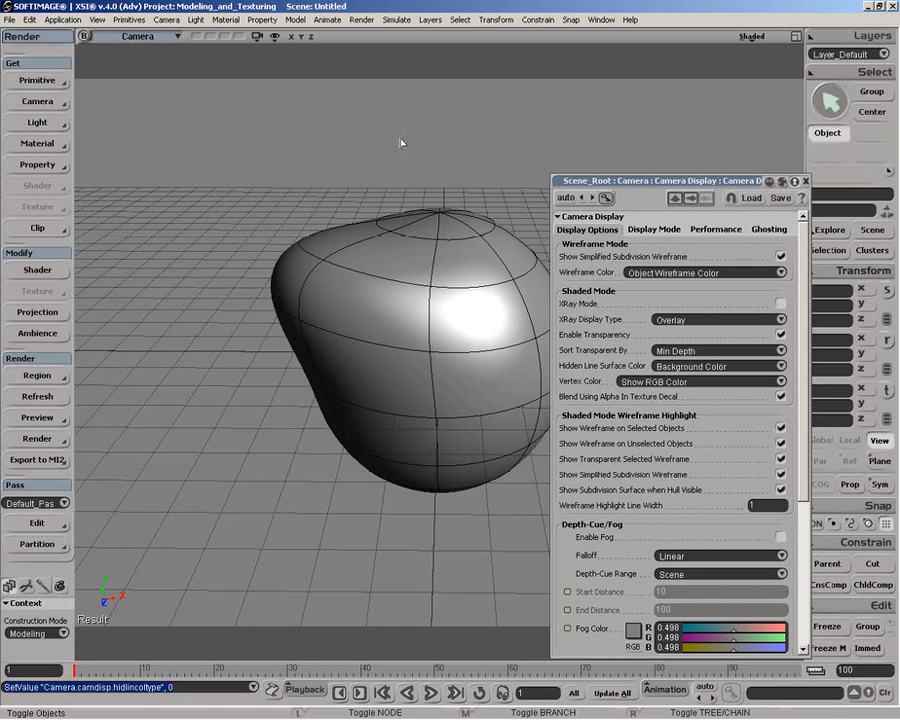
Try a blue background in the scene colors and restore it to grey
{"action": "left_click", "coordinate": [258, 36]}
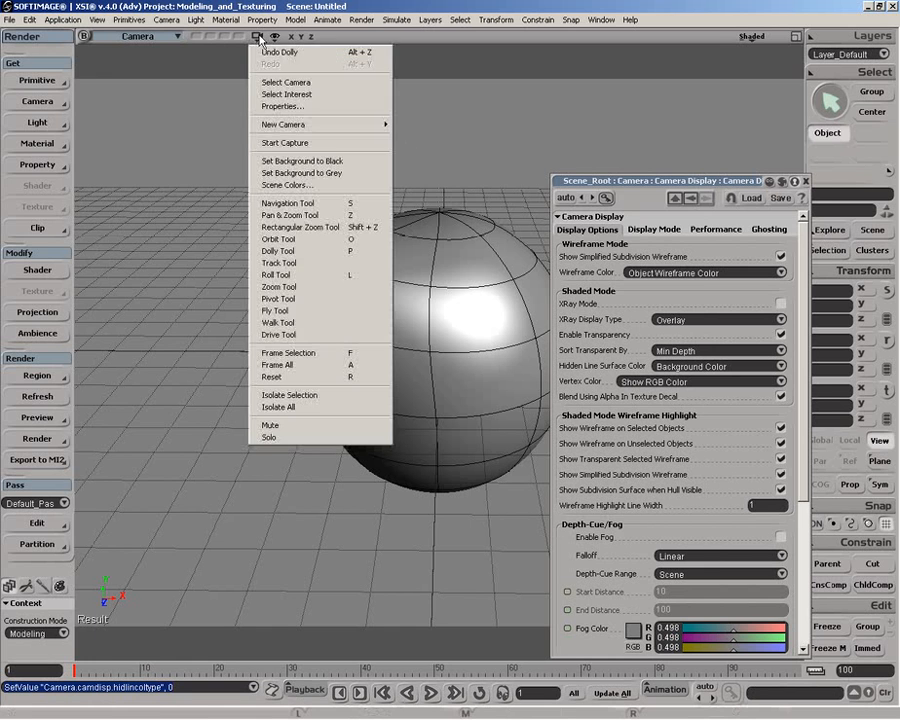
{"action": "left_click", "coordinate": [285, 185]}
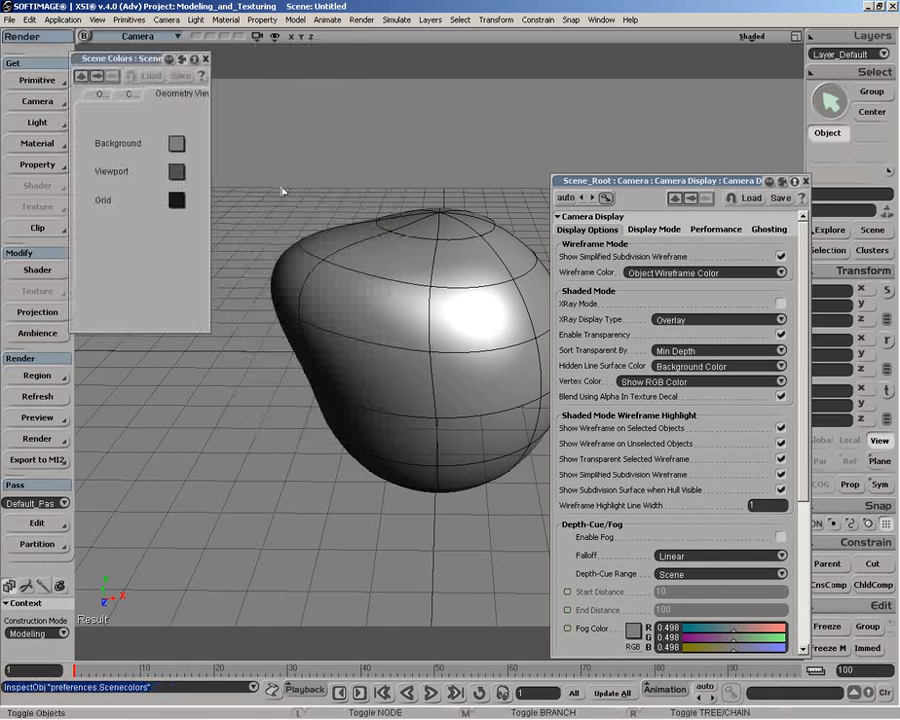
{"action": "left_click", "coordinate": [177, 145]}
{"action": "left_click_drag", "start_coordinate": [258, 208], "coordinate": [229, 201]}
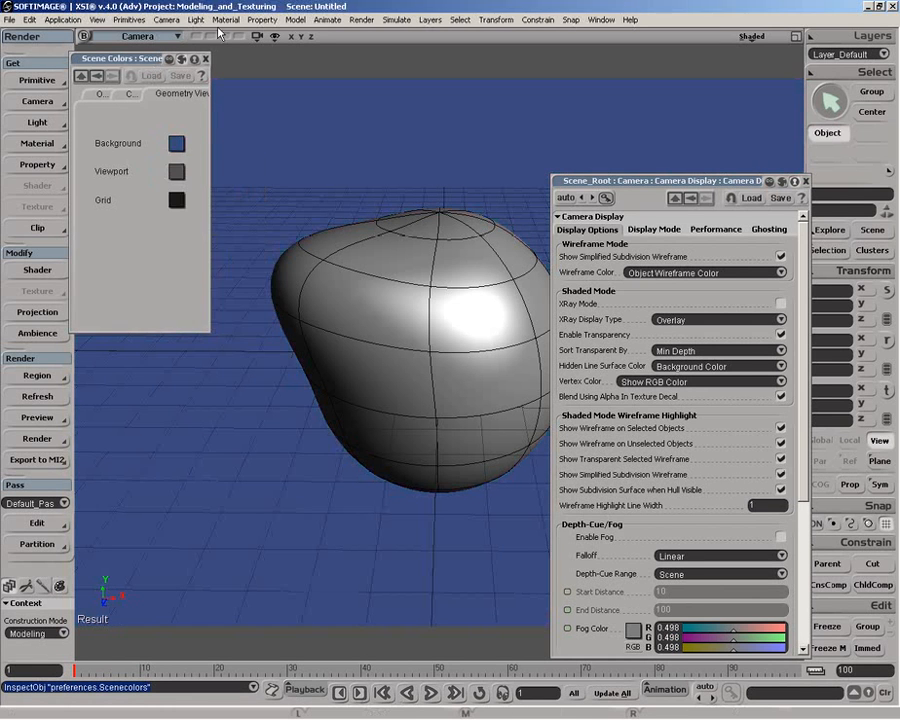
{"action": "left_click", "coordinate": [187, 36]}
{"action": "left_click", "coordinate": [291, 179]}
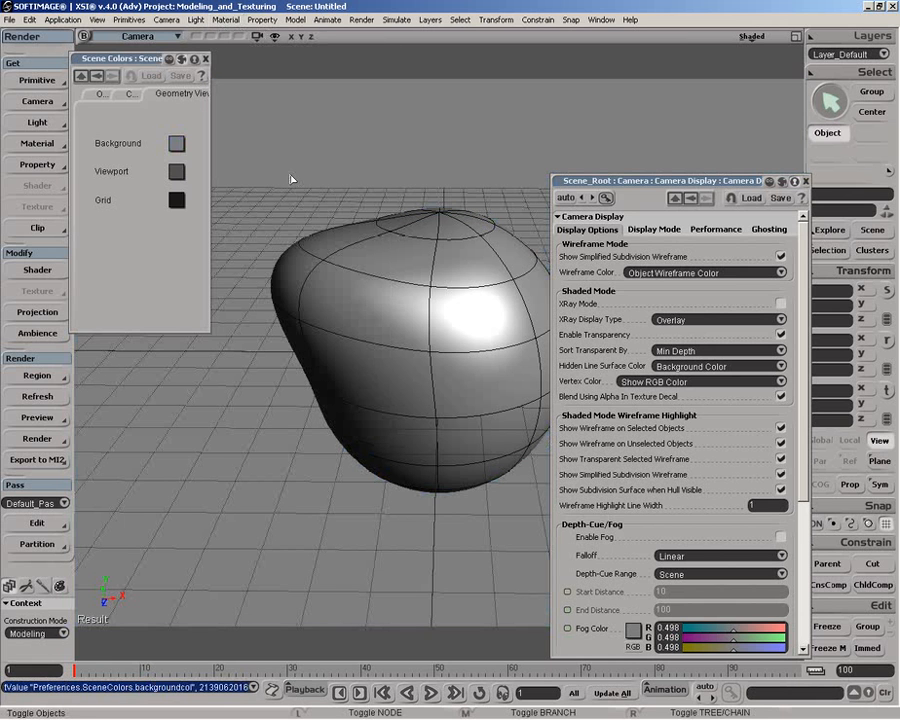
Display the camera view with Hidden Line Removal and set the Hidden Line Surface Color to Object Diffuse Color
{"action": "left_click", "coordinate": [690, 366]}
{"action": "left_click", "coordinate": [692, 366]}
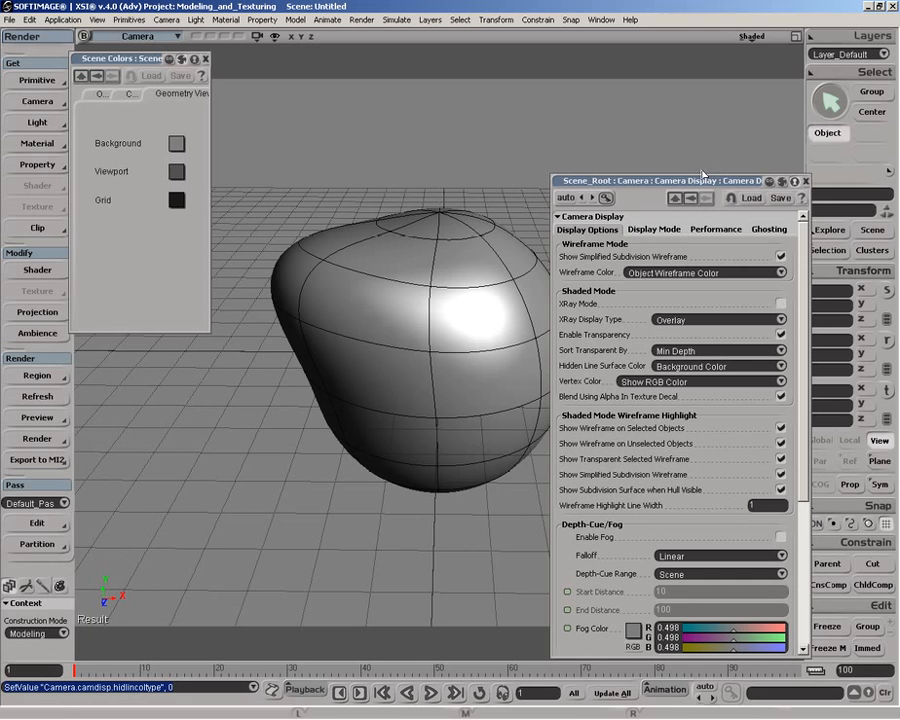
{"action": "left_click", "coordinate": [751, 36]}
{"action": "left_click", "coordinate": [748, 191]}
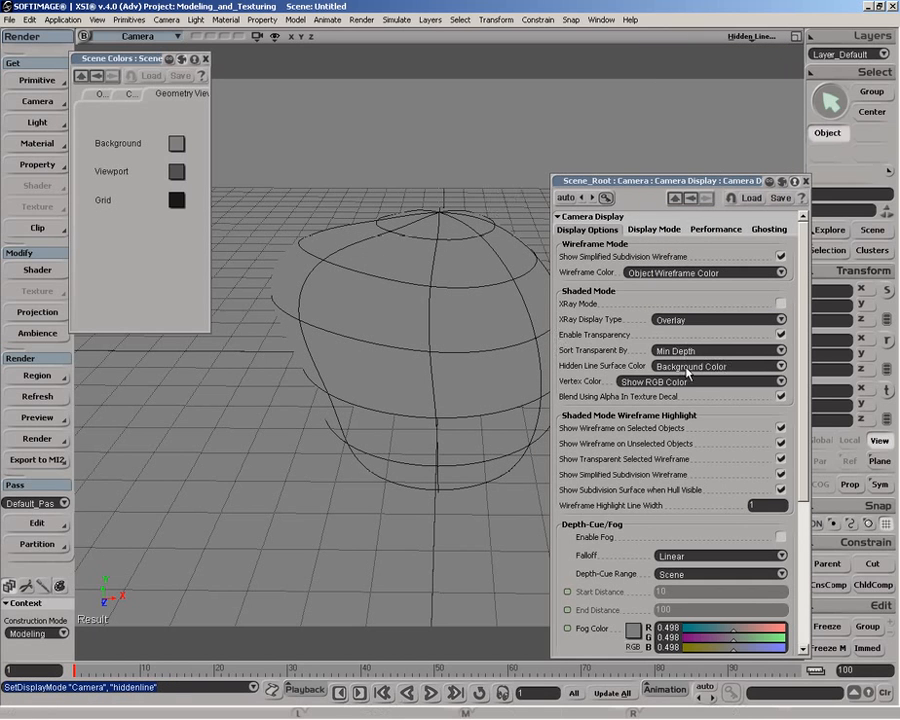
{"action": "left_click", "coordinate": [688, 367]}
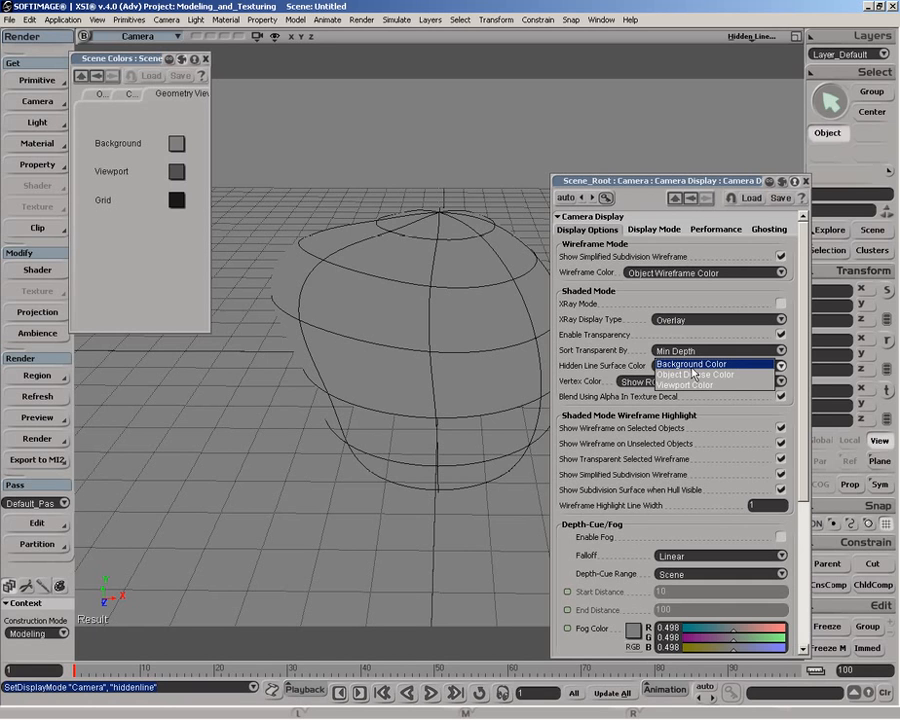
{"action": "left_click", "coordinate": [692, 375]}
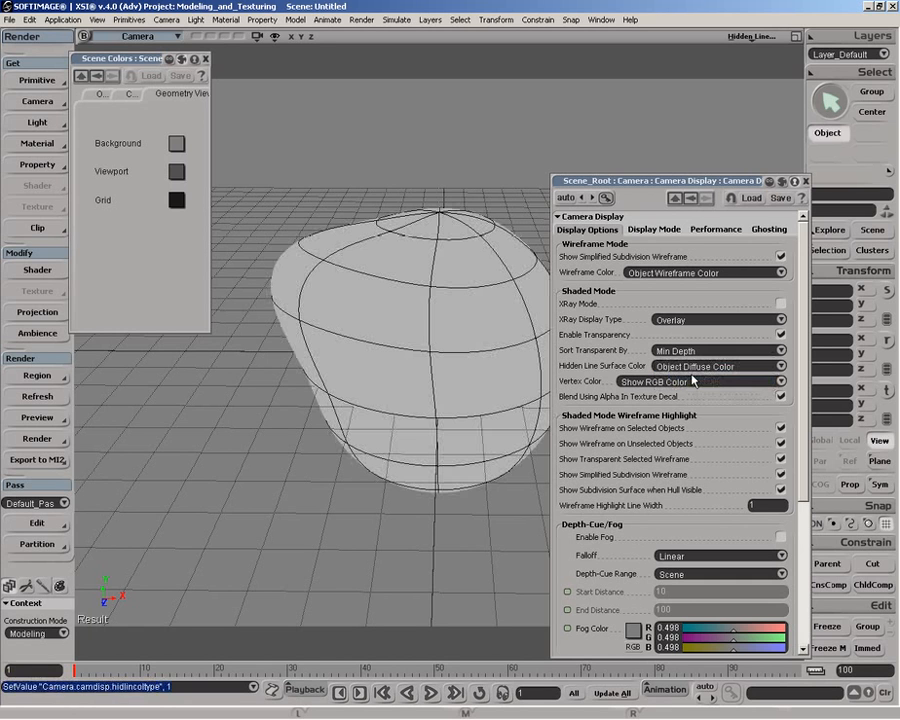
Apply a Phong material to the sphere and make its diffuse color magenta by setting green to 0.104
{"action": "left_click", "coordinate": [393, 292]}
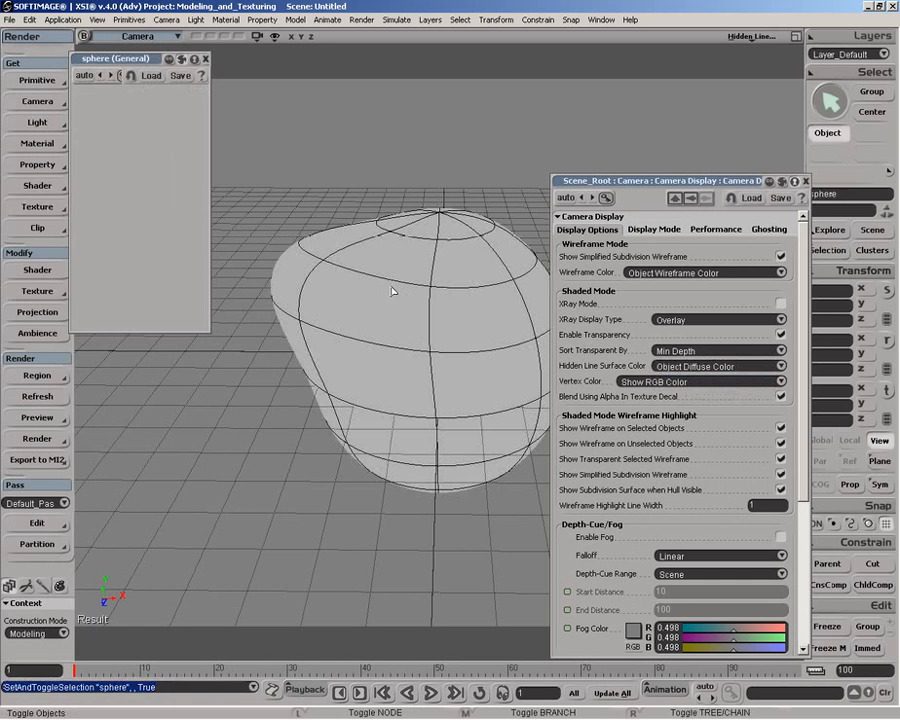
{"action": "left_click", "coordinate": [37, 150]}
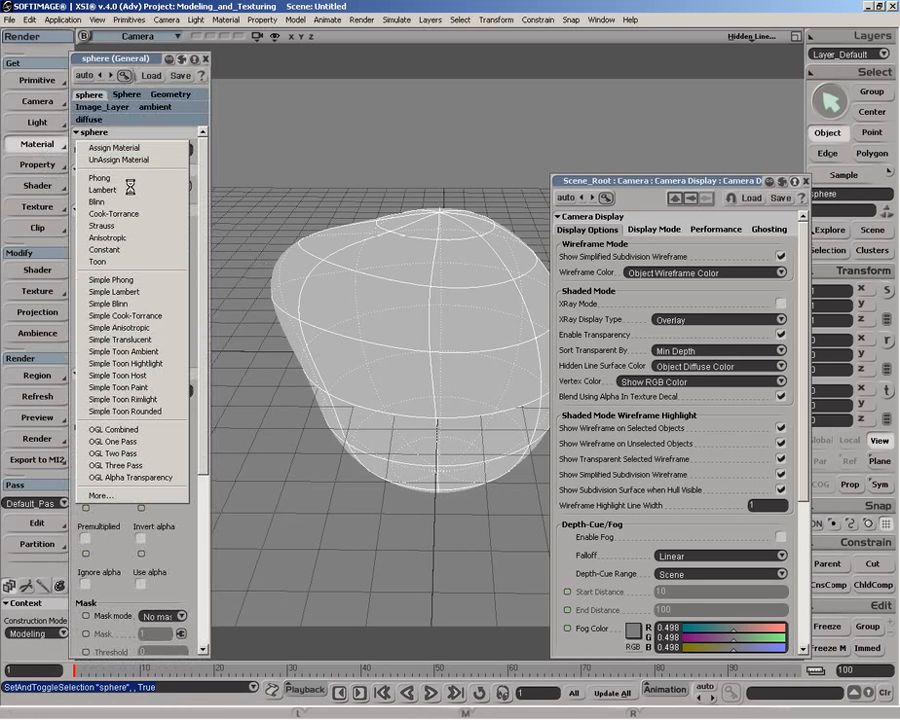
{"action": "left_click", "coordinate": [158, 233]}
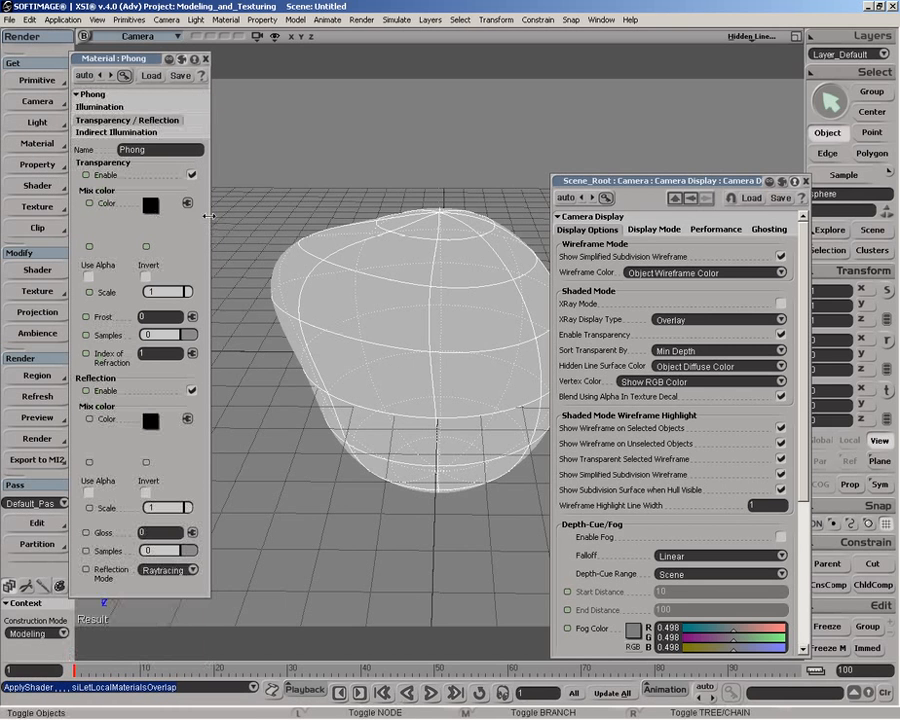
{"action": "left_click_drag", "start_coordinate": [215, 216], "coordinate": [240, 216]}
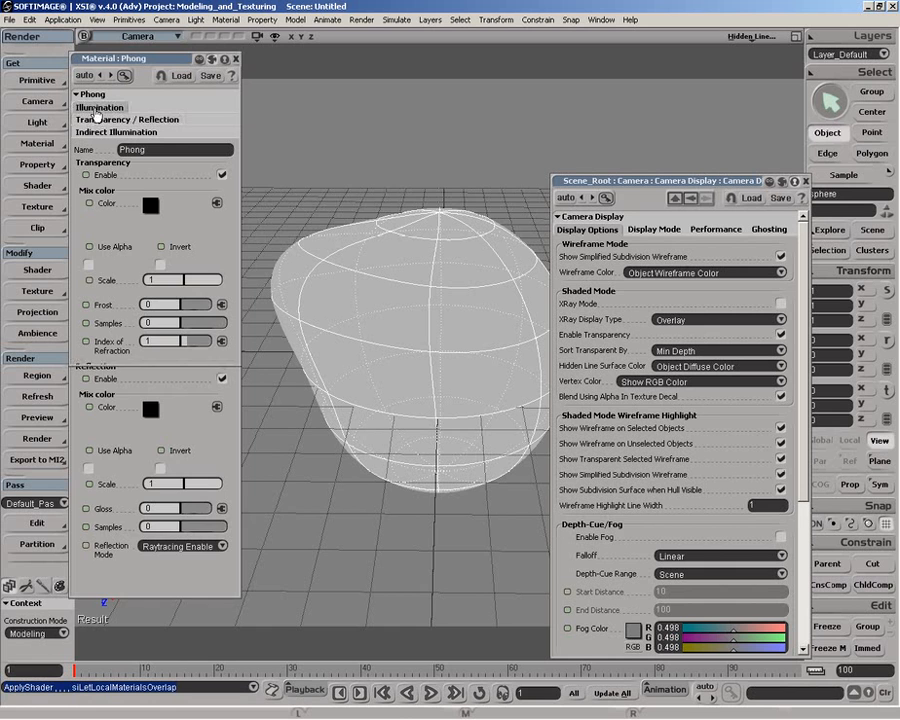
{"action": "left_click", "coordinate": [100, 107]}
{"action": "left_click_drag", "start_coordinate": [240, 204], "coordinate": [281, 204]}
{"action": "left_click", "coordinate": [203, 190]}
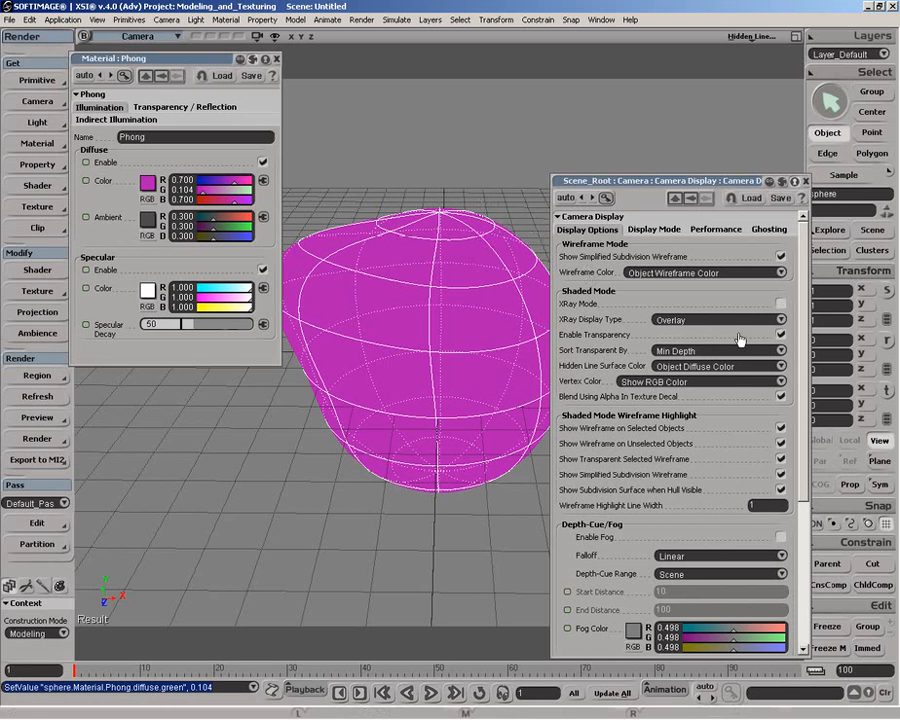
Set the Hidden Line Surface Color to Viewport Color
{"action": "left_click", "coordinate": [736, 367]}
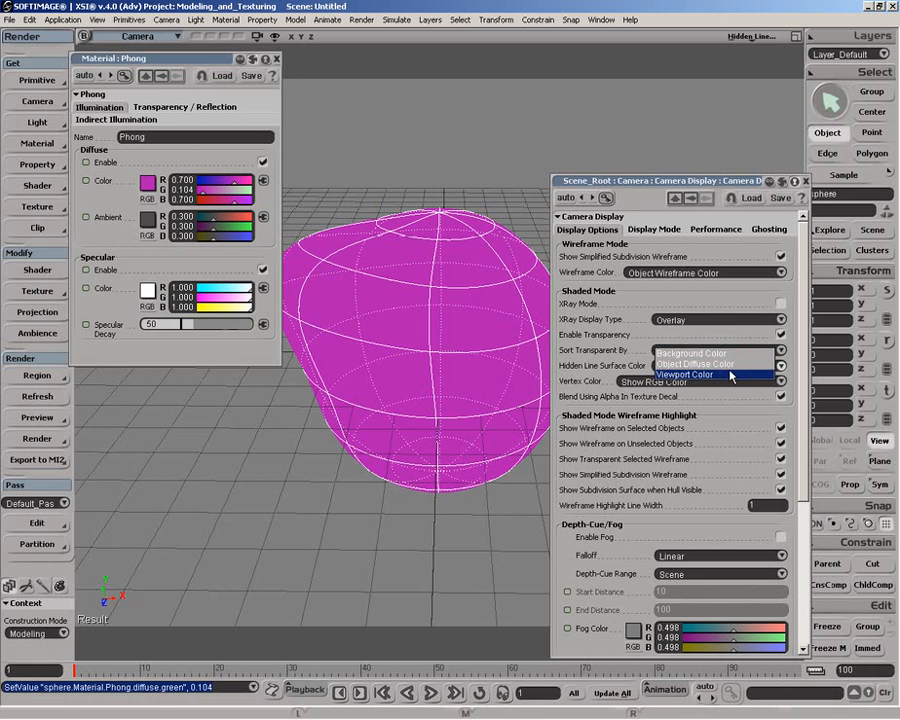
{"action": "left_click", "coordinate": [731, 375]}
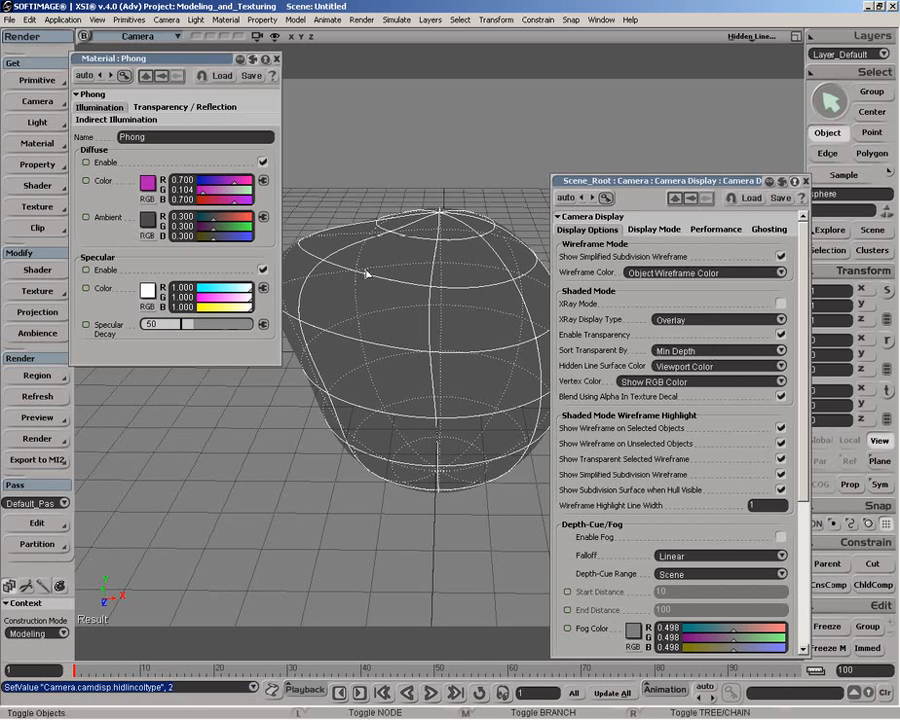
Give the sphere's Phong material a grey transparency mix color with a lightness of 0.462
{"action": "left_click", "coordinate": [196, 108]}
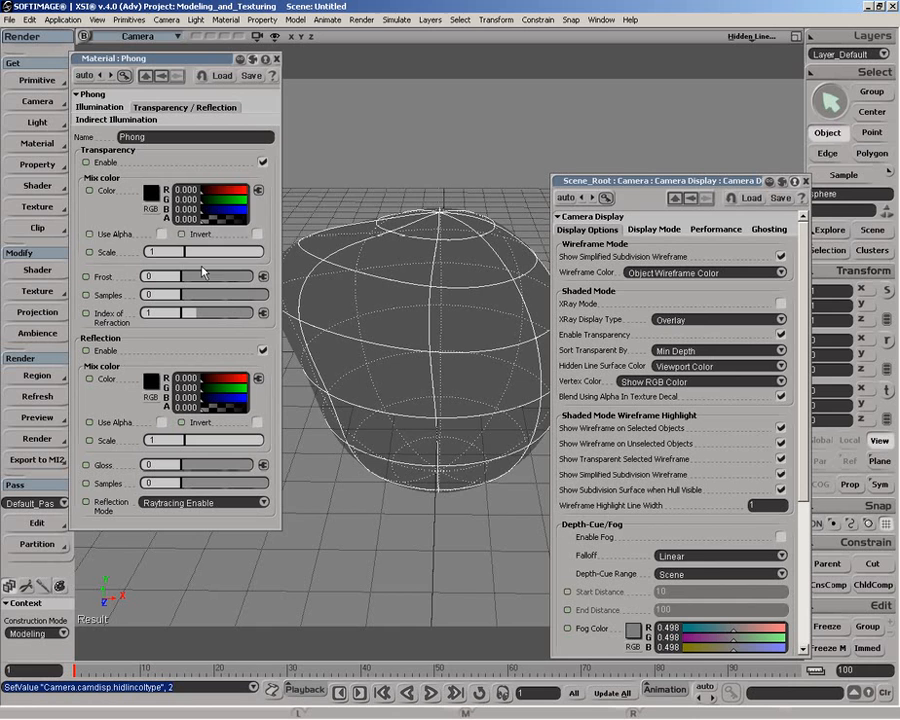
{"action": "left_click", "coordinate": [152, 209]}
{"action": "left_click_drag", "start_coordinate": [213, 206], "coordinate": [224, 207]}
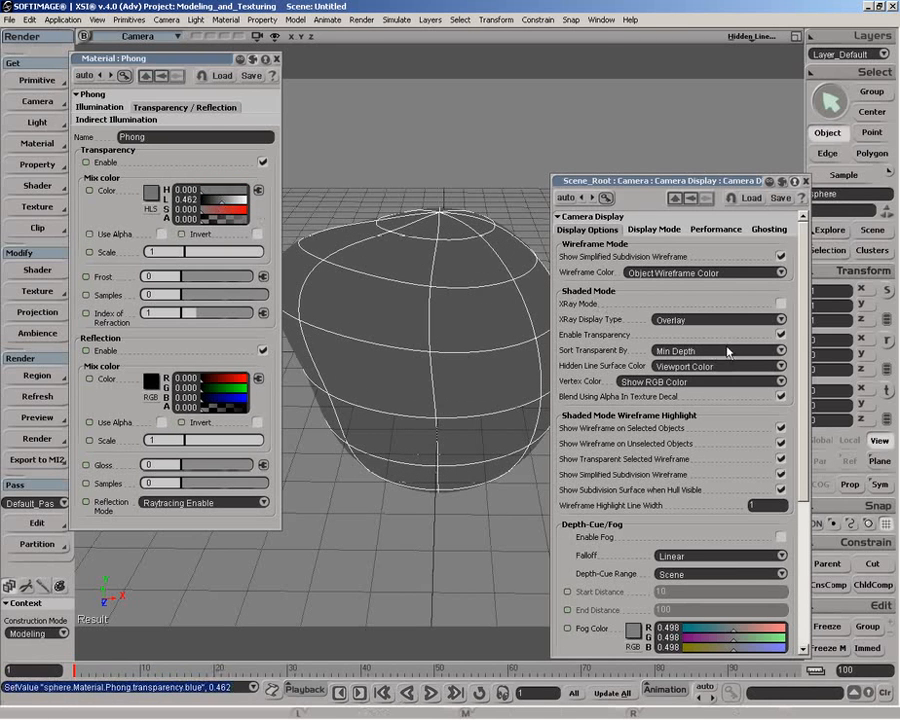
Switch Enable Transparency off and on again in the hidden line view, and display the camera view as Shaded
{"action": "left_click", "coordinate": [781, 336]}
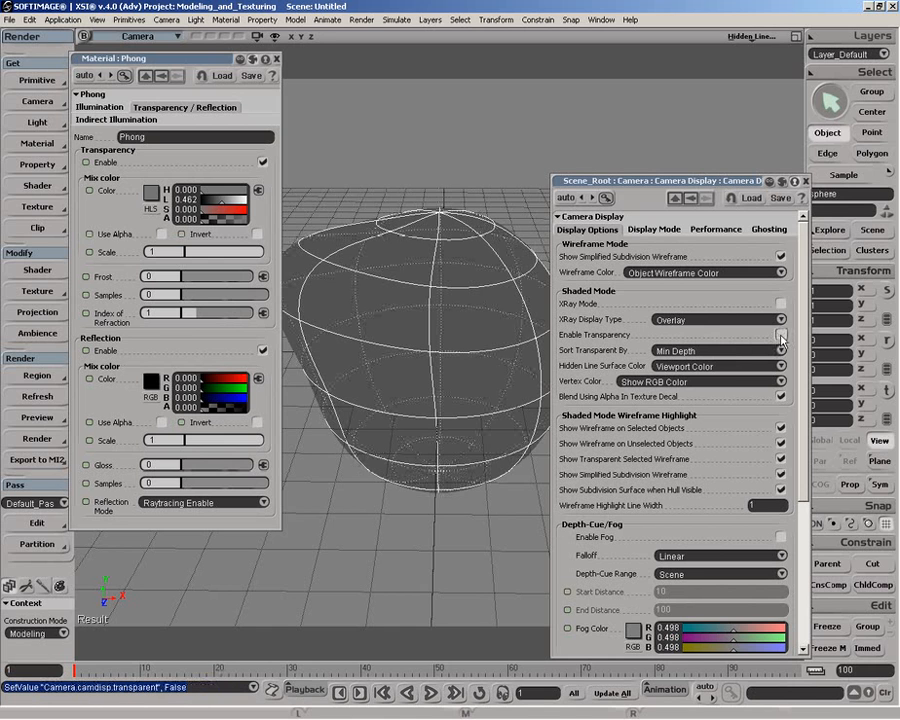
{"action": "left_click", "coordinate": [781, 336]}
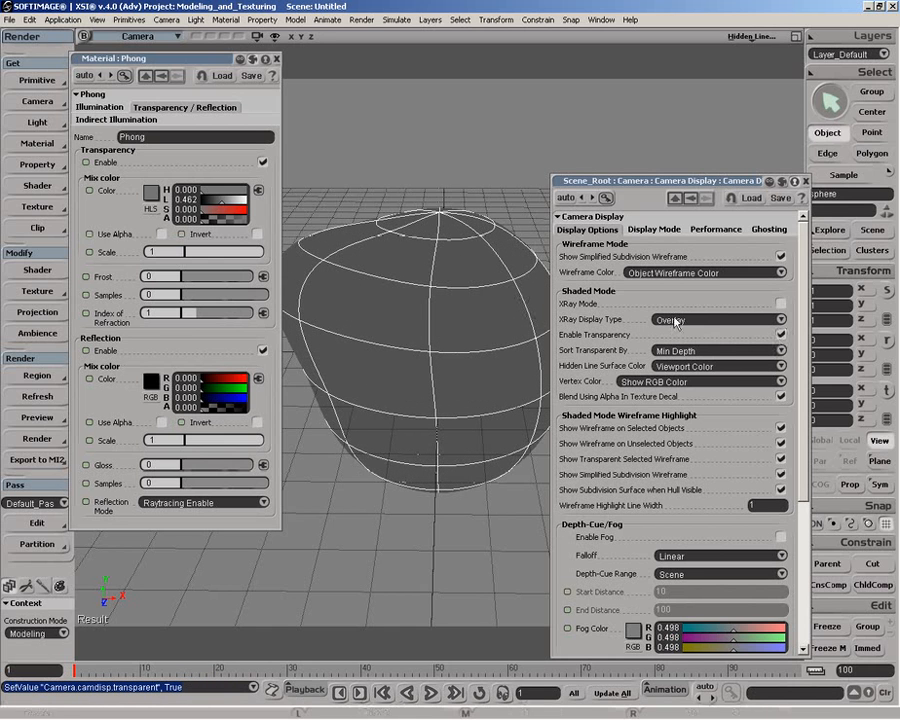
{"action": "left_click", "coordinate": [751, 38]}
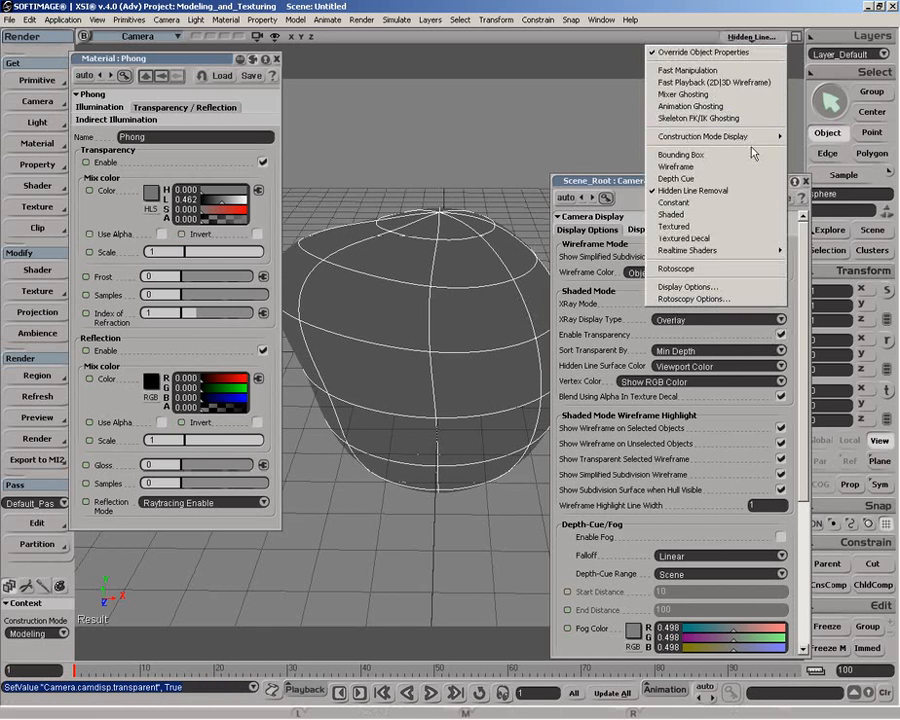
{"action": "left_click", "coordinate": [682, 214]}
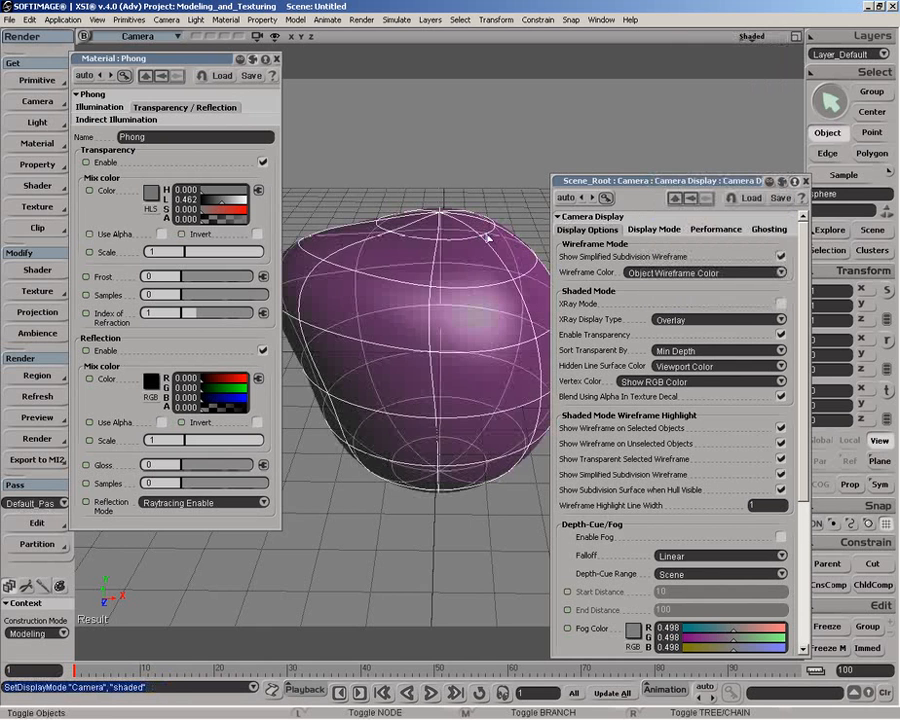
Compare the shaded sphere with Enable Transparency off and on, and disable Show Transparent Selected Wireframe
{"action": "left_click", "coordinate": [781, 335]}
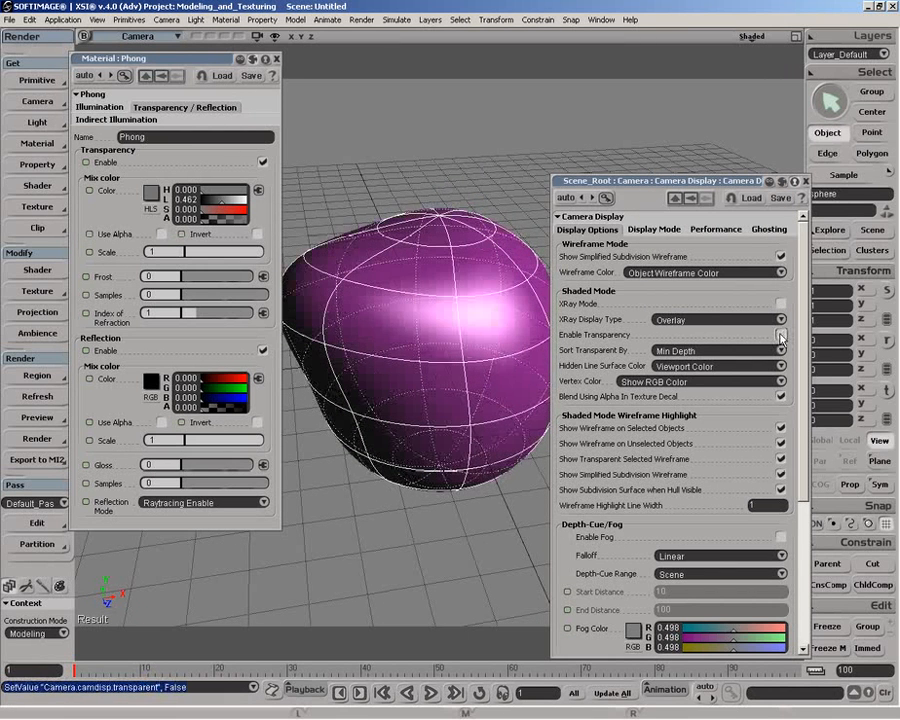
{"action": "left_click", "coordinate": [781, 458]}
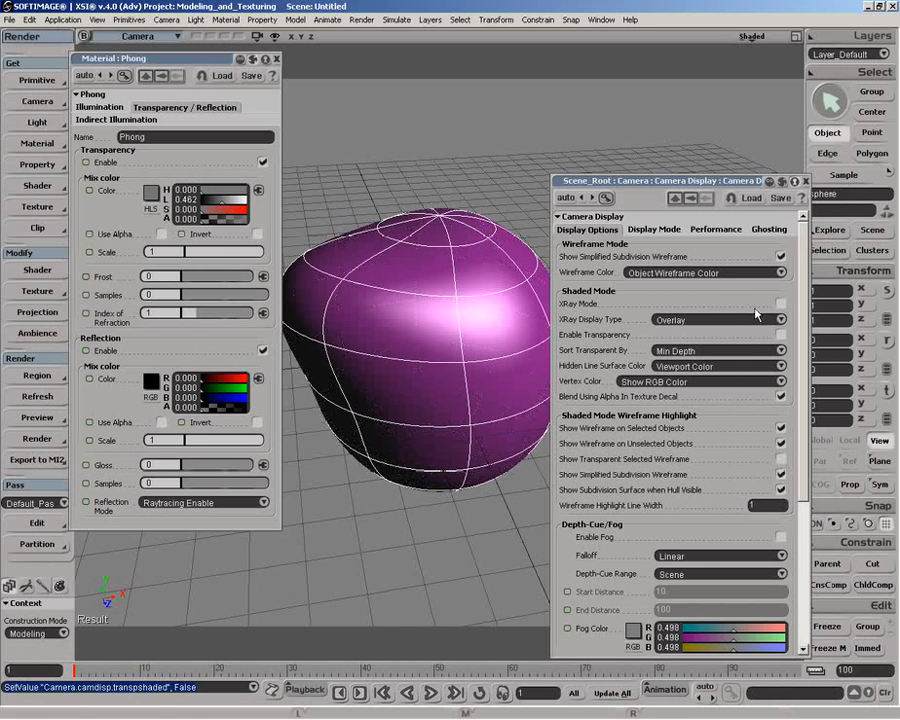
{"action": "left_click", "coordinate": [781, 335]}
{"action": "left_click", "coordinate": [781, 335]}
{"action": "left_click", "coordinate": [781, 335]}
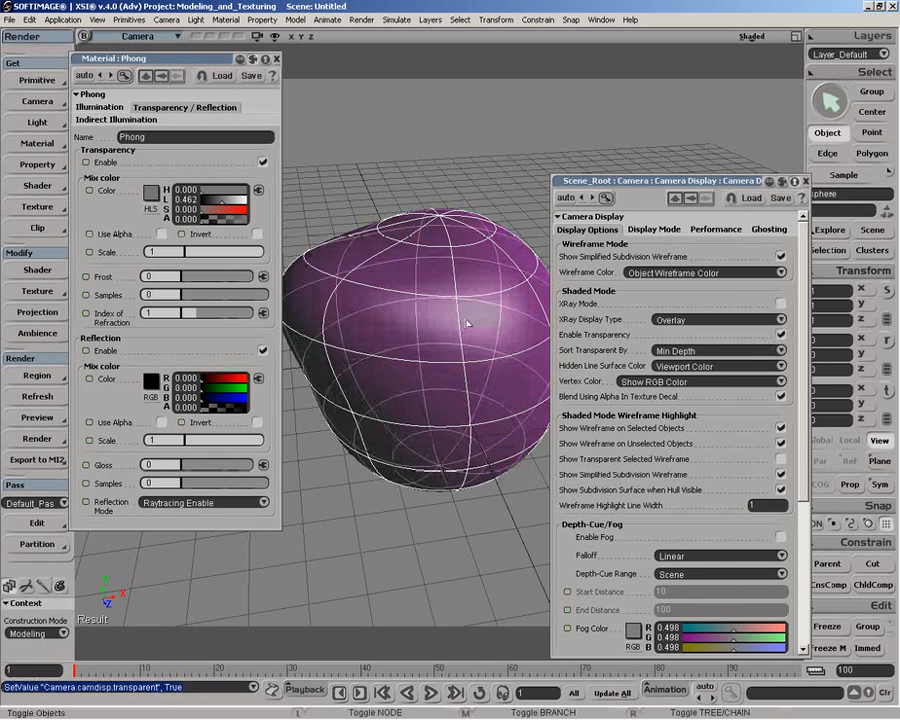
{"action": "key", "text": "o"}
{"action": "left_click_drag", "start_coordinate": [460, 326], "coordinate": [436, 312]}
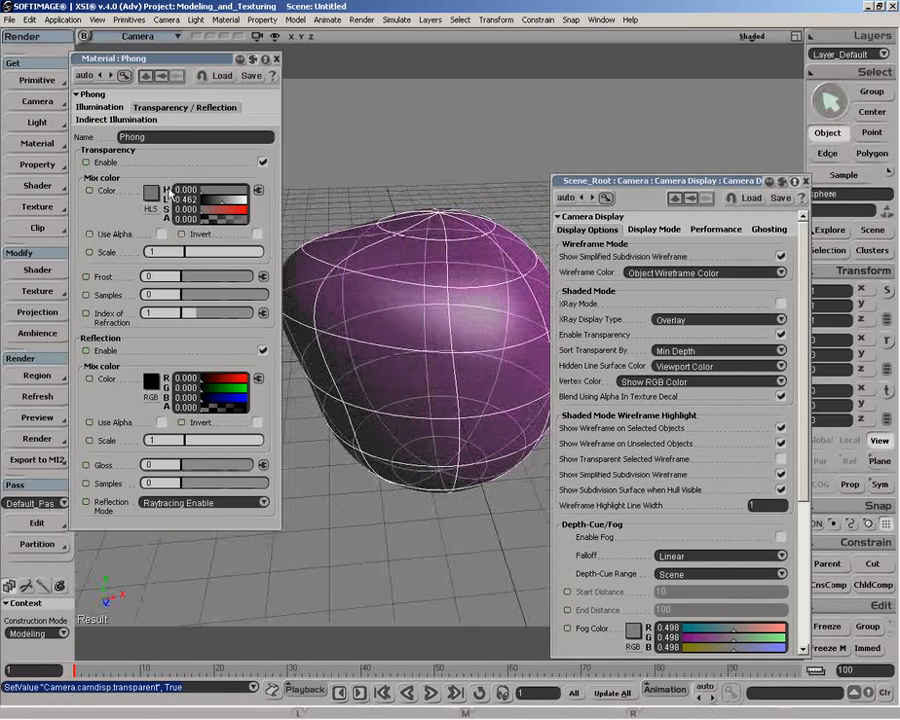
Create a polygon mesh cube around the sphere and set its length to 10.008
{"action": "left_click", "coordinate": [37, 82]}
{"action": "mouse_move", "coordinate": [147, 109]}
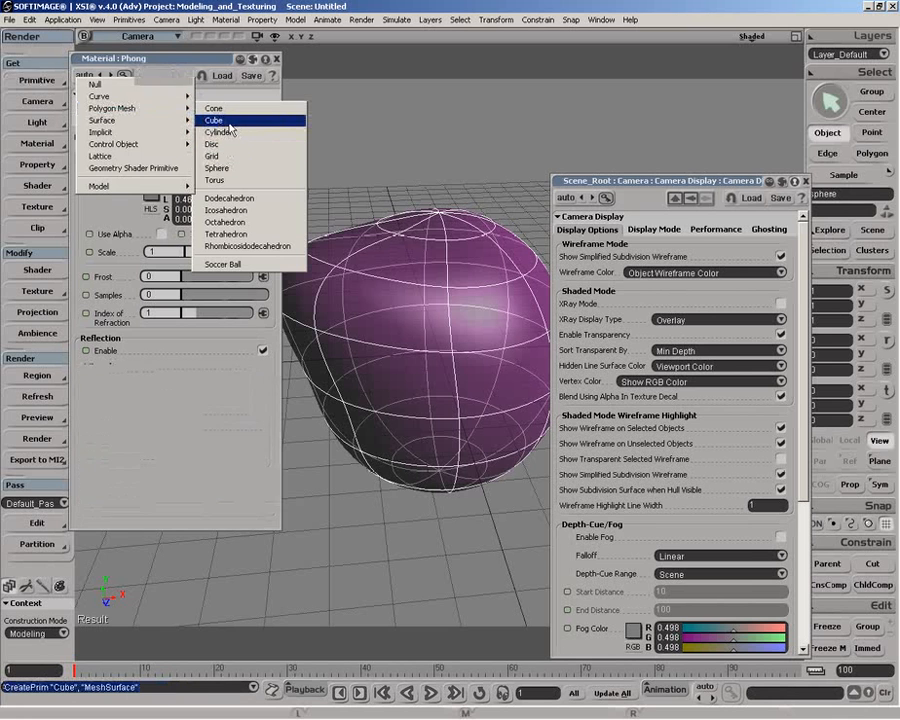
{"action": "left_click", "coordinate": [233, 120]}
{"action": "left_click_drag", "start_coordinate": [185, 162], "coordinate": [200, 166]}
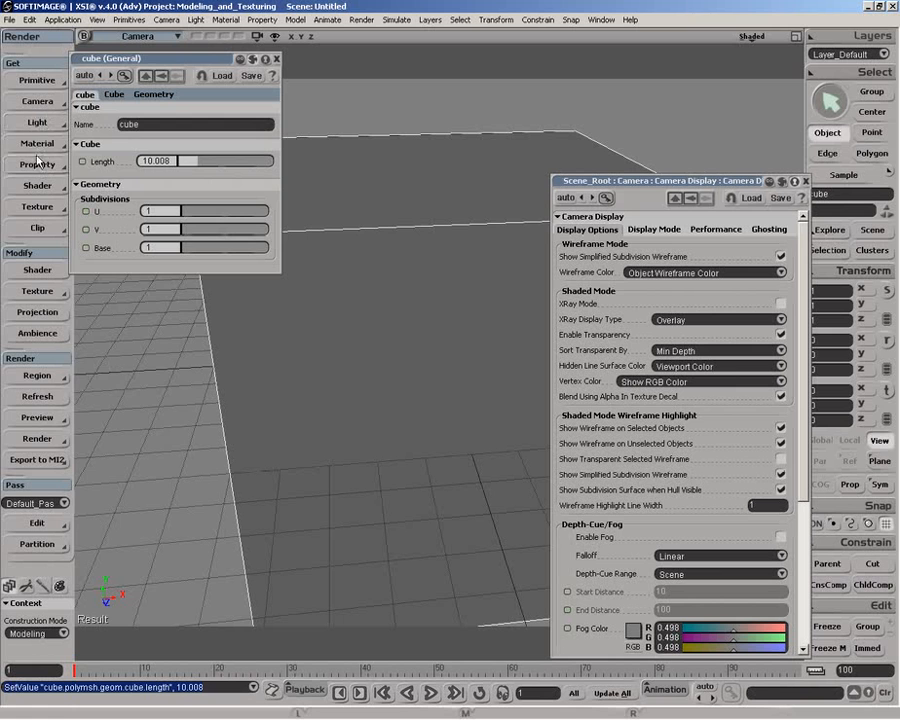
Apply a Phong material to the cube and set its transparency mix color to a lightness of 0.462
{"action": "left_click", "coordinate": [40, 143]}
{"action": "left_click", "coordinate": [104, 178]}
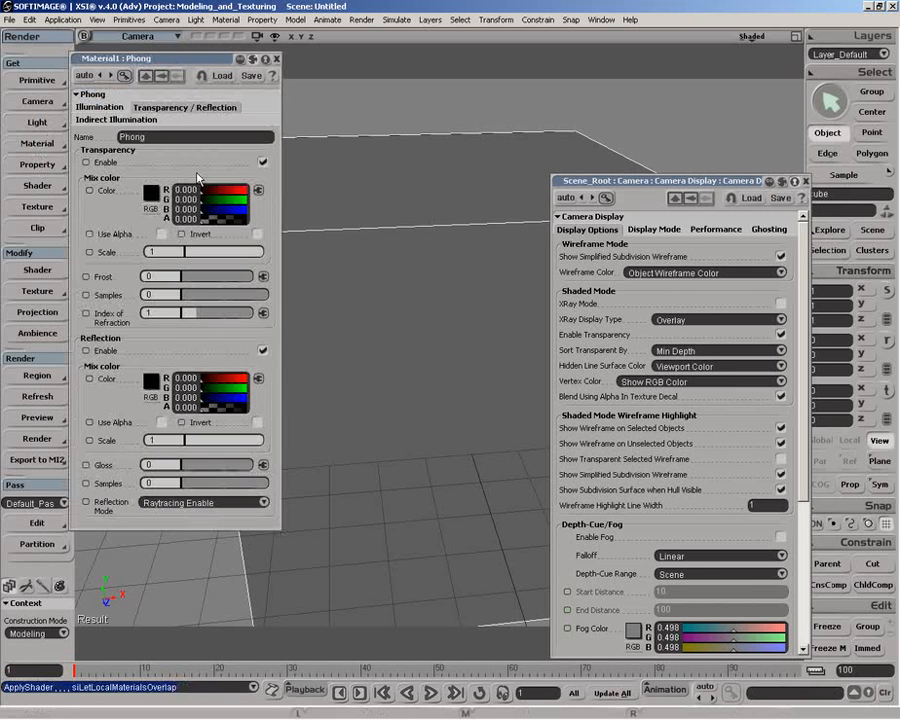
{"action": "left_click", "coordinate": [151, 209]}
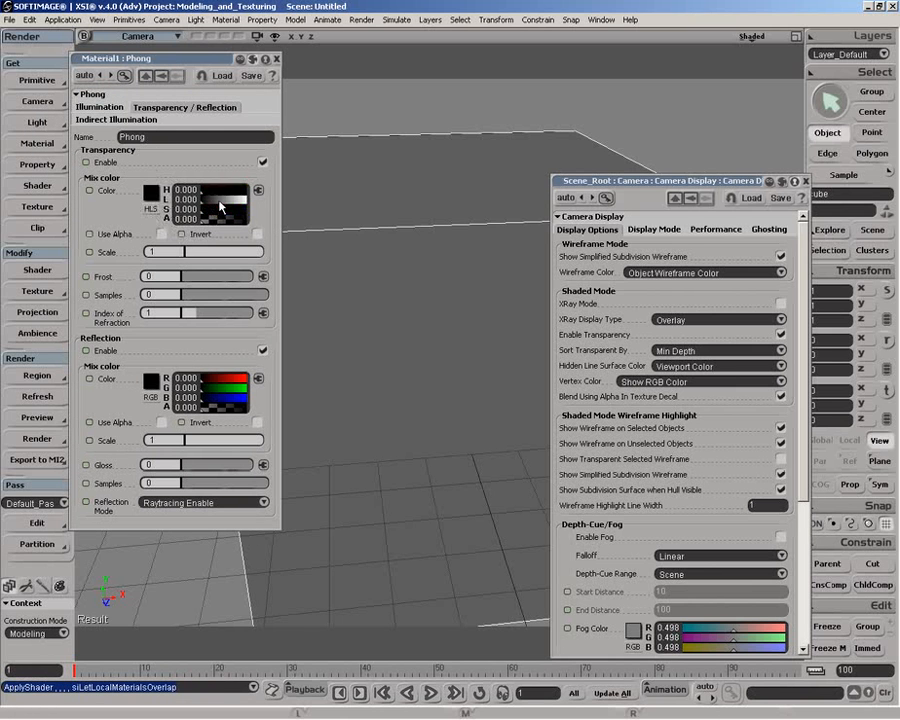
{"action": "left_click", "coordinate": [222, 200]}
{"action": "left_click", "coordinate": [276, 59]}
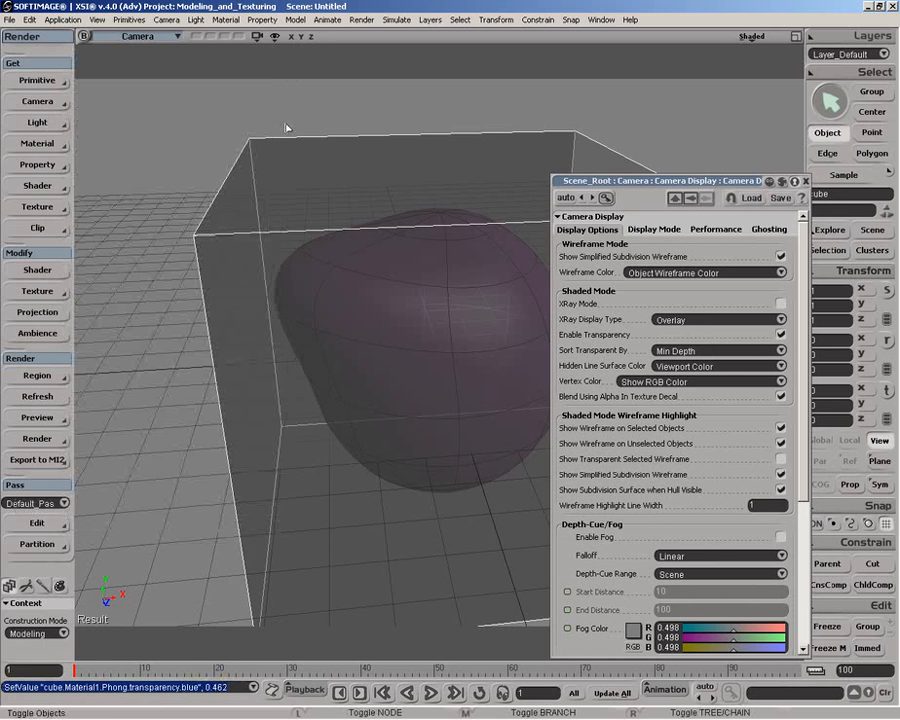
Try None, Max Depth, Average Depth and Min Depth for Sort Transparent By, and settle on Max Depth
{"action": "left_click", "coordinate": [742, 352]}
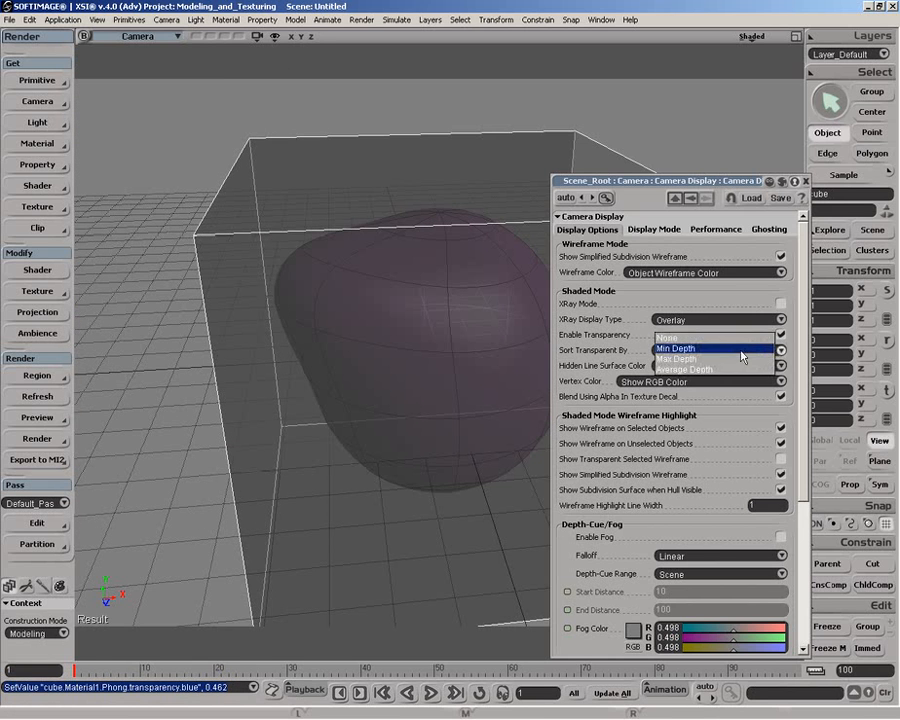
{"action": "left_click", "coordinate": [737, 341]}
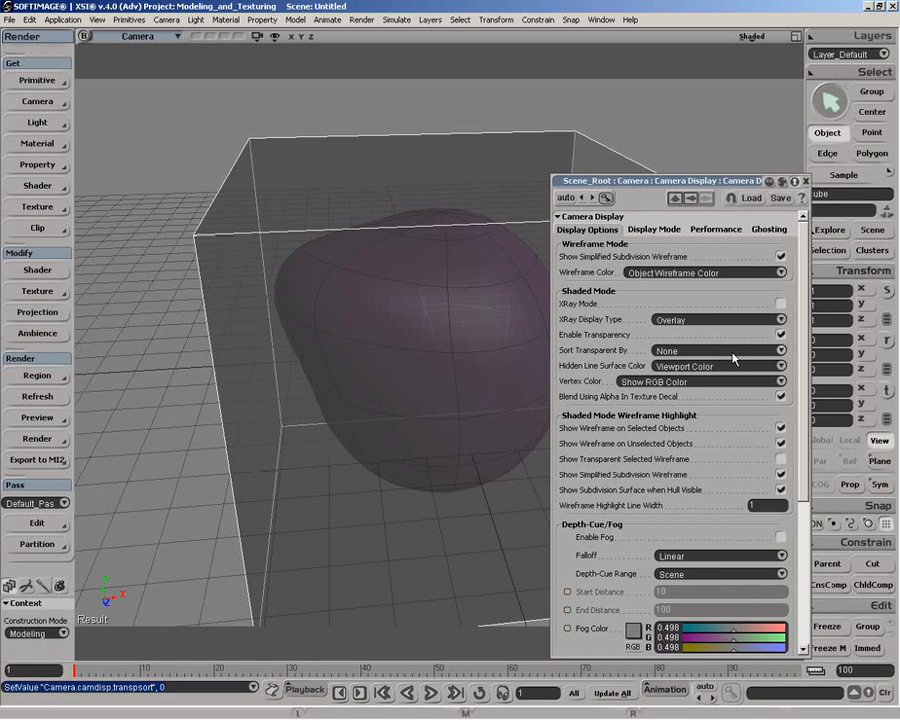
{"action": "left_click", "coordinate": [735, 356]}
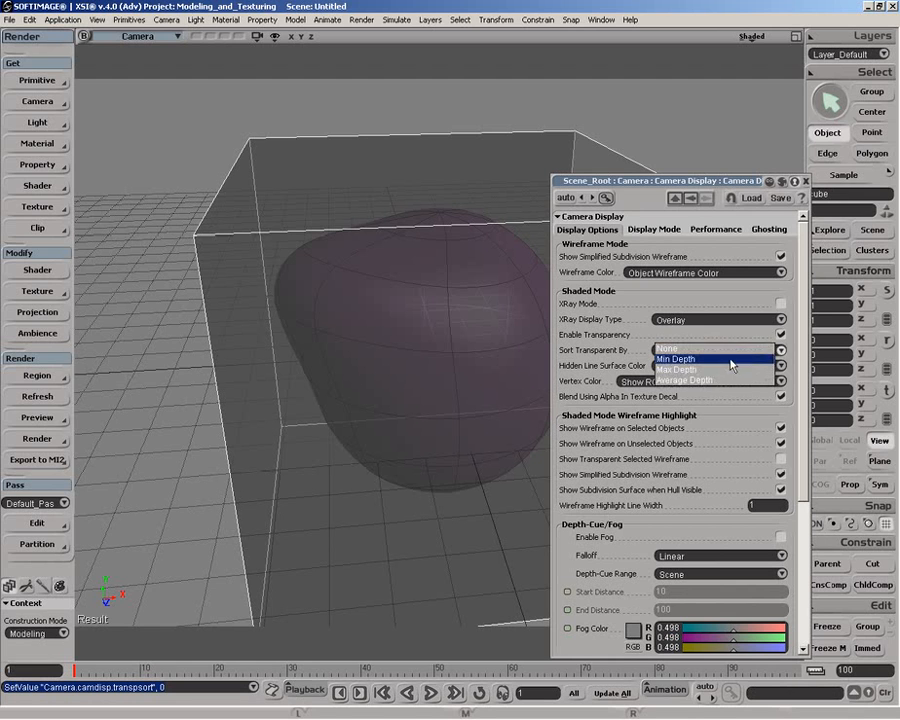
{"action": "left_click", "coordinate": [732, 368]}
{"action": "left_click", "coordinate": [728, 357]}
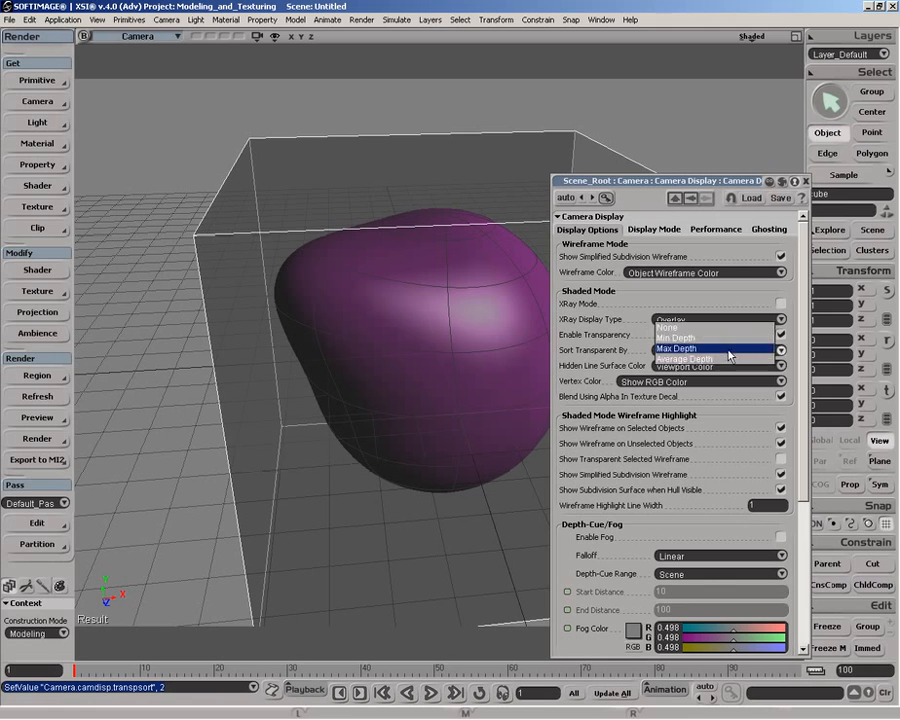
{"action": "left_click", "coordinate": [728, 361]}
{"action": "left_click", "coordinate": [728, 356]}
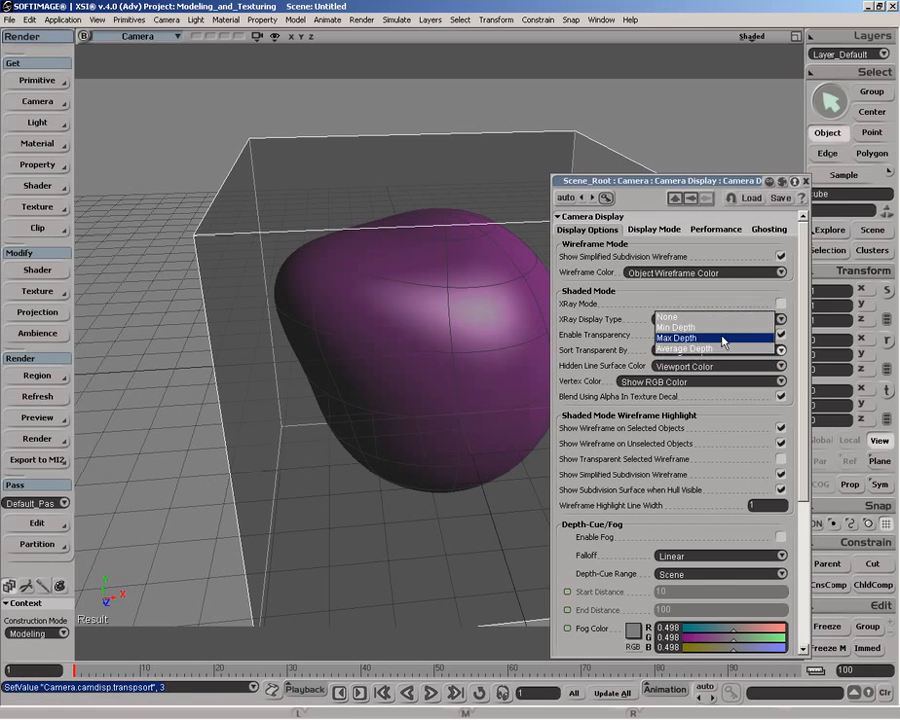
{"action": "left_click", "coordinate": [720, 313]}
{"action": "left_click", "coordinate": [720, 350]}
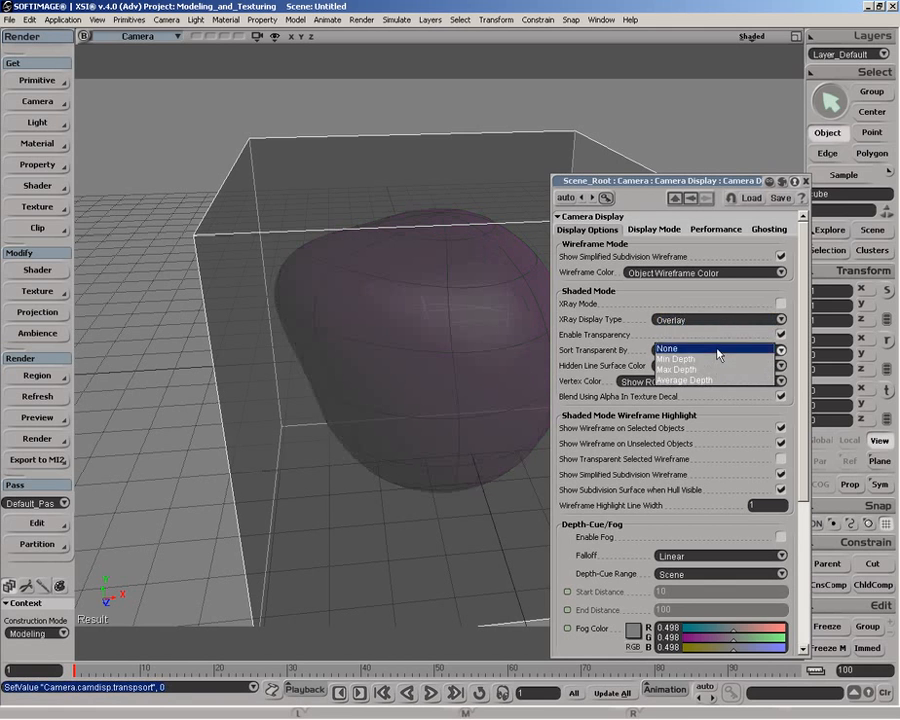
{"action": "left_click", "coordinate": [714, 366]}
{"action": "left_click", "coordinate": [714, 358]}
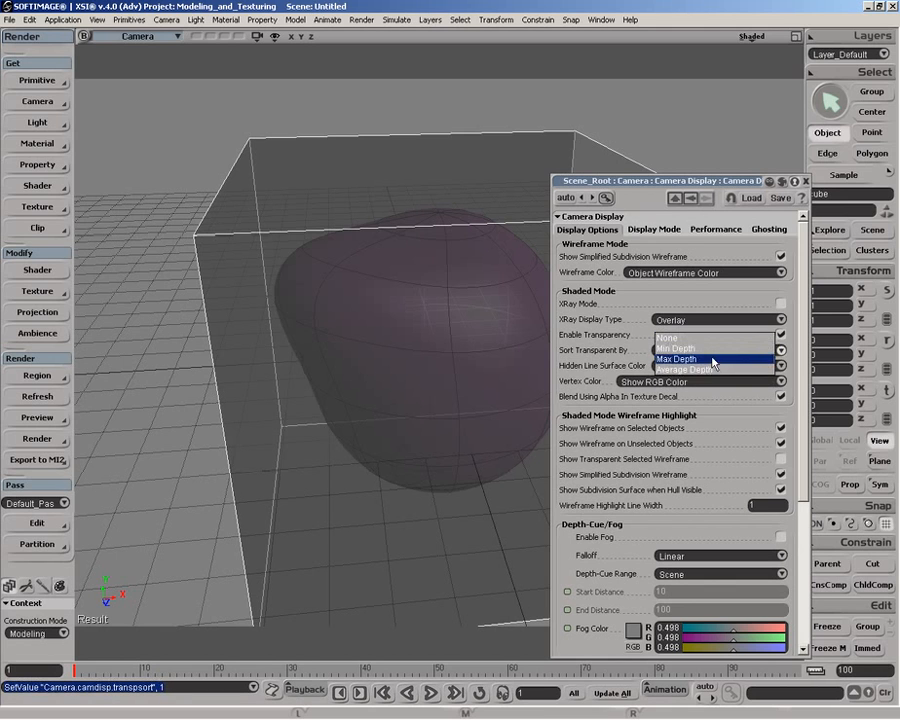
{"action": "left_click", "coordinate": [713, 366]}
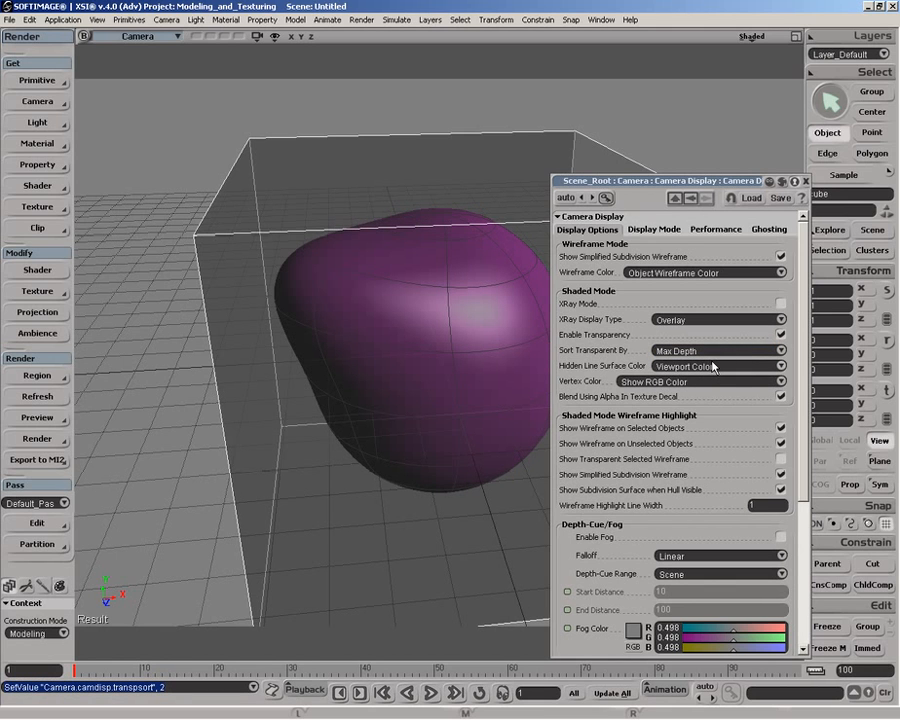
Disable Enable Transparency in the camera display and hide the cube
{"action": "left_click", "coordinate": [781, 336]}
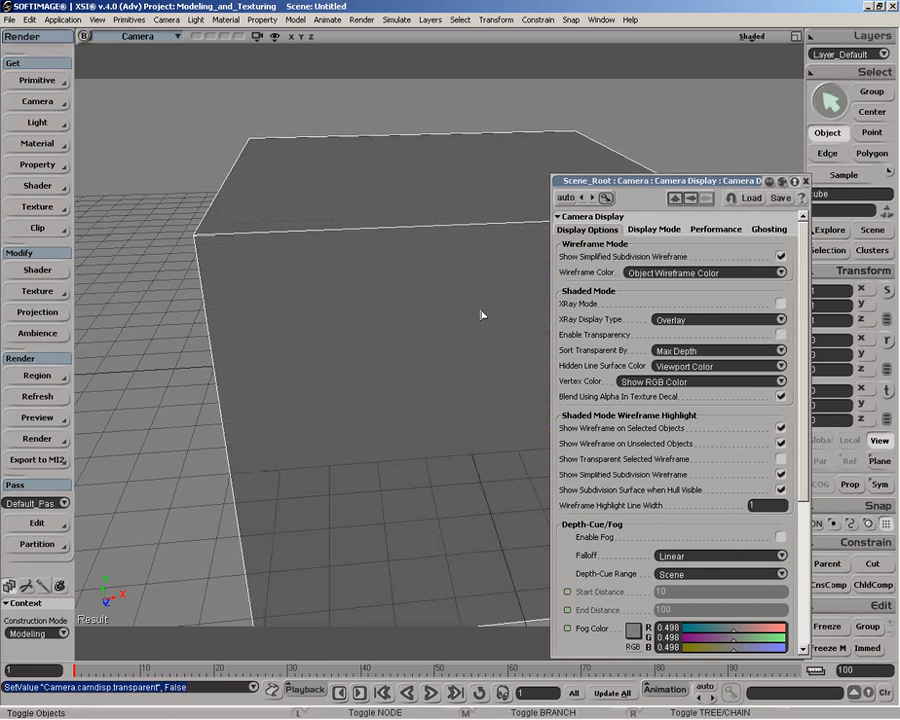
{"action": "key", "text": "h"}
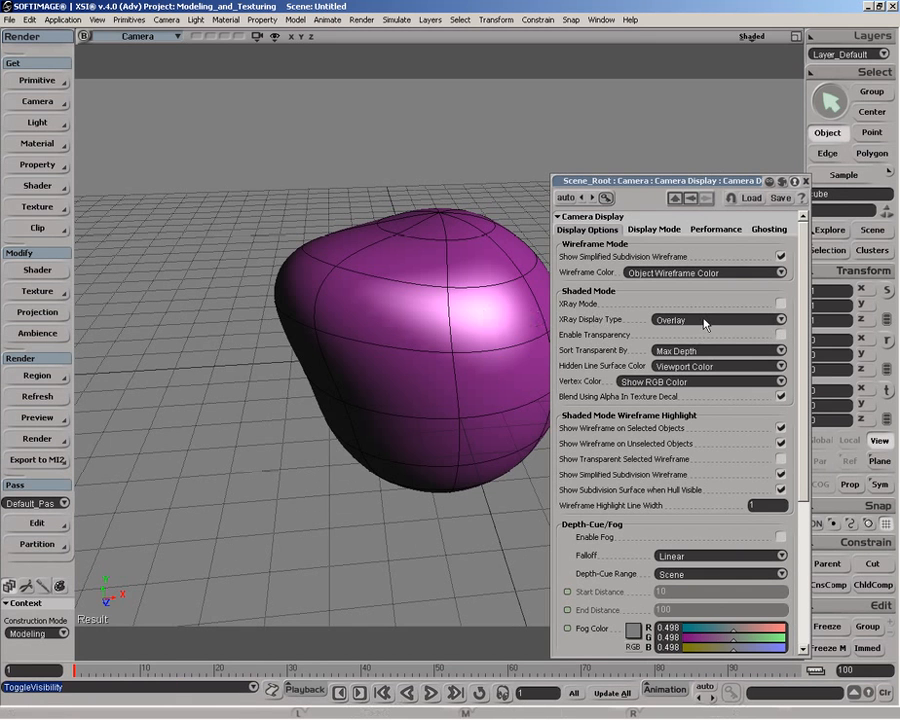
Enable XRay Mode, select the sphere and set the XRay Display Type to Screen
{"action": "left_click", "coordinate": [781, 303]}
{"action": "left_click", "coordinate": [507, 316], "text": "ctrl"}
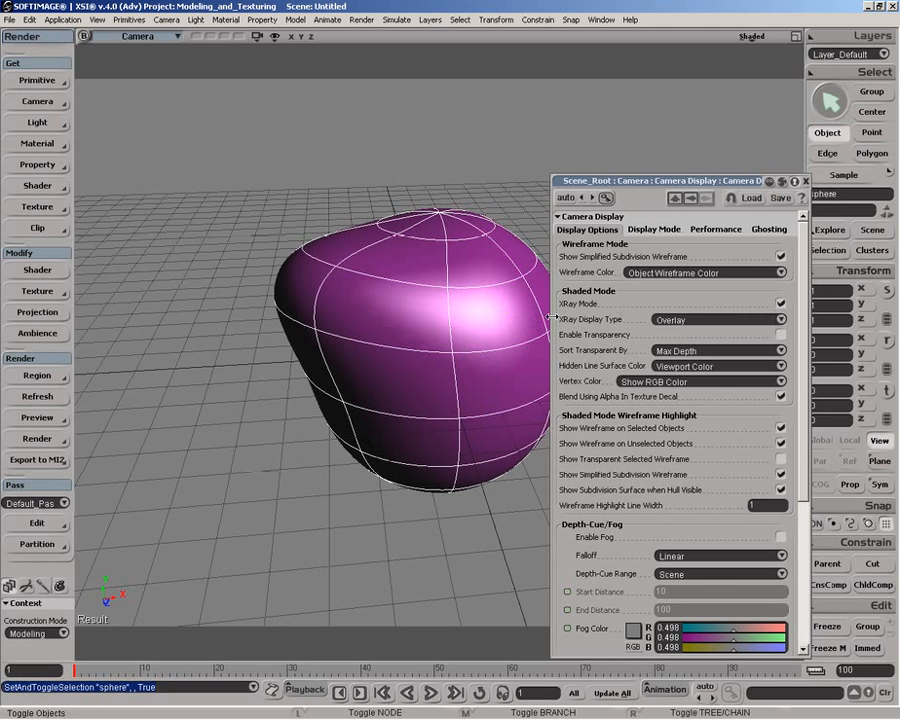
{"action": "left_click", "coordinate": [733, 320]}
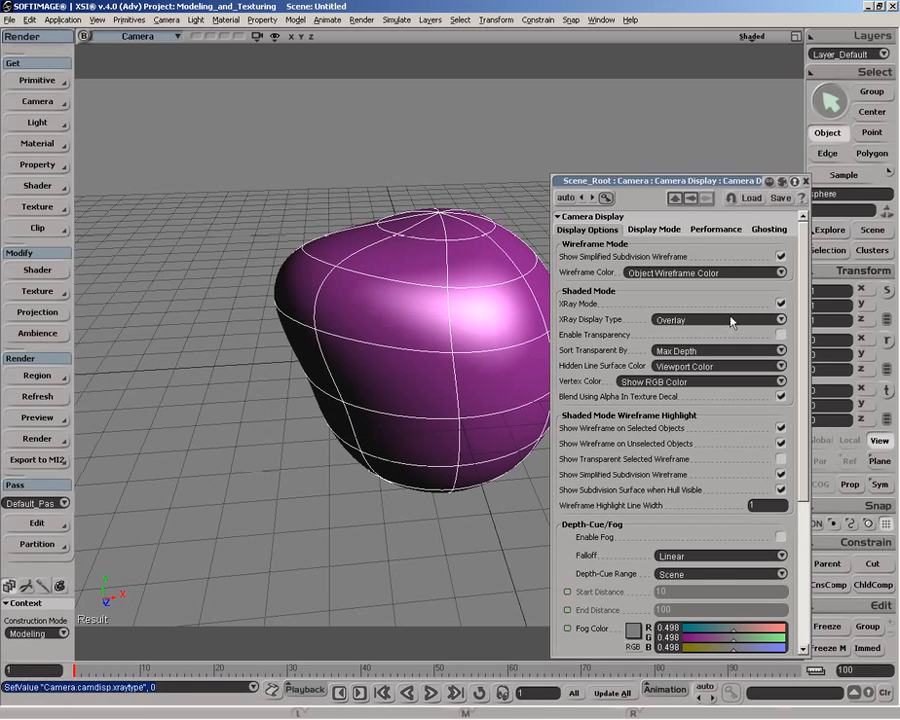
{"action": "left_click", "coordinate": [685, 320]}
{"action": "left_click", "coordinate": [680, 331]}
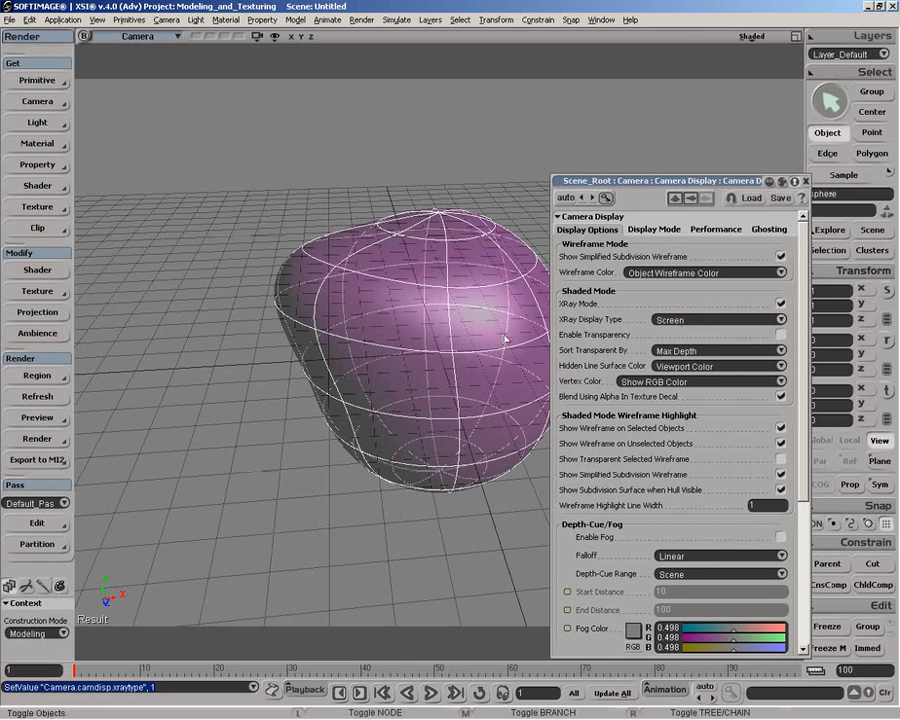
{"action": "key", "text": "o"}
{"action": "left_click_drag", "start_coordinate": [462, 354], "coordinate": [468, 300]}
{"action": "key", "text": "p"}
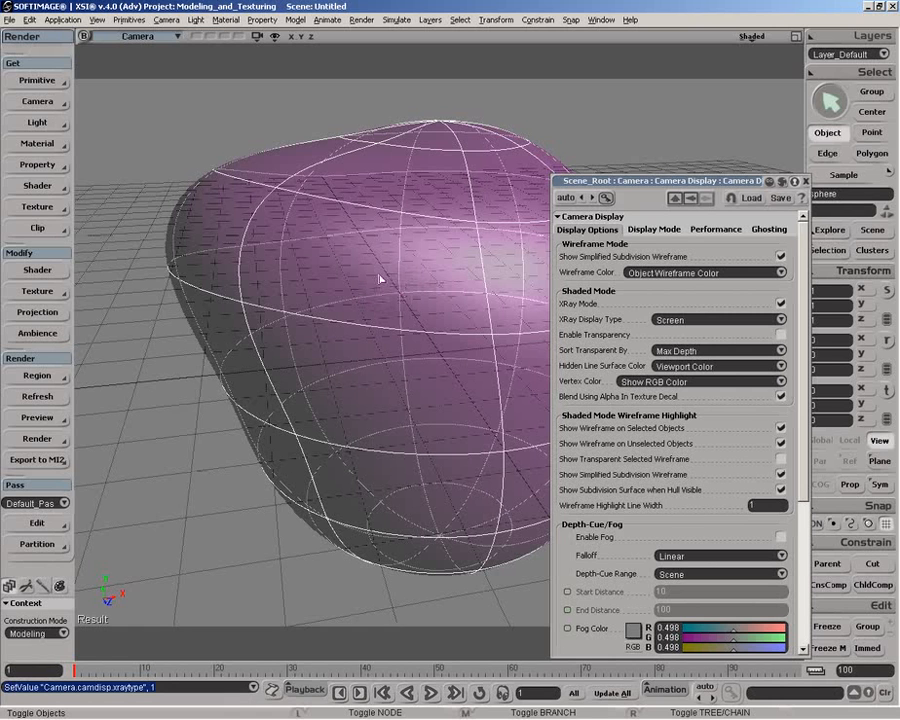
Switch Show Transparent Selected Wireframe on and back off to compare the X-ray wireframe
{"action": "left_click", "coordinate": [782, 461]}
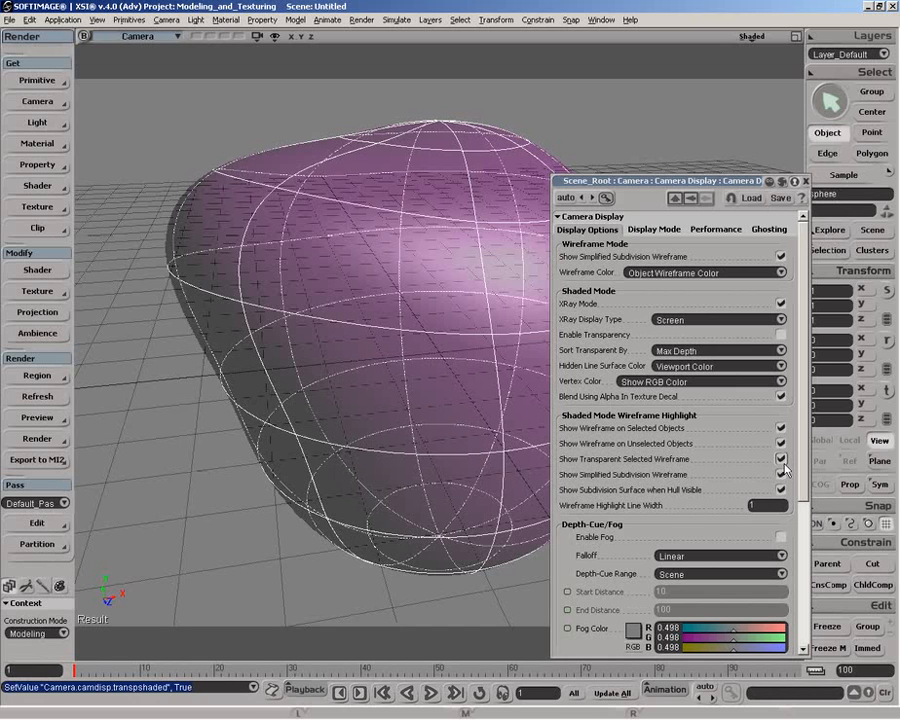
{"action": "left_click", "coordinate": [782, 459]}
{"action": "left_click", "coordinate": [37, 80]}
{"action": "mouse_move", "coordinate": [168, 112]}
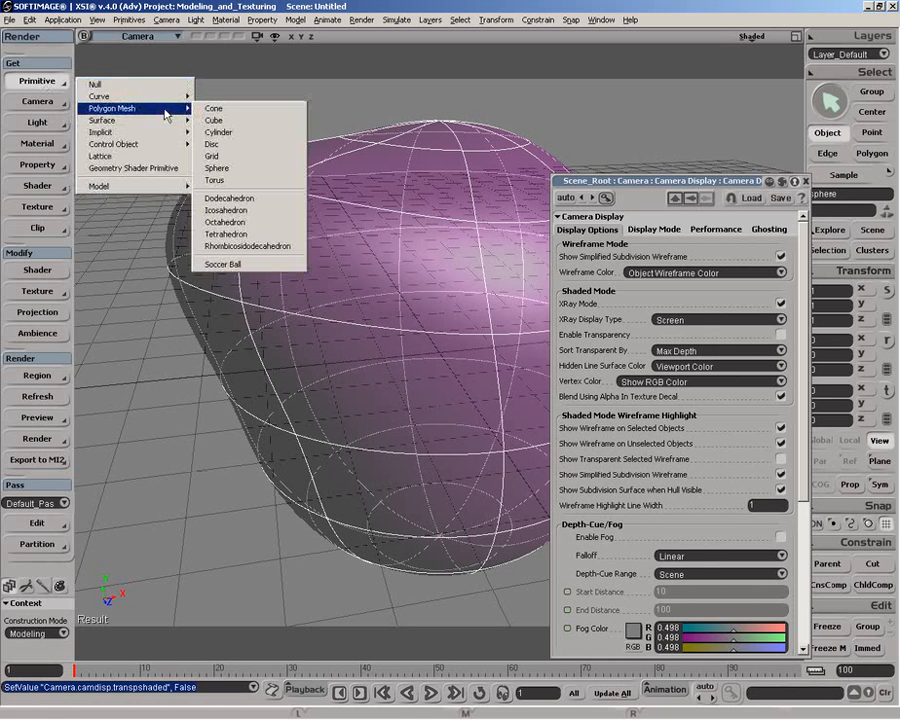
{"action": "left_click", "coordinate": [89, 334]}
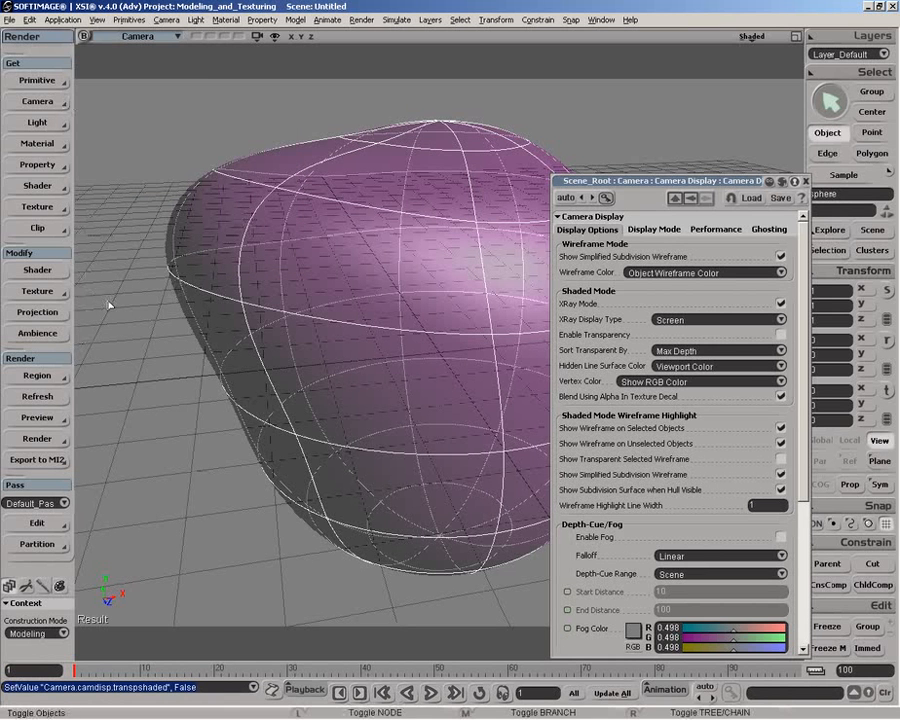
Draw a two-bone 2D skeleton chain inside the sphere
{"action": "key", "text": "2"}
{"action": "left_click", "coordinate": [40, 270]}
{"action": "left_click", "coordinate": [212, 283]}
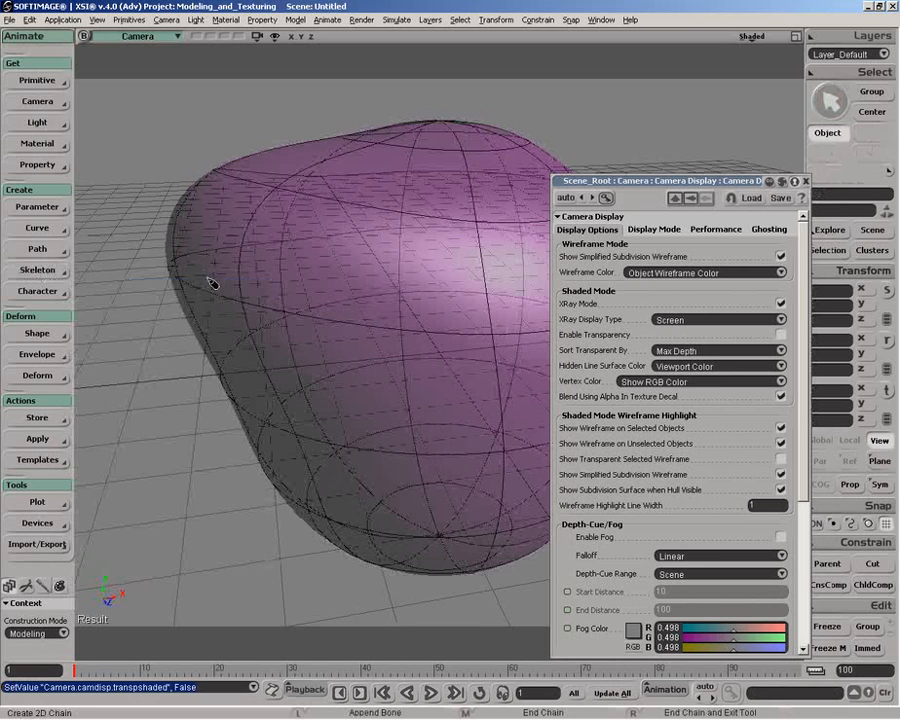
{"action": "left_click", "coordinate": [470, 167]}
{"action": "left_click", "coordinate": [493, 434]}
{"action": "left_click", "coordinate": [316, 275]}
{"action": "right_click", "coordinate": [318, 279]}
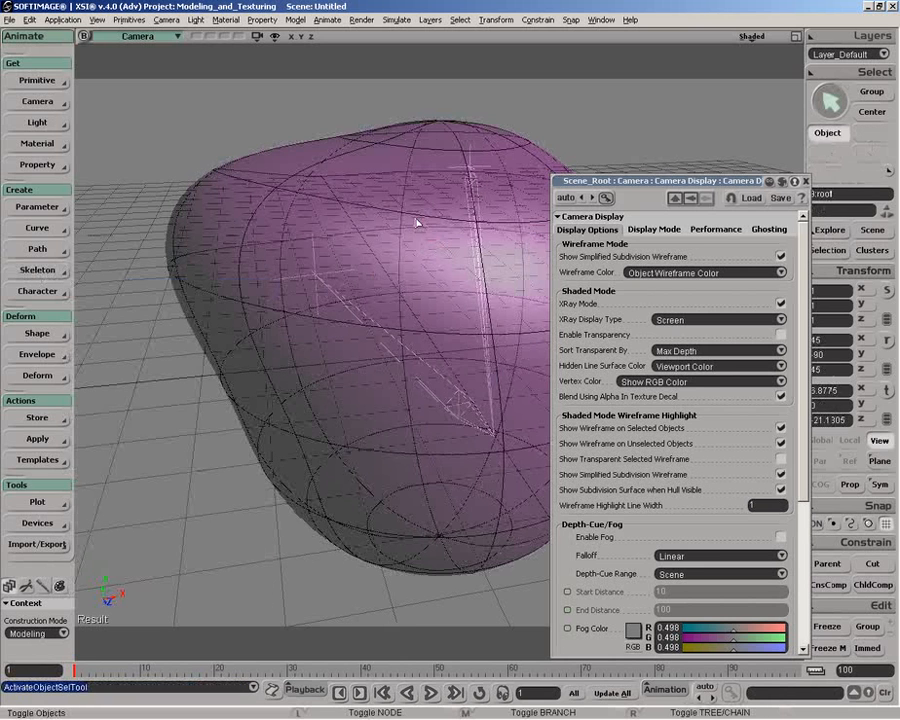
Select the sphere and envelope it to the two skeleton bones with Set Envelope
{"action": "left_click", "coordinate": [418, 221]}
{"action": "left_click", "coordinate": [37, 354]}
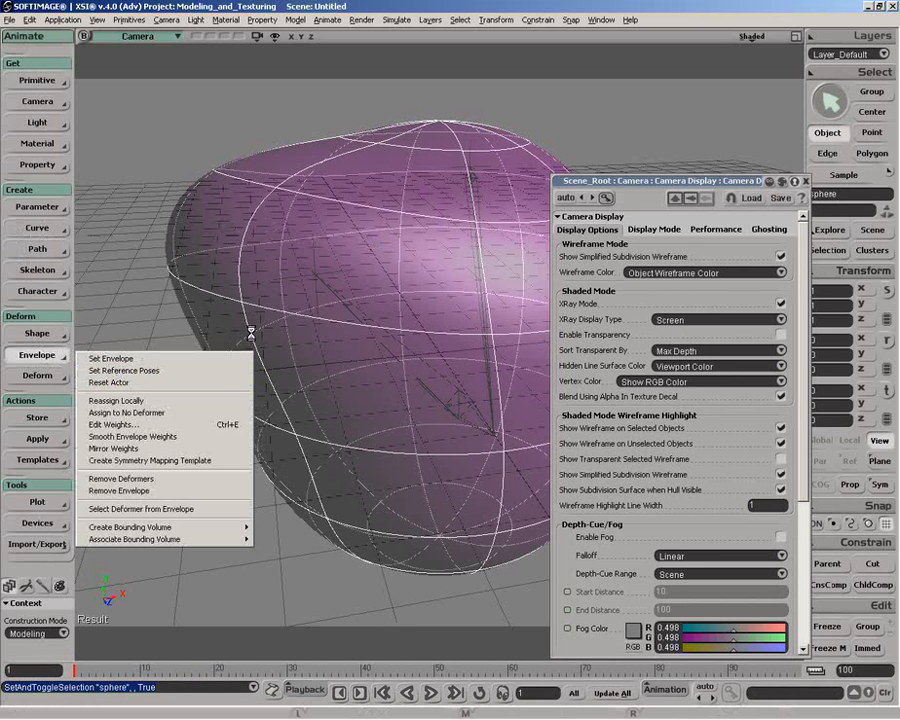
{"action": "left_click", "coordinate": [115, 358]}
{"action": "left_click", "coordinate": [392, 389]}
{"action": "middle_click", "coordinate": [478, 289]}
{"action": "right_click", "coordinate": [432, 281]}
Set the XRay Display Type to Overlay and close the automatic envelope assignment settings
{"action": "left_click", "coordinate": [706, 319]}
{"action": "left_click", "coordinate": [700, 304]}
{"action": "key", "text": "o"}
{"action": "left_click_drag", "start_coordinate": [474, 321], "coordinate": [331, 213]}
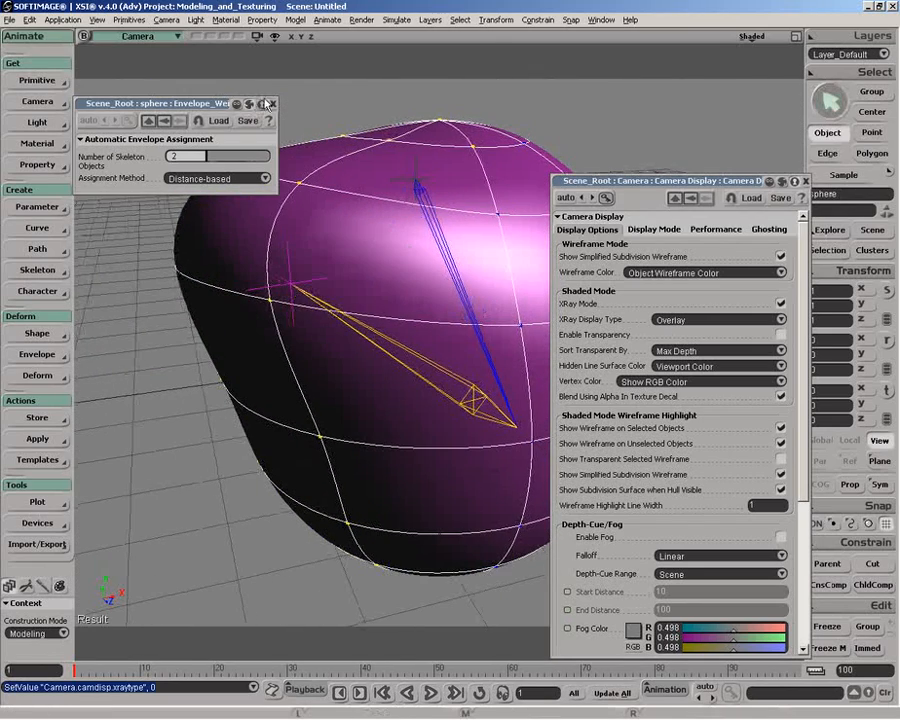
{"action": "left_click", "coordinate": [272, 103]}
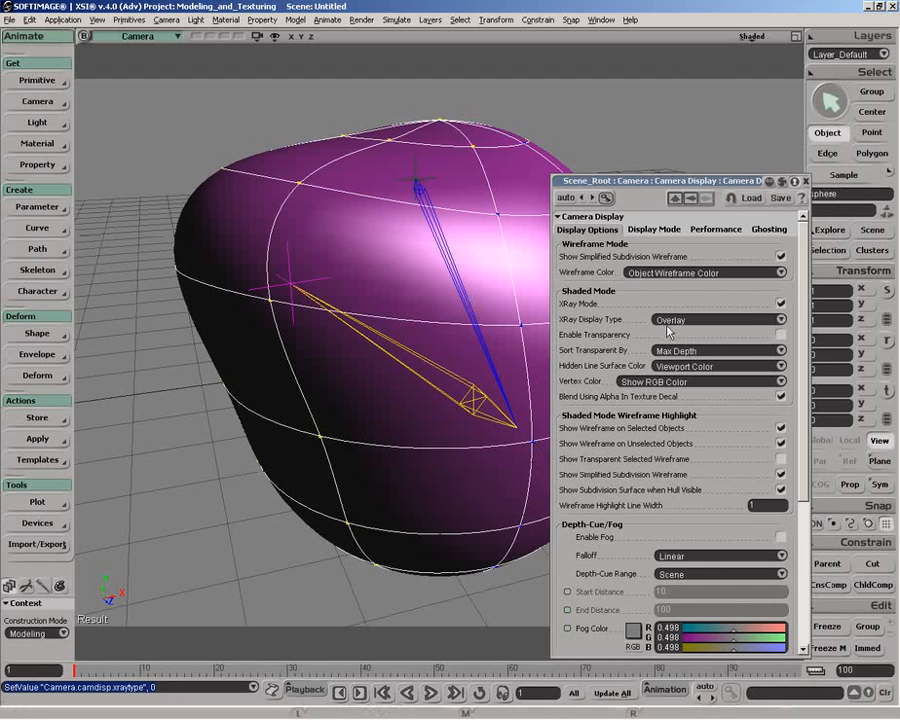
Disable XRay Mode in the camera display and set the Wireframe Color to Object Diffuse Color
{"action": "left_click", "coordinate": [780, 304]}
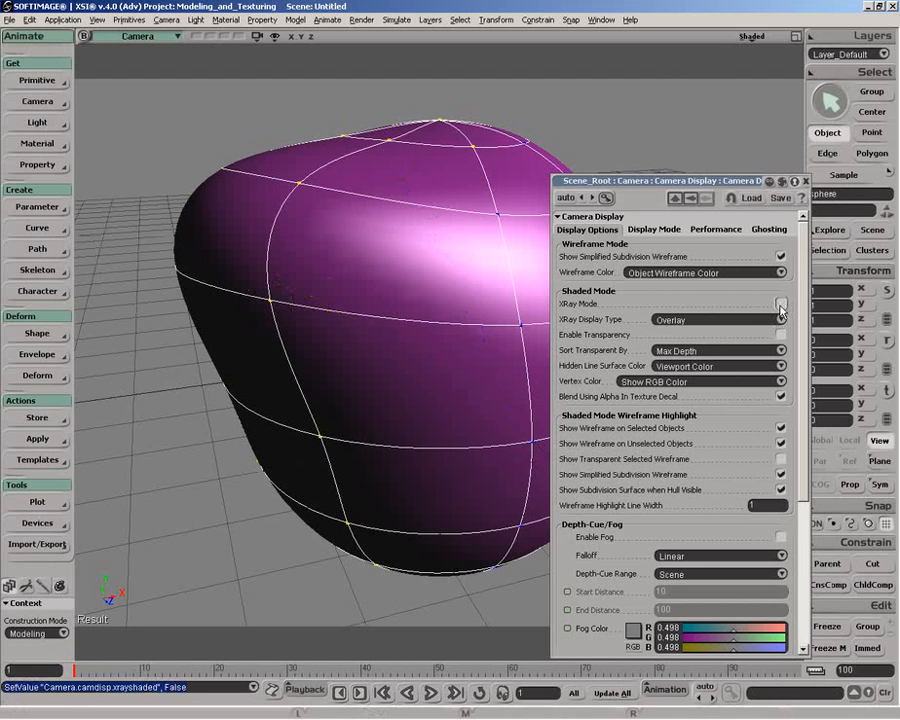
{"action": "left_click", "coordinate": [780, 458]}
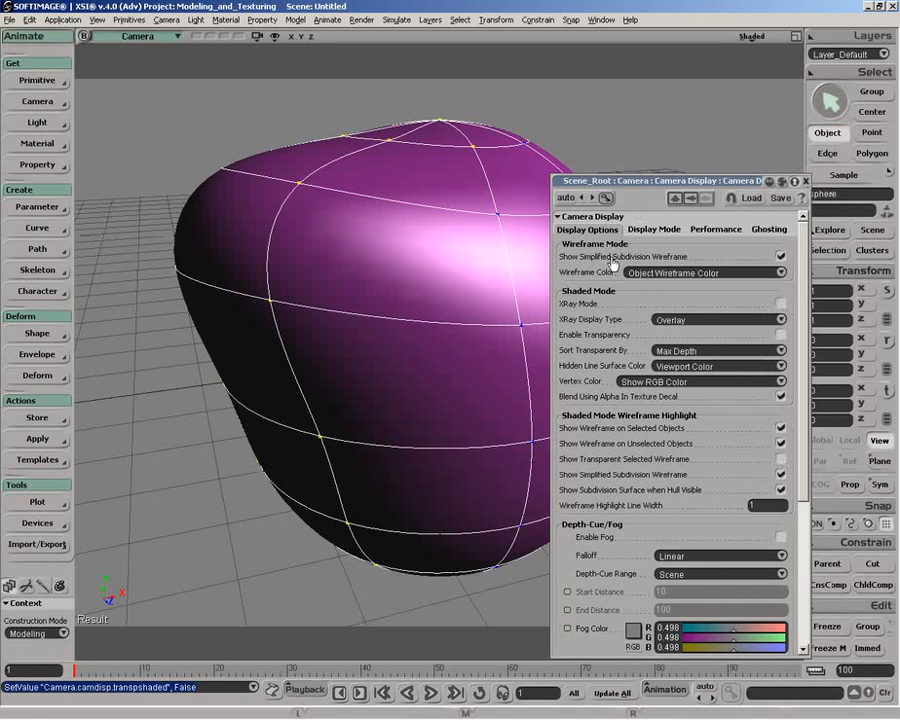
{"action": "left_click", "coordinate": [695, 272]}
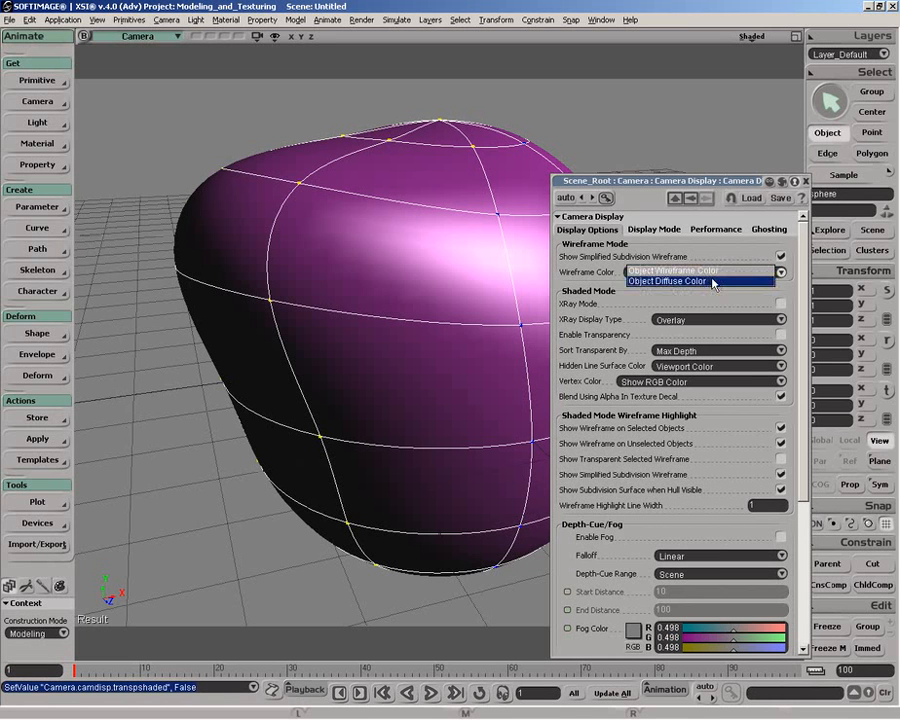
{"action": "left_click", "coordinate": [712, 282]}
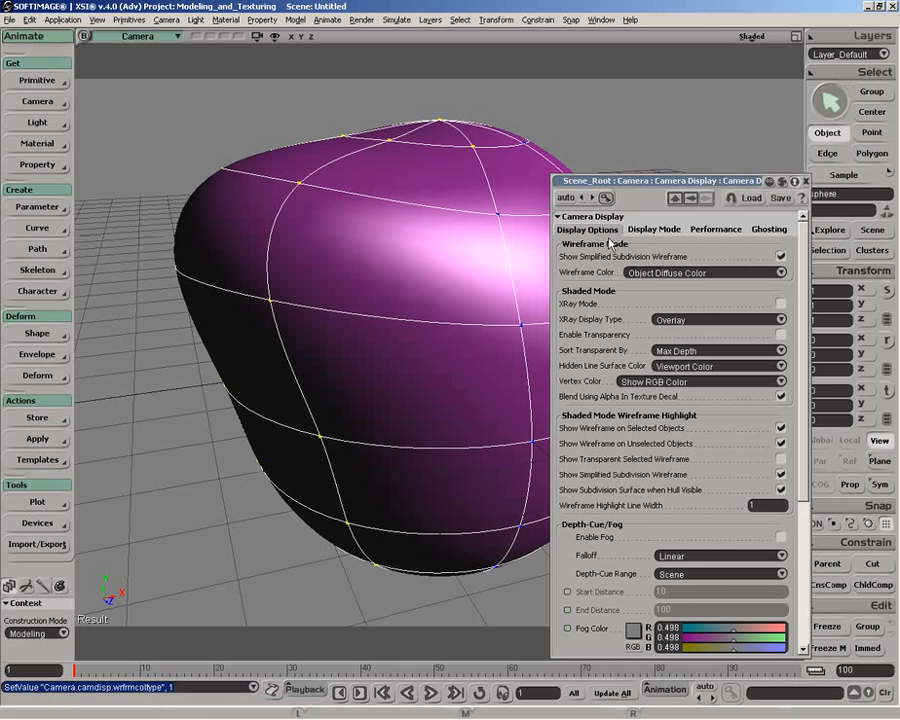
Switch the camera view to Wireframe and compare Object Wireframe Color with Object Diffuse Color, ending on Object Diffuse Color
{"action": "left_click", "coordinate": [752, 36]}
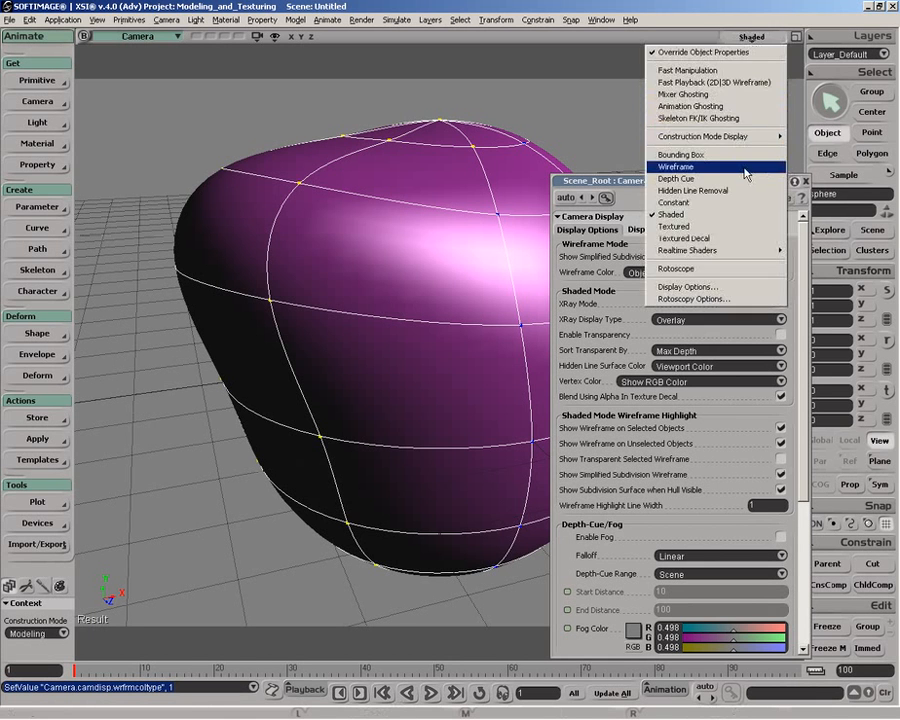
{"action": "left_click", "coordinate": [684, 169]}
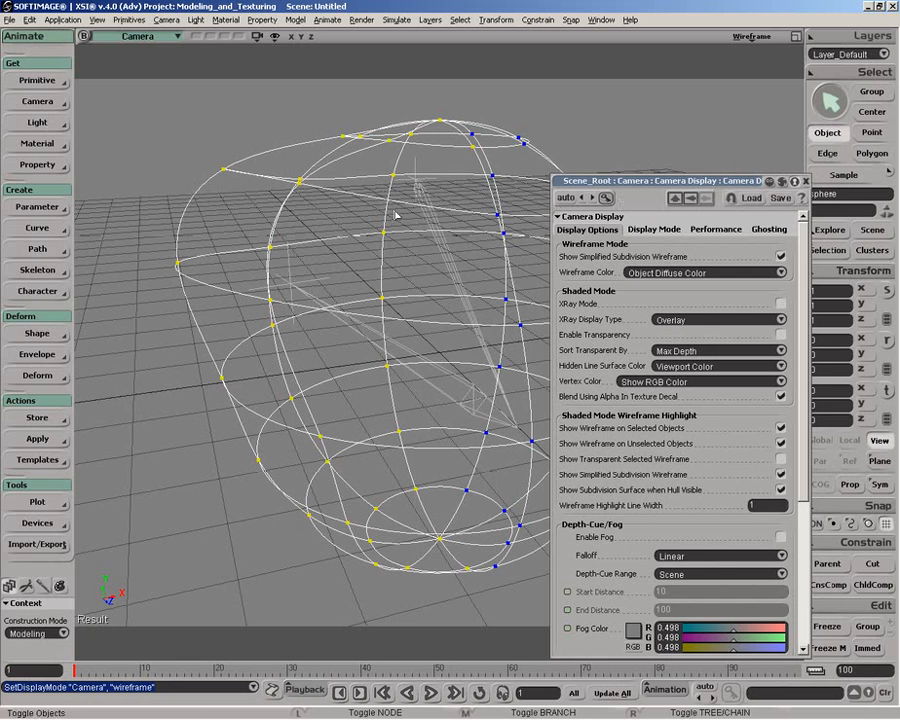
{"action": "left_click", "coordinate": [686, 271]}
{"action": "left_click", "coordinate": [672, 261]}
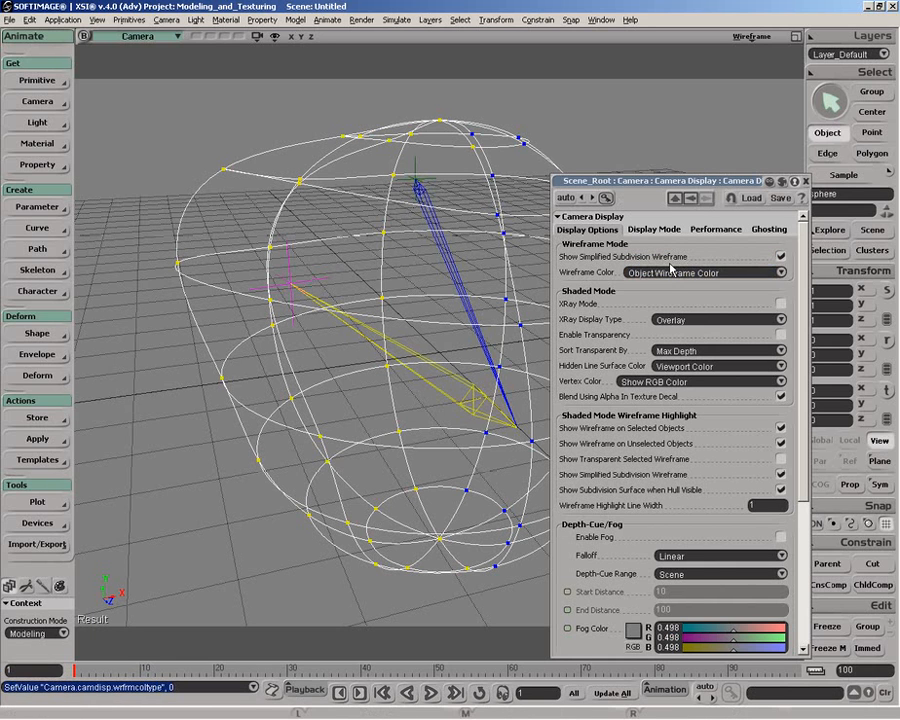
{"action": "left_click", "coordinate": [665, 276]}
{"action": "left_click", "coordinate": [669, 286]}
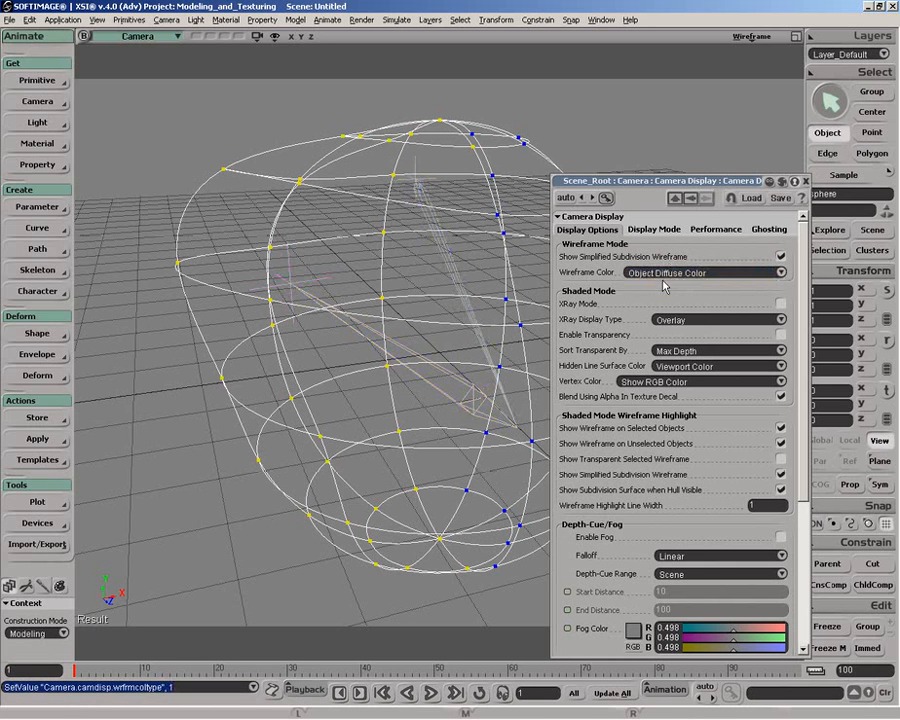
Deselect the sphere, disable Show Simplified Subdivision Wireframe for wireframe mode and close the camera display options
{"action": "left_click", "coordinate": [516, 228]}
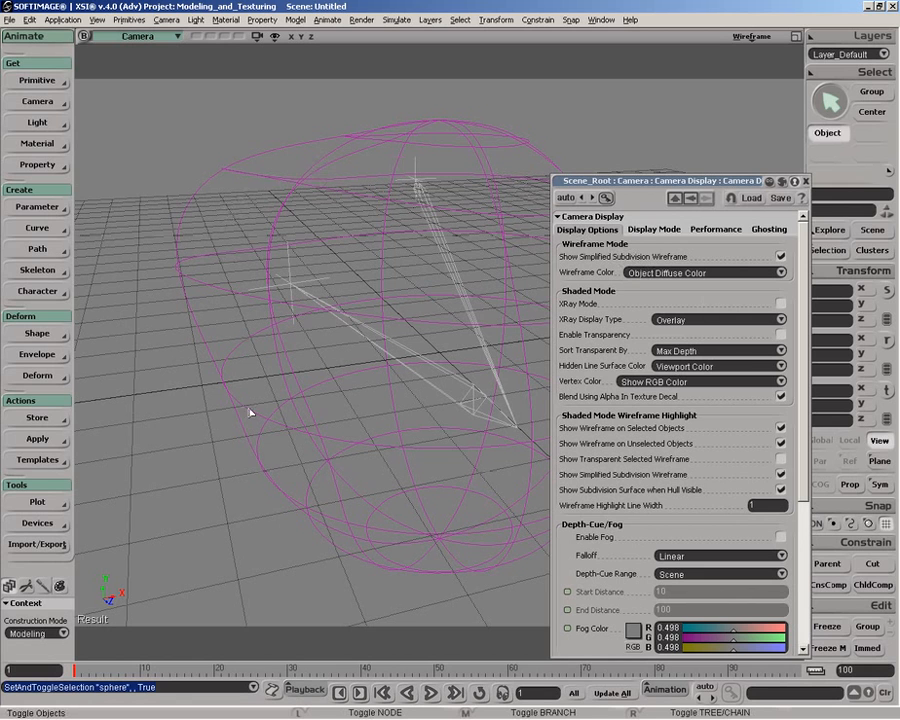
{"action": "left_click", "coordinate": [780, 256]}
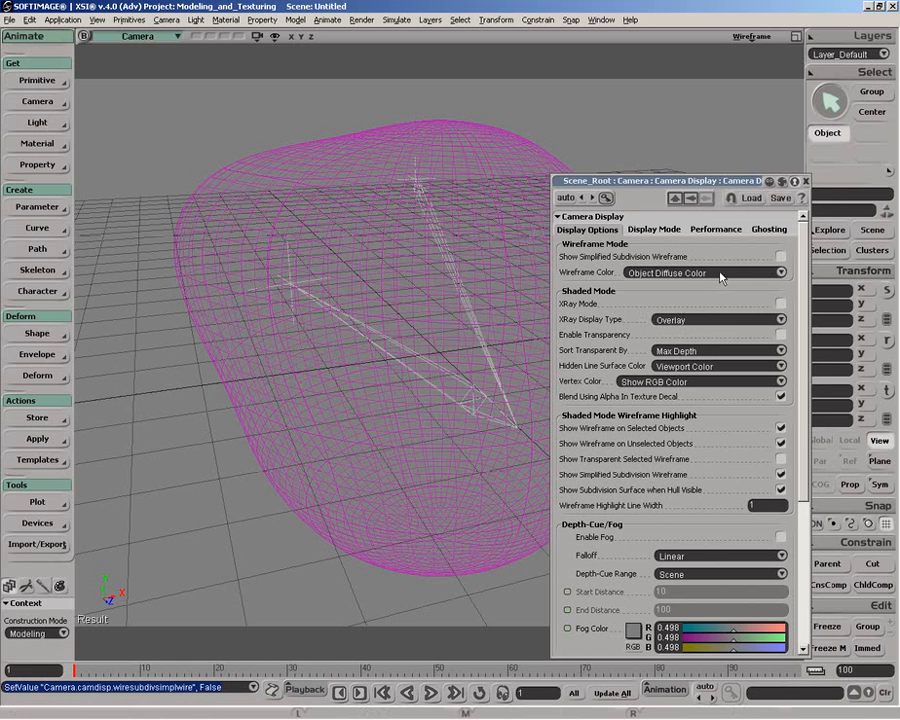
{"action": "left_click", "coordinate": [806, 183]}
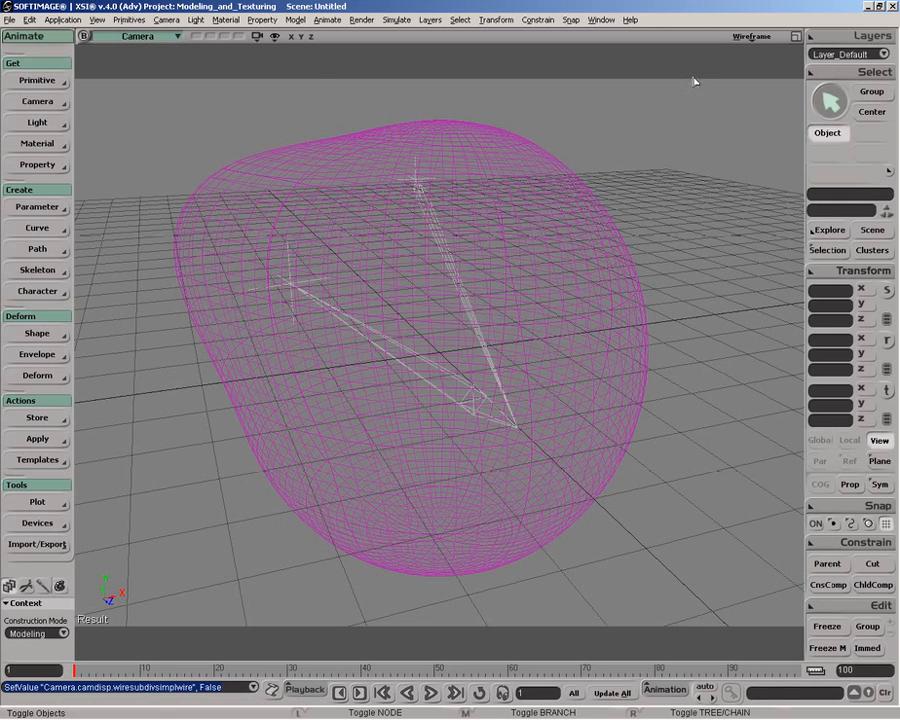
{"action": "left_click", "coordinate": [274, 36]}
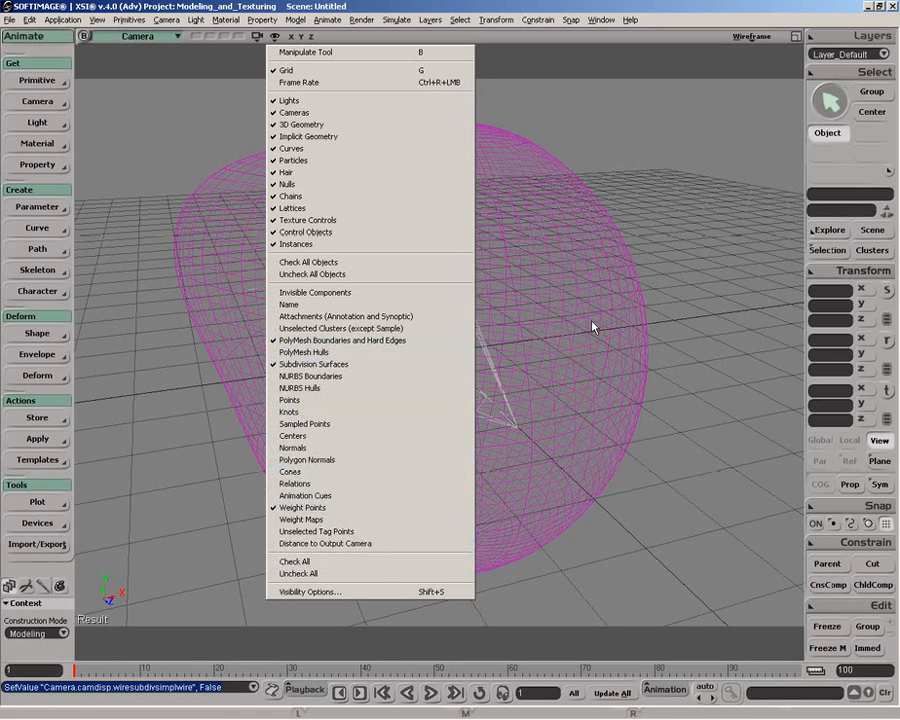
{"action": "left_click", "coordinate": [692, 305]}
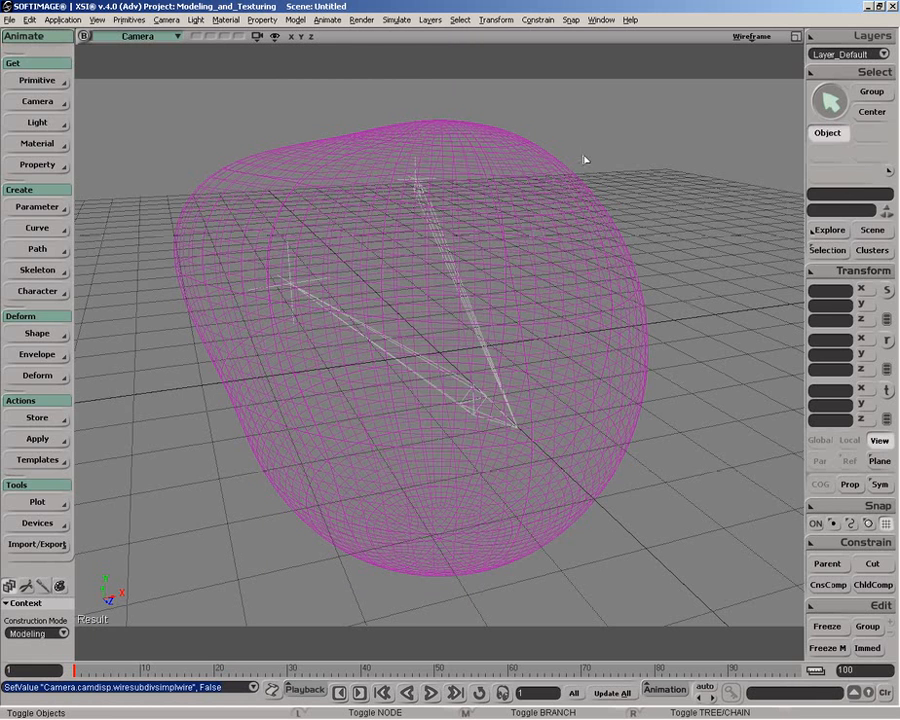
Create a polygon mesh cube inside the sphere with a length of about 2.919
{"action": "left_click", "coordinate": [37, 80]}
{"action": "mouse_move", "coordinate": [130, 108]}
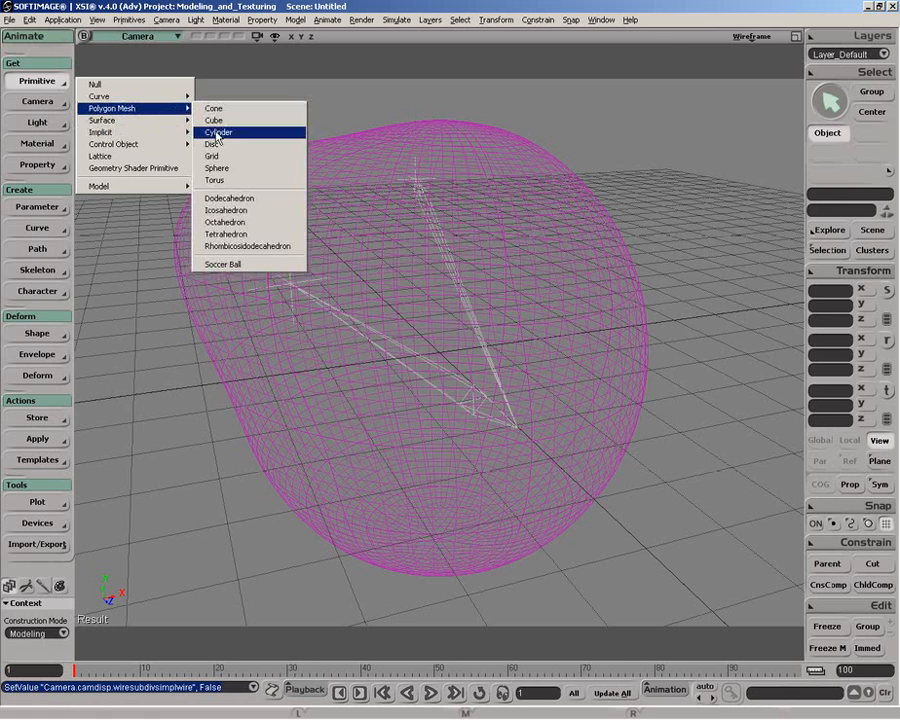
{"action": "left_click", "coordinate": [234, 121]}
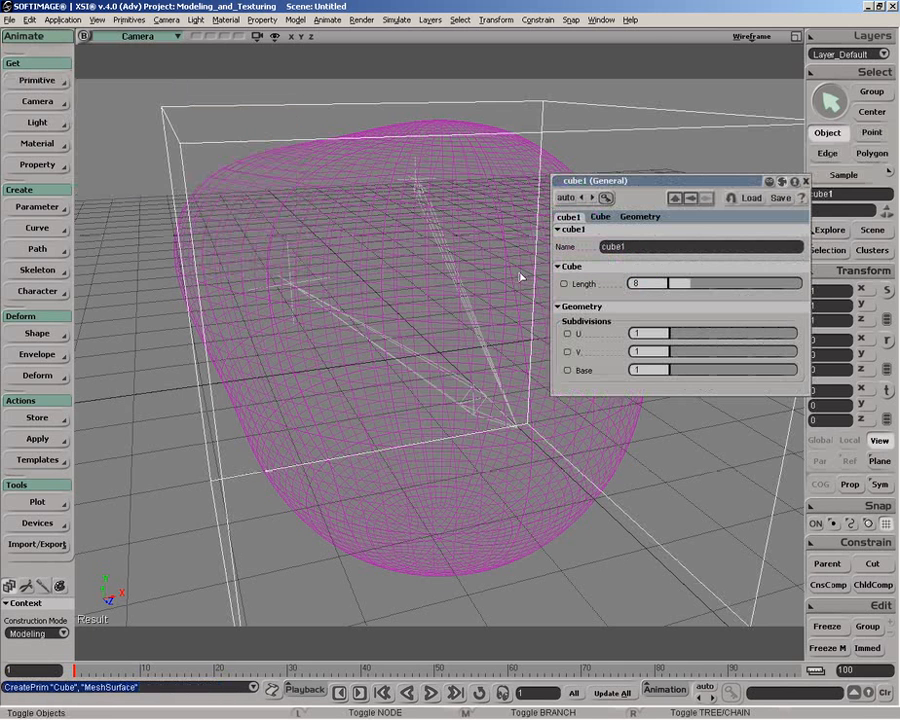
{"action": "left_click", "coordinate": [679, 285]}
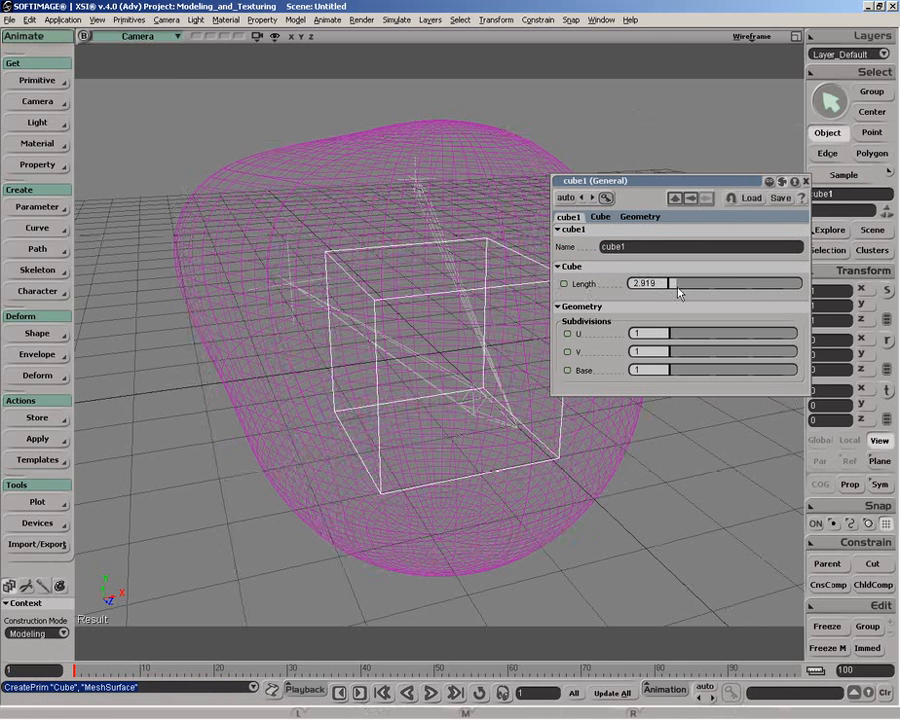
Switch the camera view to Shaded, select the sphere and close its property settings
{"action": "left_click", "coordinate": [745, 40]}
{"action": "left_click", "coordinate": [745, 220]}
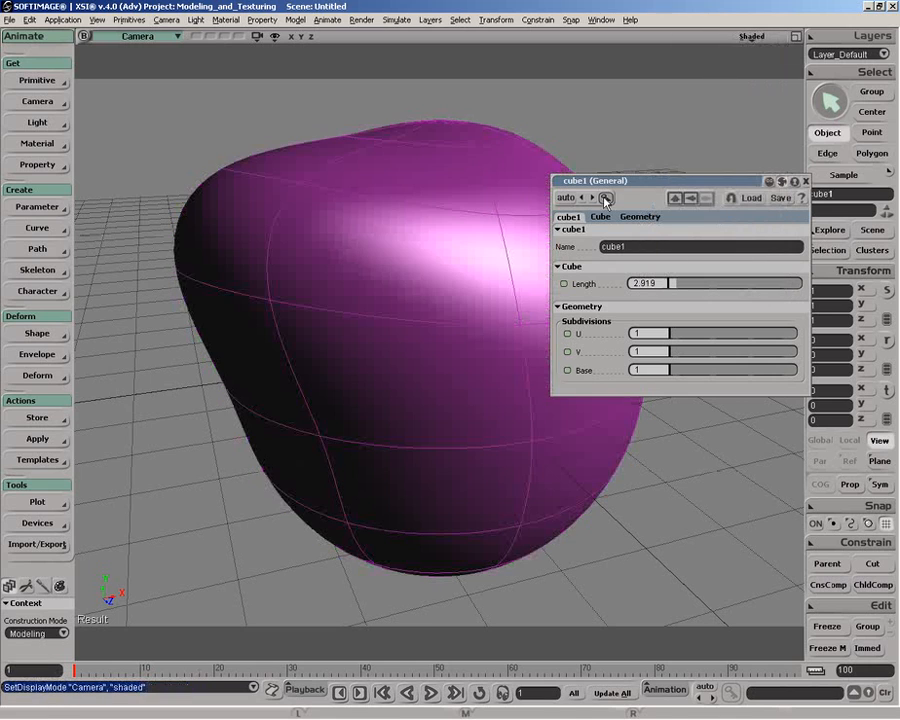
{"action": "key", "text": "o"}
{"action": "mouse_move", "coordinate": [481, 219]}
{"action": "left_mouse_down"}
{"action": "mouse_move", "coordinate": [490, 235]}
{"action": "mouse_move", "coordinate": [532, 231]}
{"action": "mouse_move", "coordinate": [474, 219]}
{"action": "mouse_move", "coordinate": [490, 225]}
{"action": "left_mouse_up"}
{"action": "left_click", "coordinate": [490, 225]}
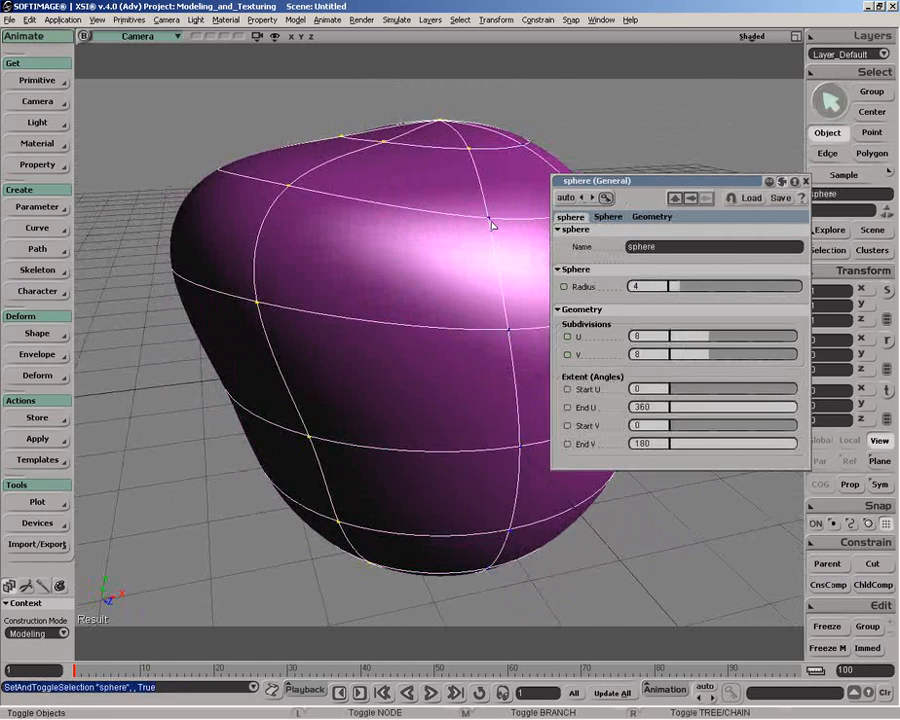
{"action": "left_click", "coordinate": [781, 184]}
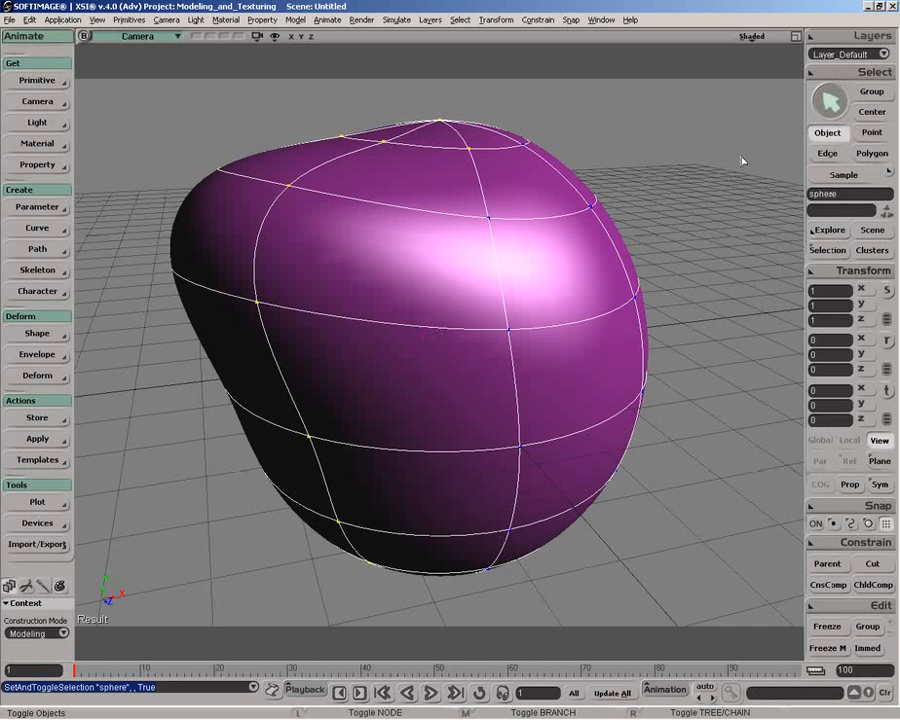
Make a local copy of the sphere's shared Display property, look over its display modes and close it
{"action": "left_click", "coordinate": [751, 37]}
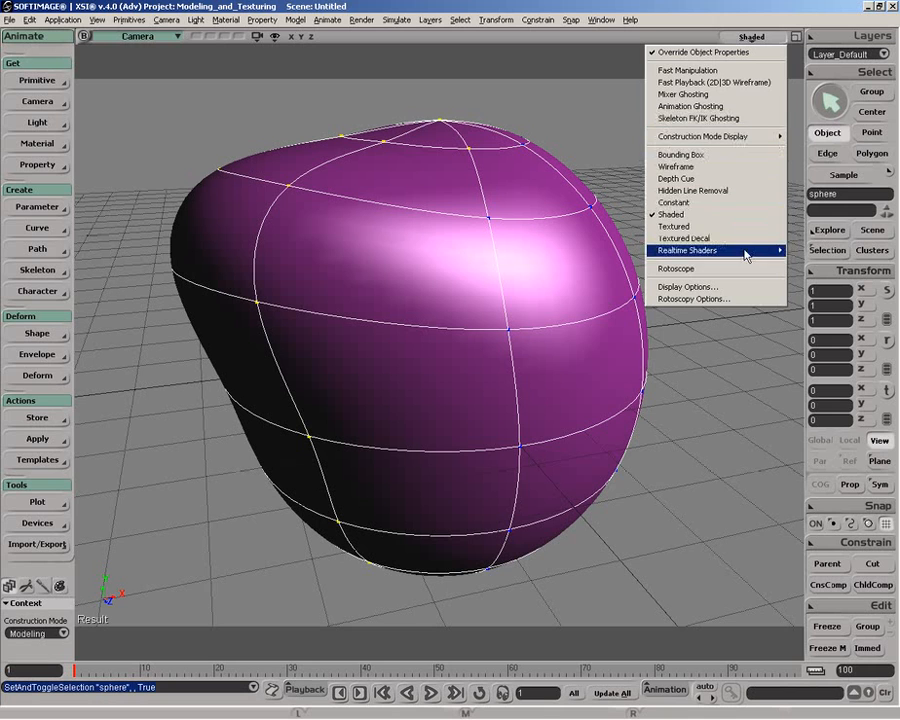
{"action": "left_click", "coordinate": [819, 252]}
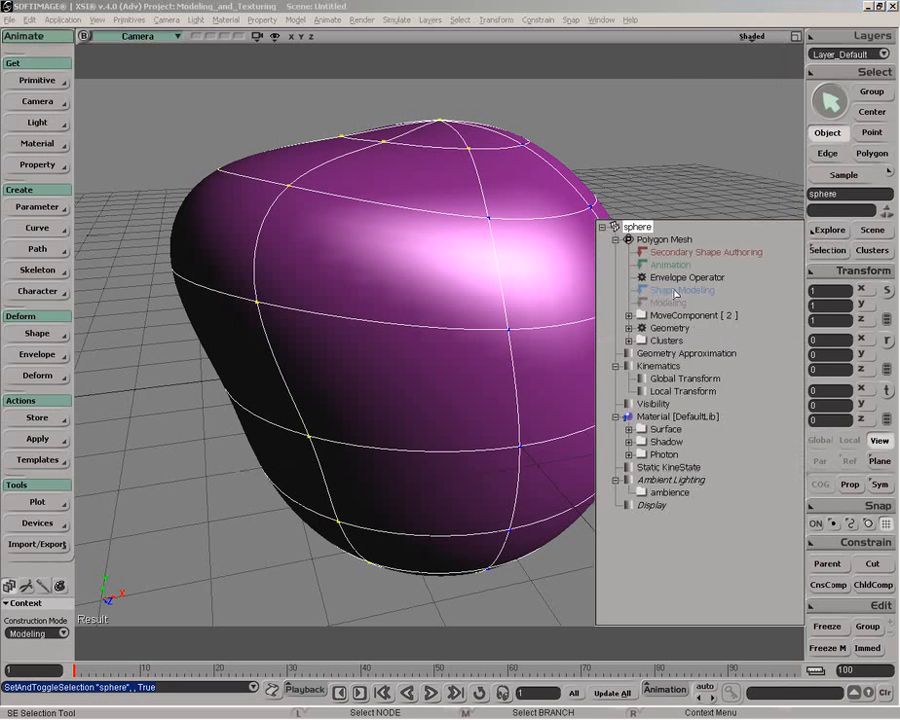
{"action": "left_click", "coordinate": [630, 508]}
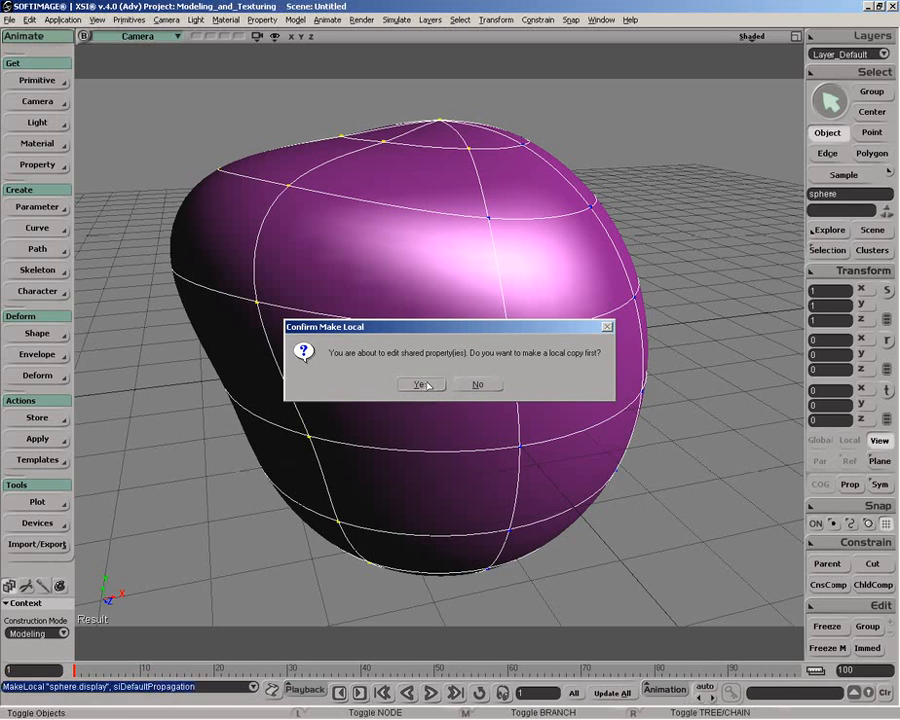
{"action": "left_click", "coordinate": [428, 384]}
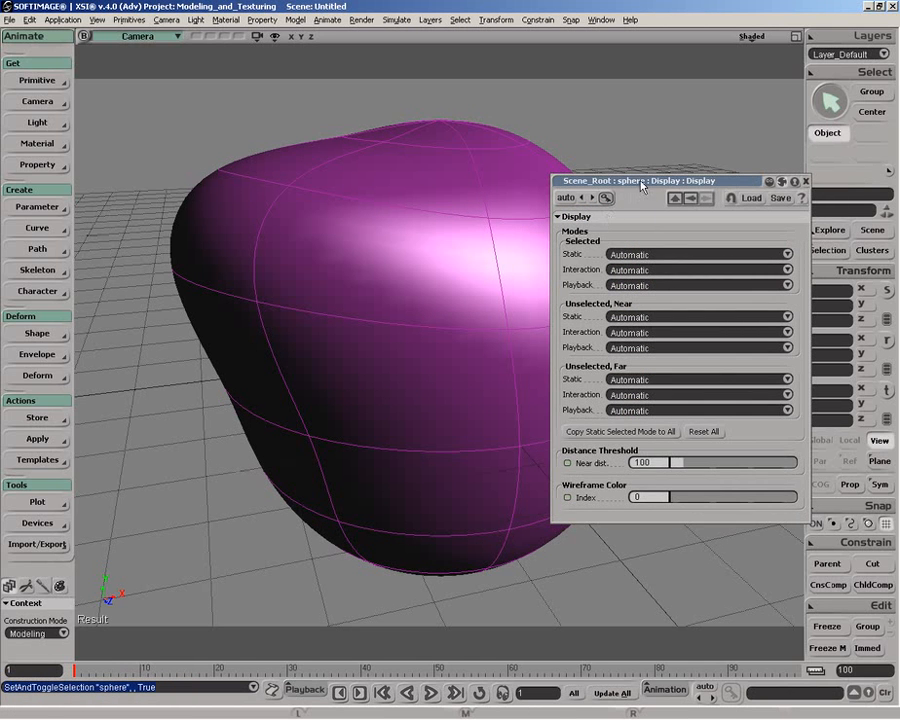
{"action": "left_click_drag", "start_coordinate": [640, 187], "coordinate": [660, 228]}
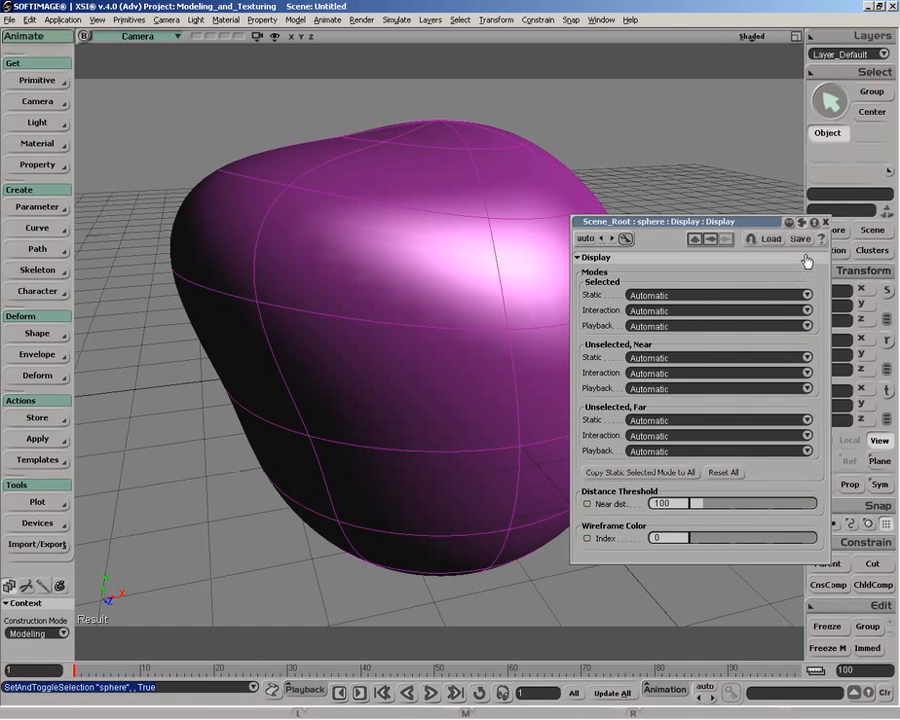
{"action": "left_click", "coordinate": [826, 221]}
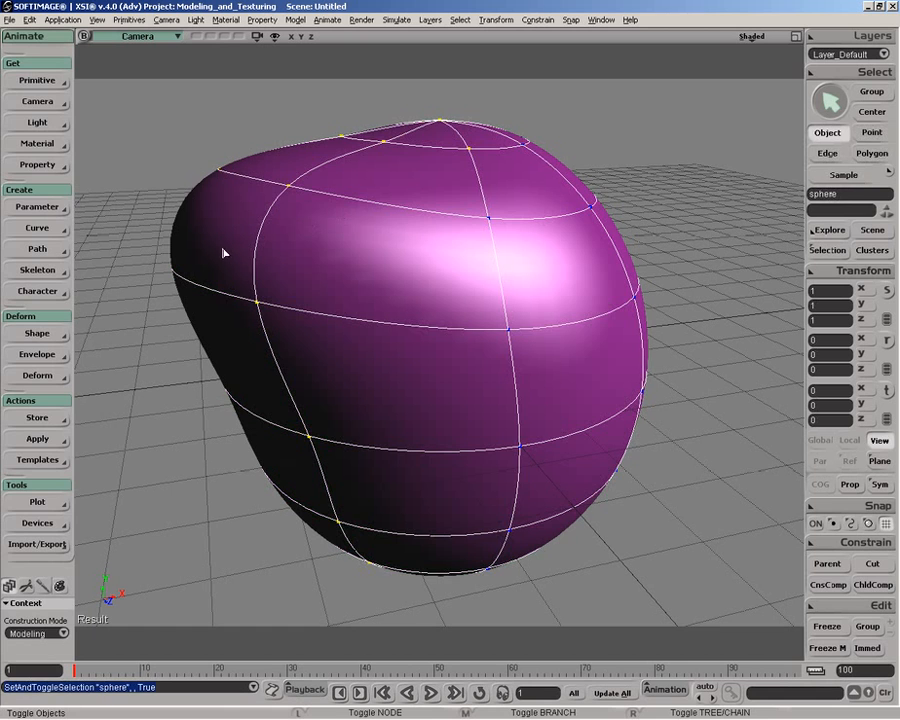
Assign the H display type to the sphere and turn off Override Object Properties for the camera view
{"action": "left_click", "coordinate": [60, 585]}
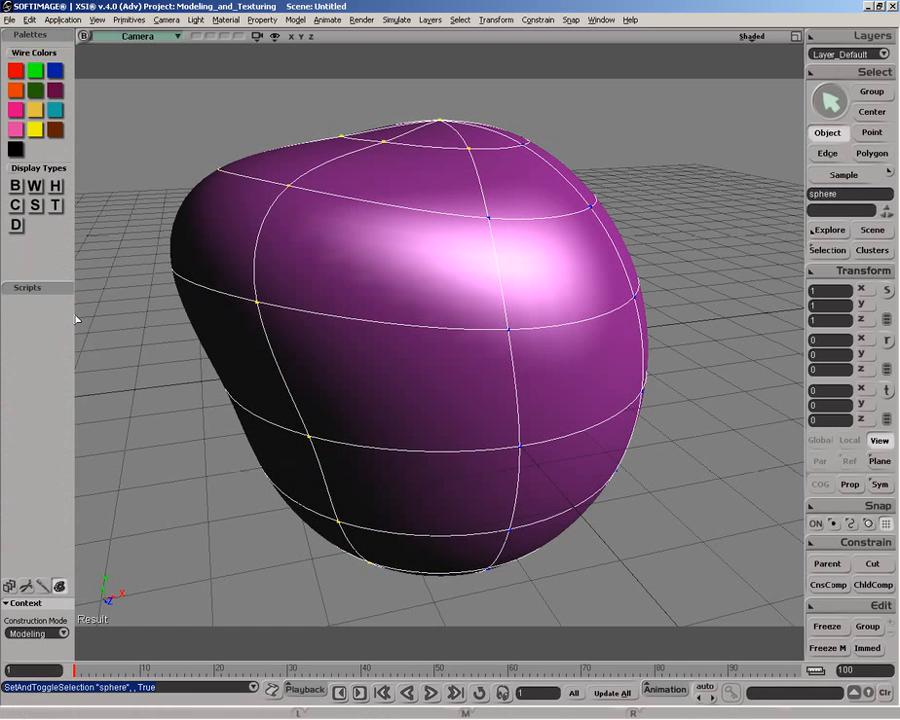
{"action": "left_click", "coordinate": [55, 187]}
{"action": "left_click", "coordinate": [245, 182]}
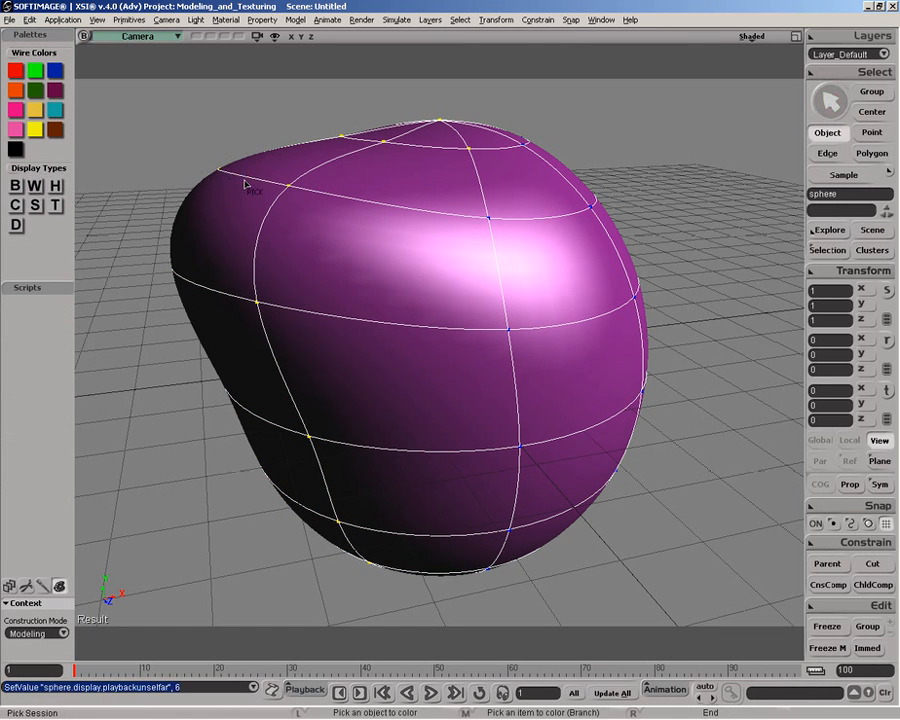
{"action": "right_click", "coordinate": [219, 125]}
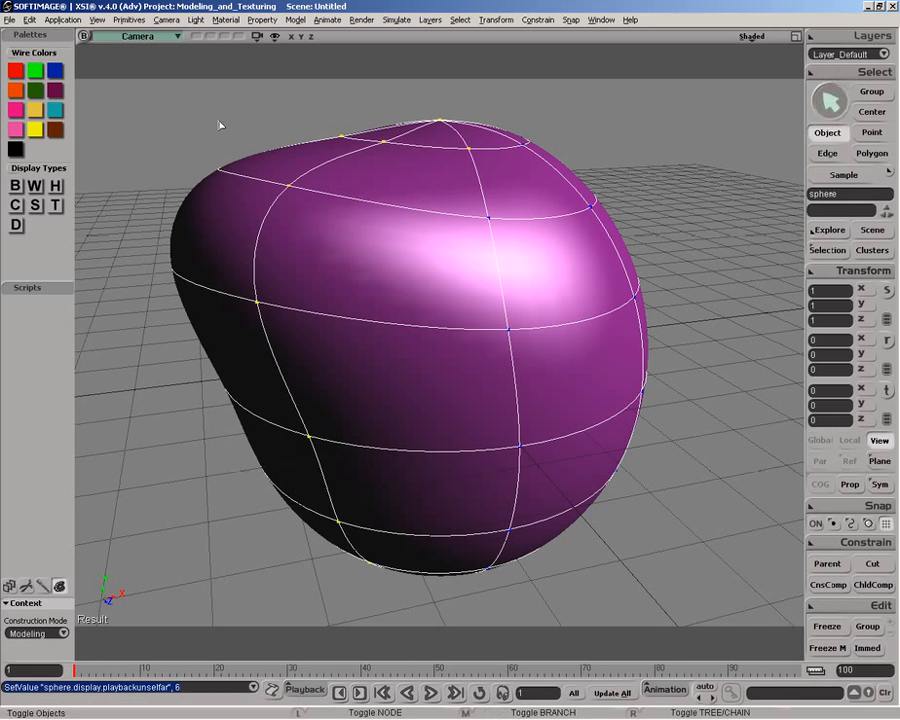
{"action": "left_click", "coordinate": [752, 36]}
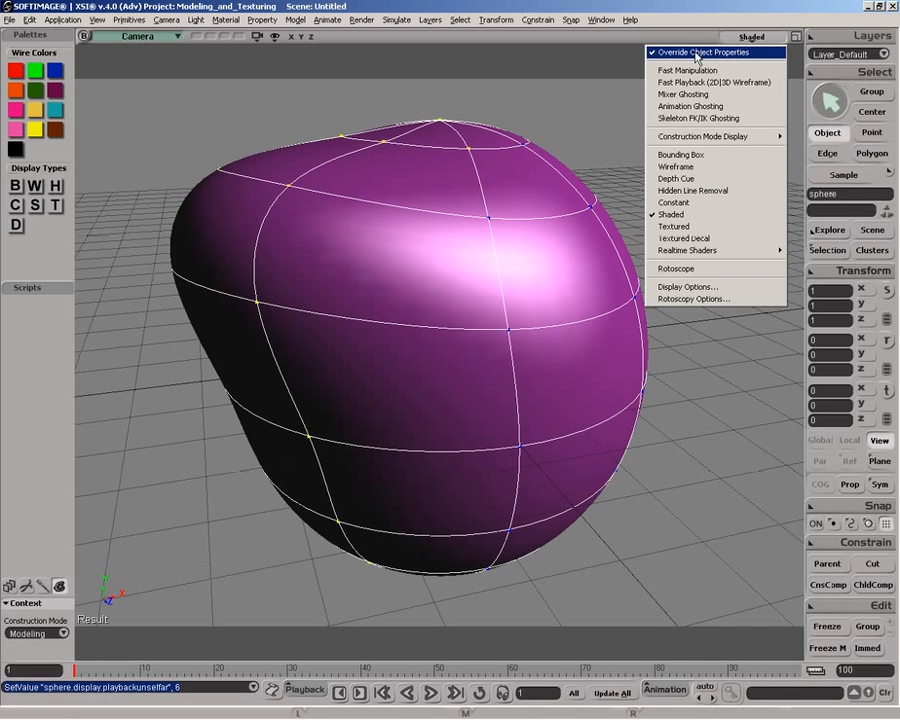
{"action": "left_click", "coordinate": [697, 57]}
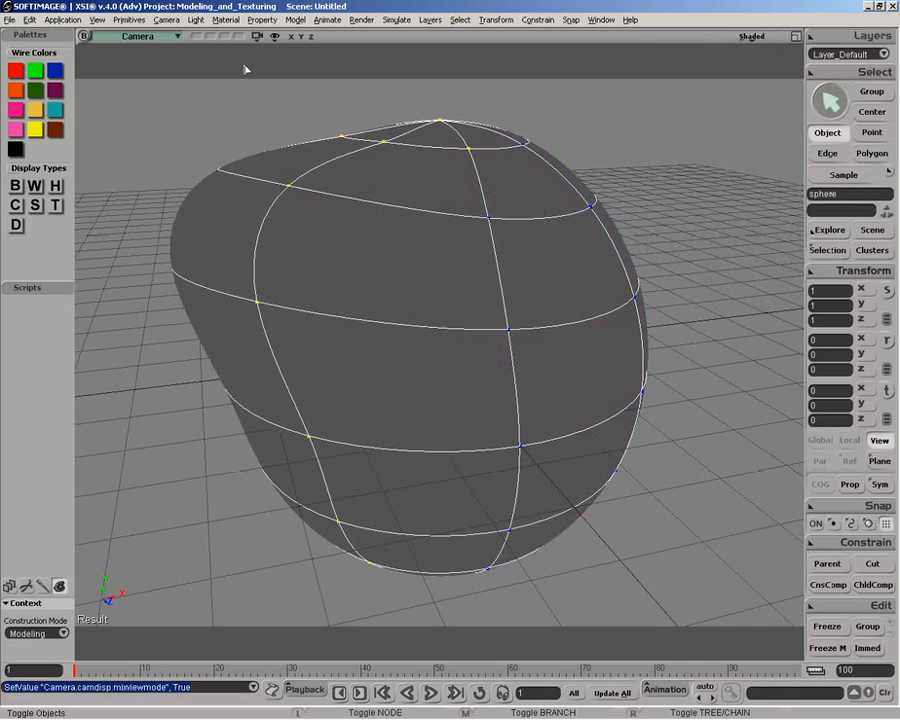
Assign the W display type to the sphere and select the cube inside it
{"action": "left_click", "coordinate": [33, 187]}
{"action": "left_click", "coordinate": [235, 190]}
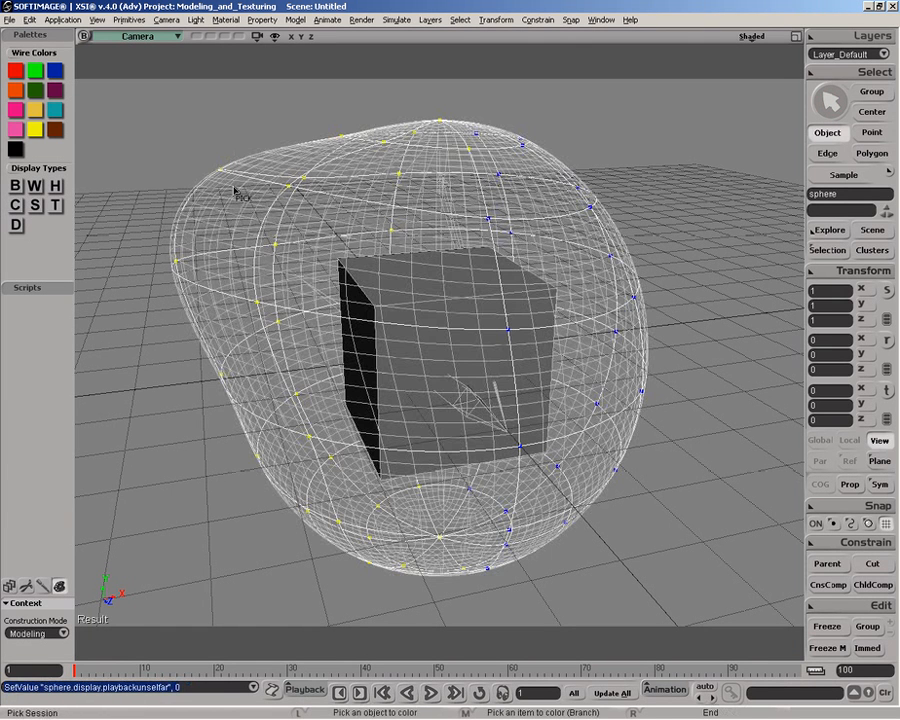
{"action": "key", "text": "o"}
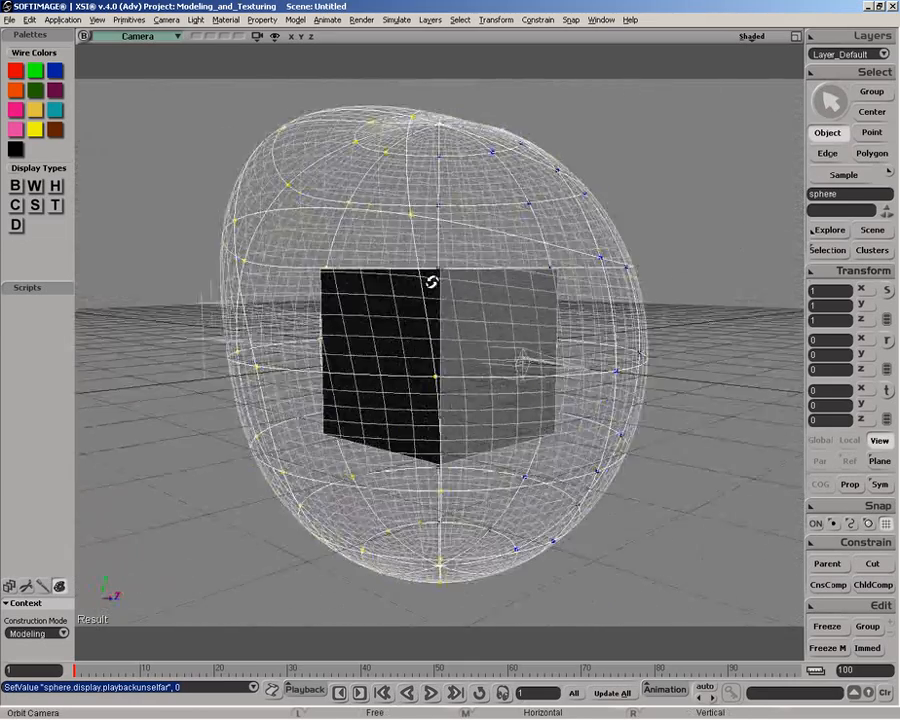
{"action": "key", "text": "space"}
{"action": "left_click", "coordinate": [428, 318]}
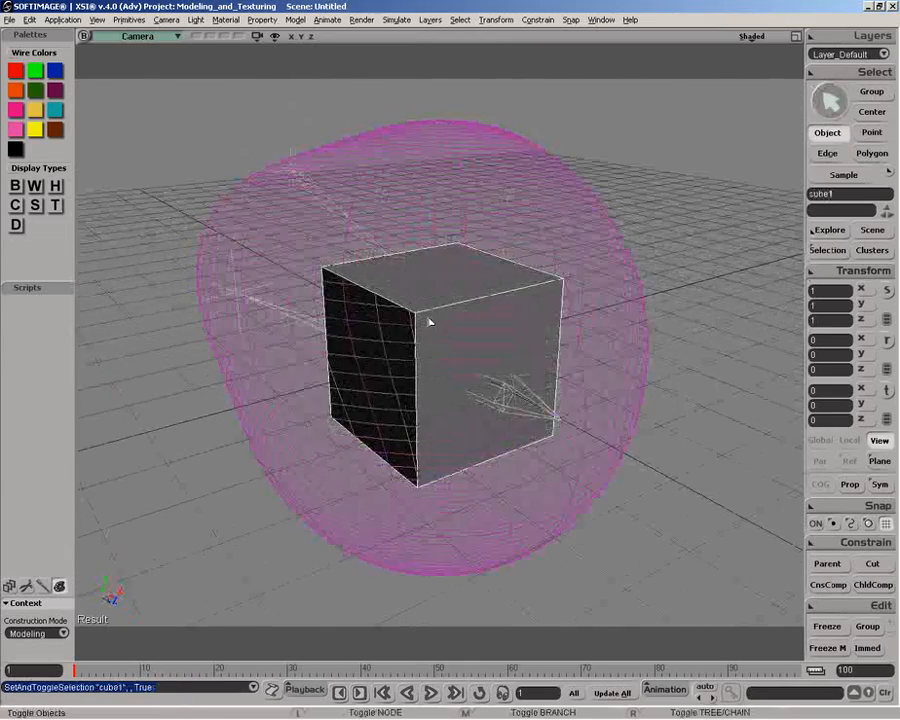
{"action": "key", "text": "o"}
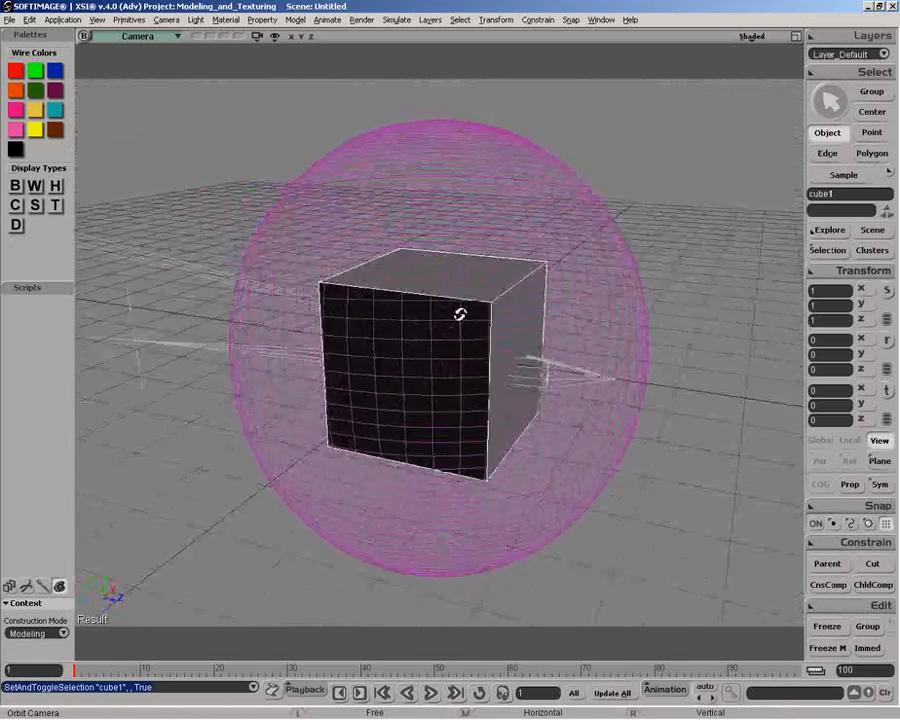